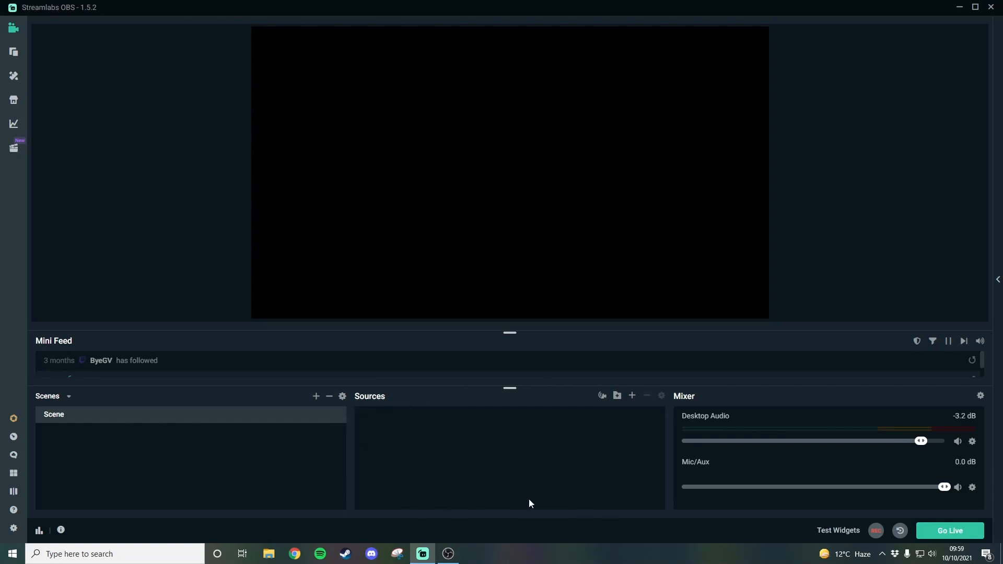
Add a new media source named Background to the scene
click(633, 396)
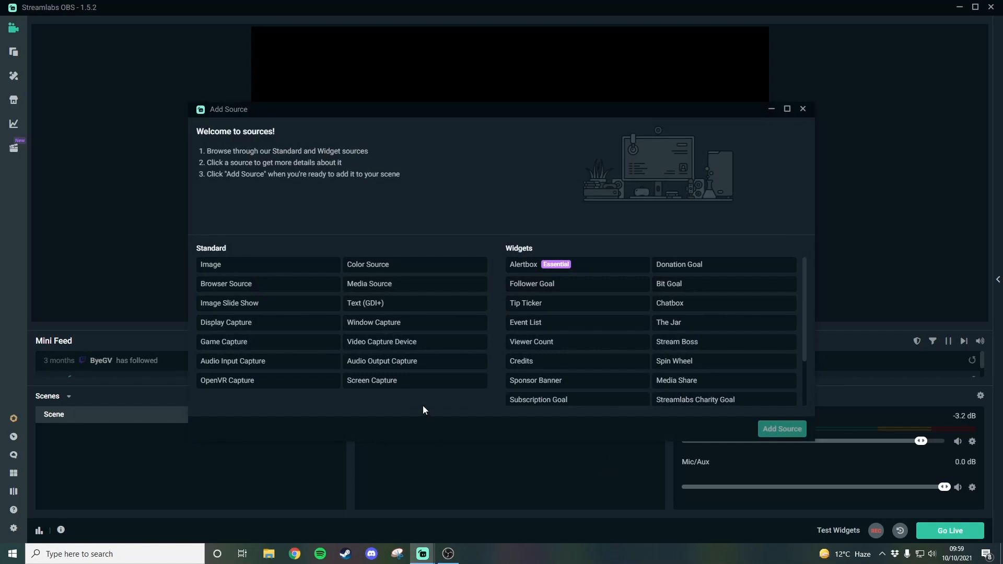
click(407, 289)
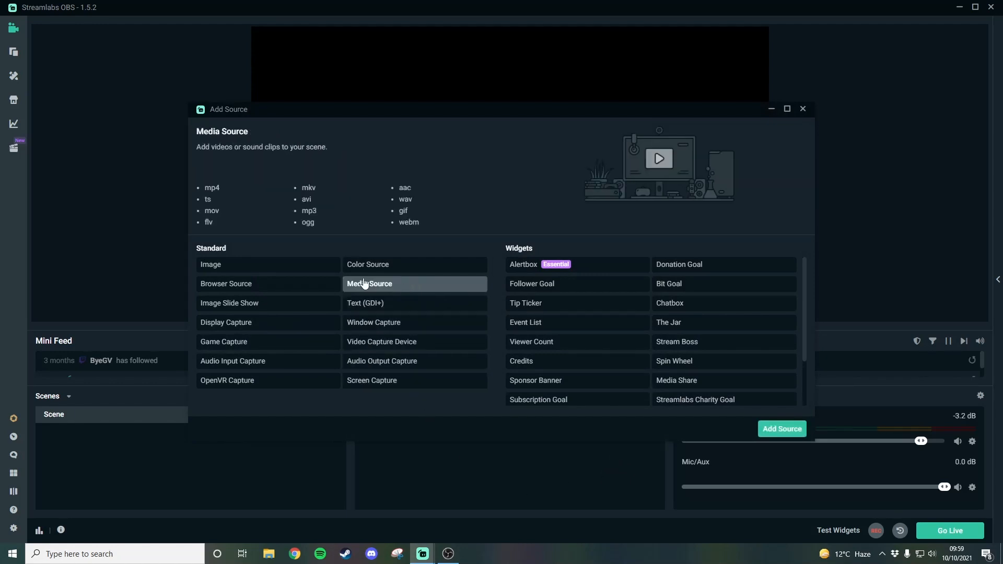
click(781, 428)
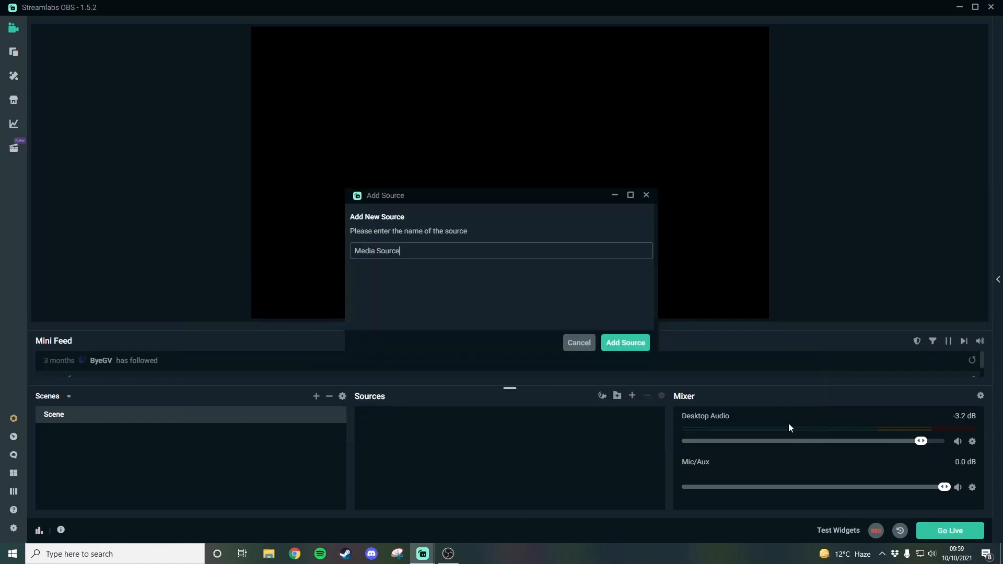
triple_click(424, 254)
text(Backgrou)
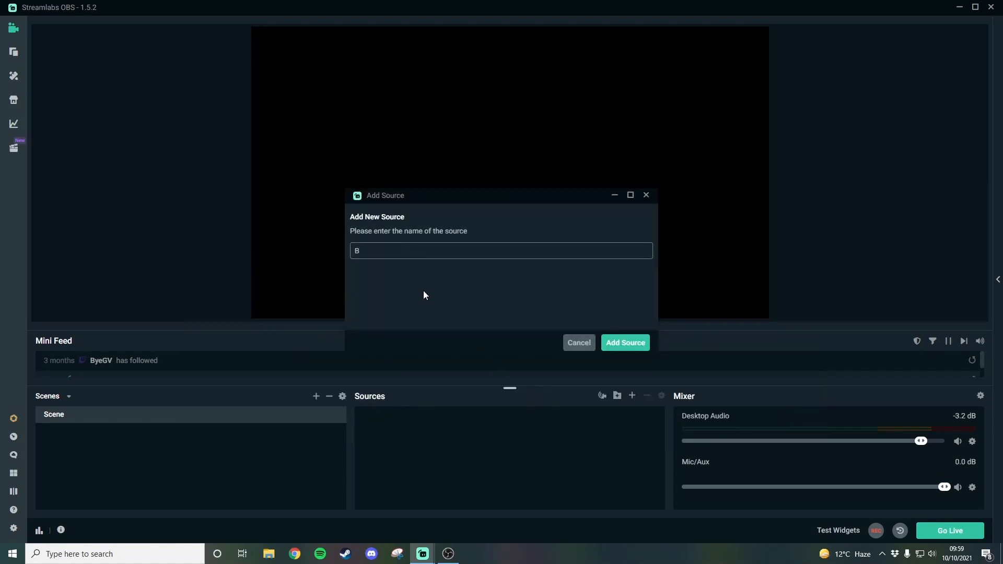
text(nd)
click(624, 342)
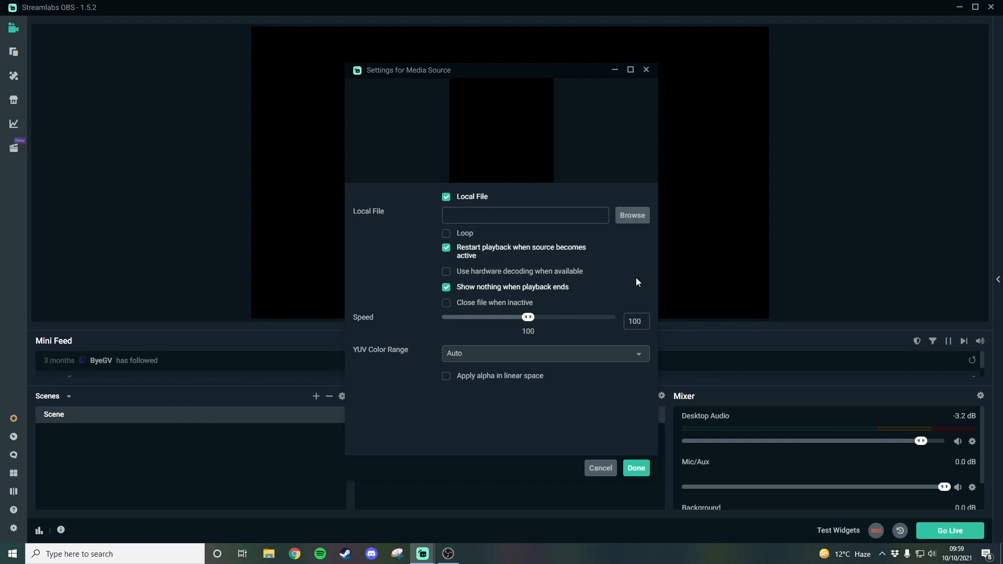
Set the Background source to loop and load the Overlay 1 - Background video from the Pink recolour's Overlays folder
click(447, 236)
click(639, 220)
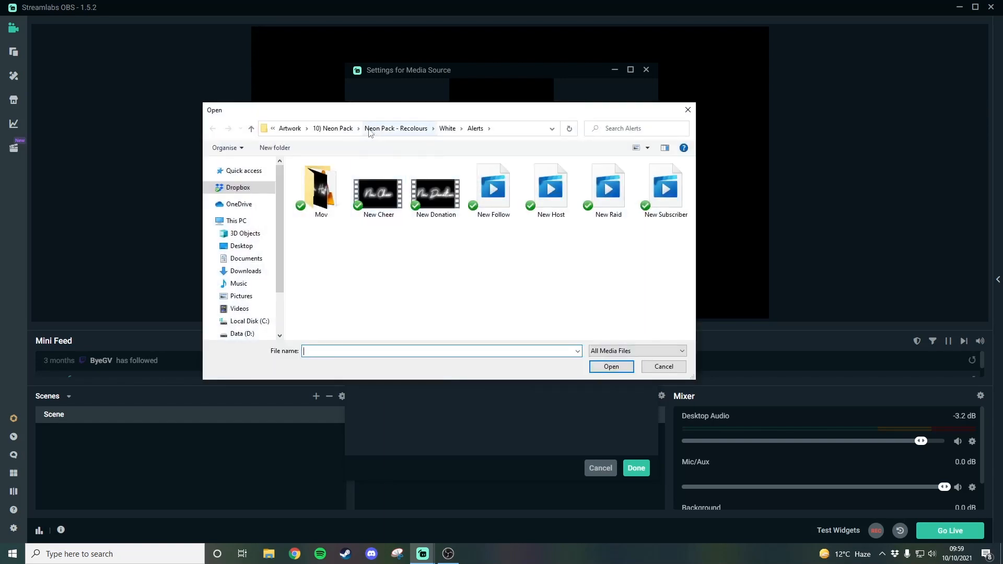
click(427, 128)
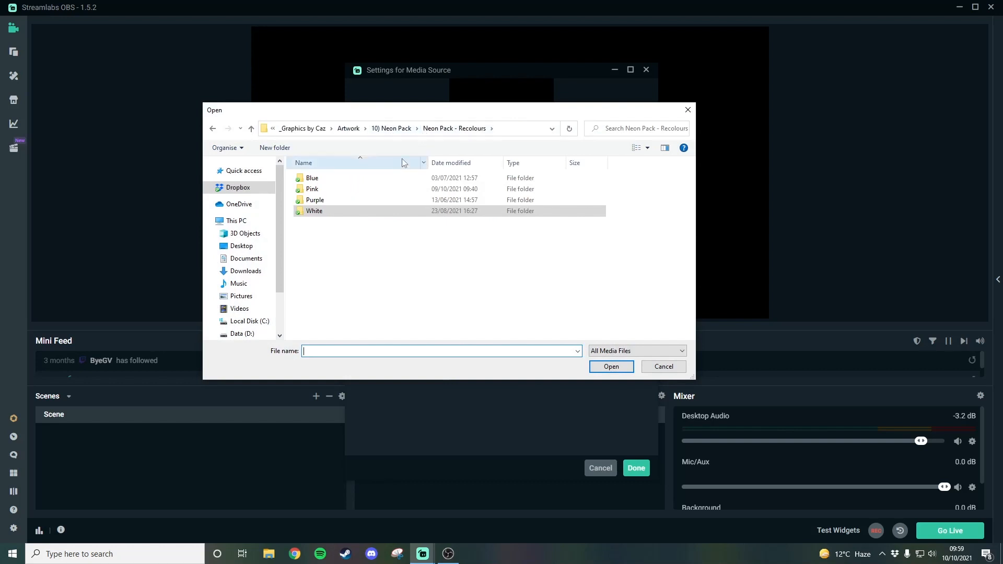
click(407, 133)
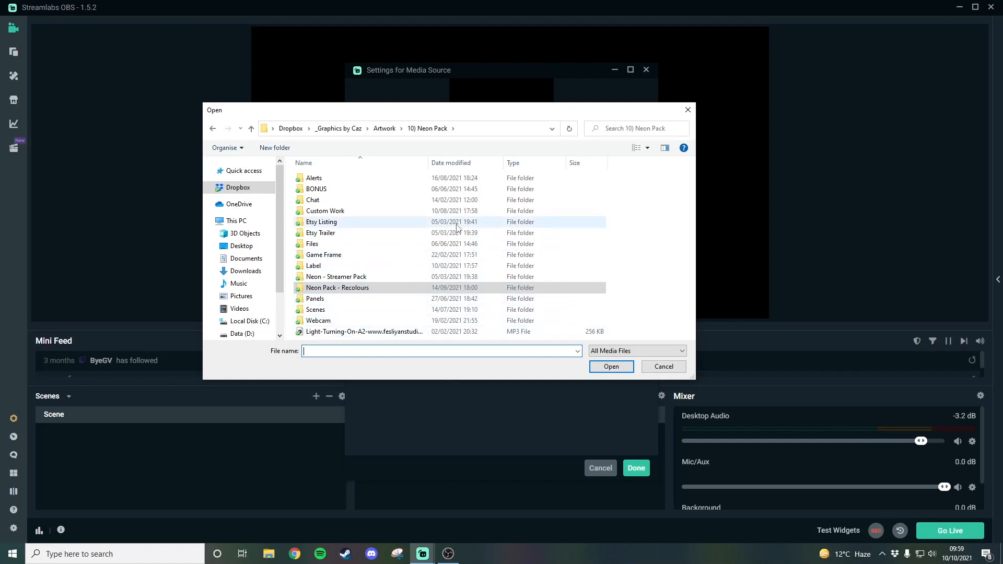
key(alt+Left)
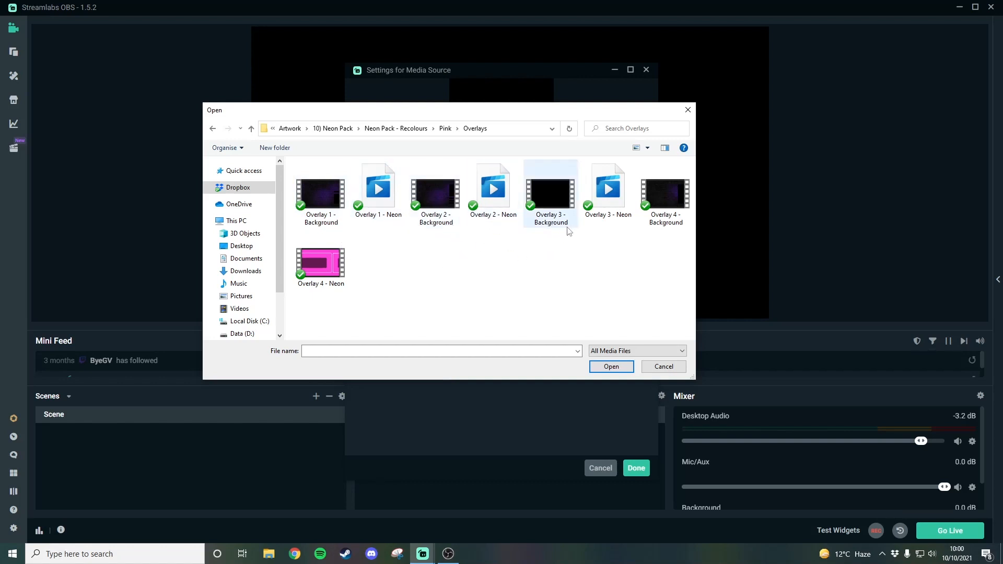
click(328, 210)
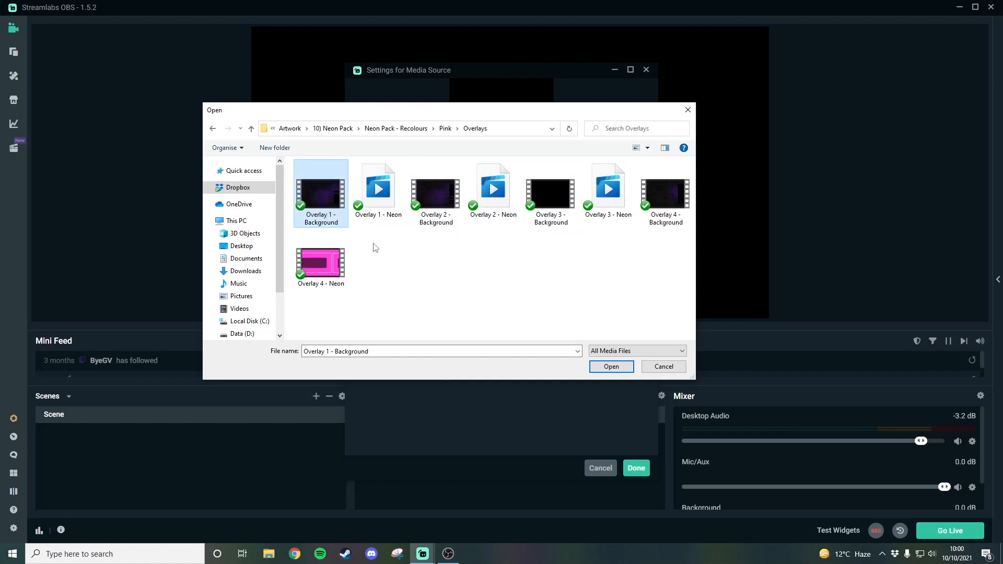
click(622, 366)
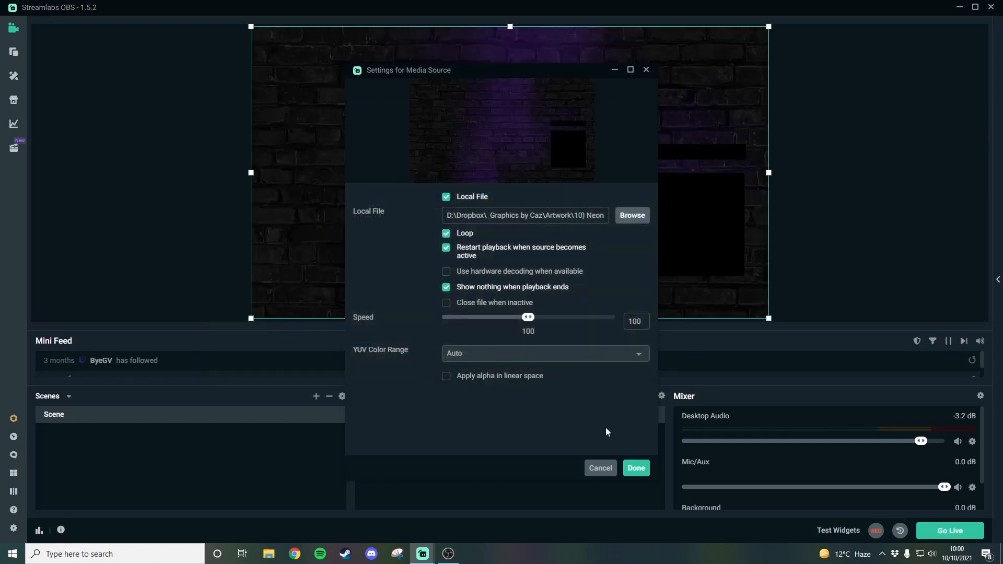
click(634, 469)
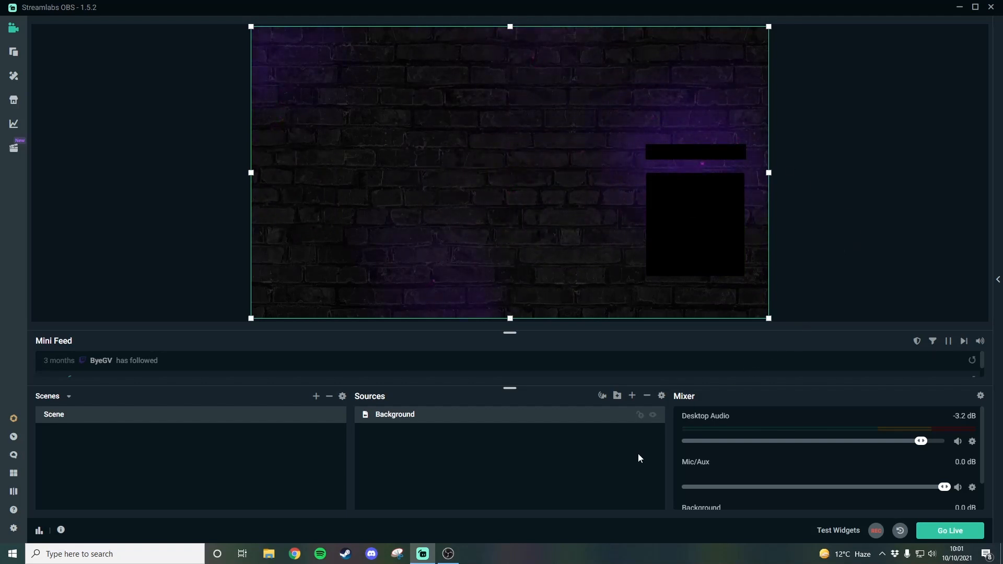
Add another media source as a new source named Overlay instead of reusing the existing Background source
click(632, 397)
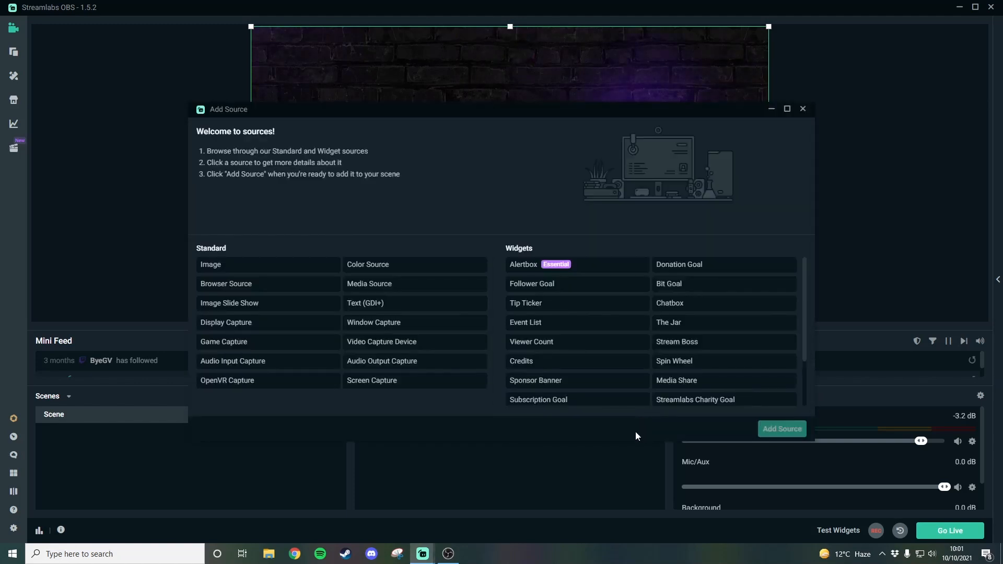
click(408, 294)
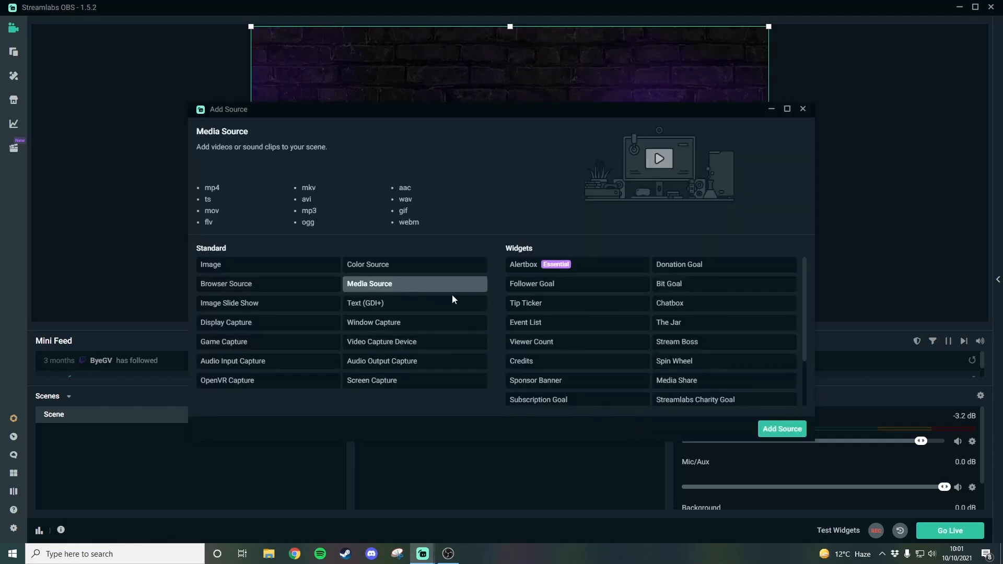
click(770, 427)
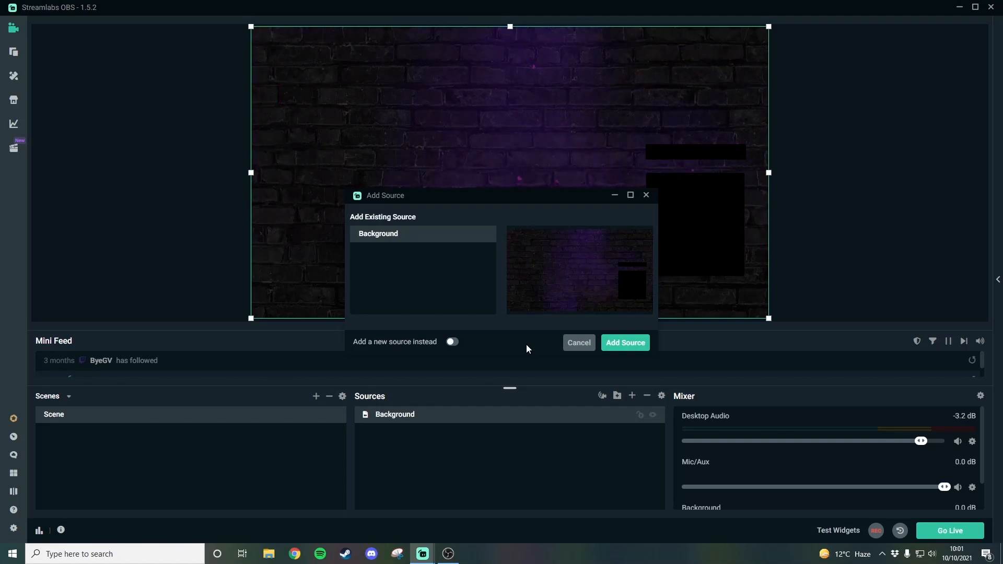
click(450, 342)
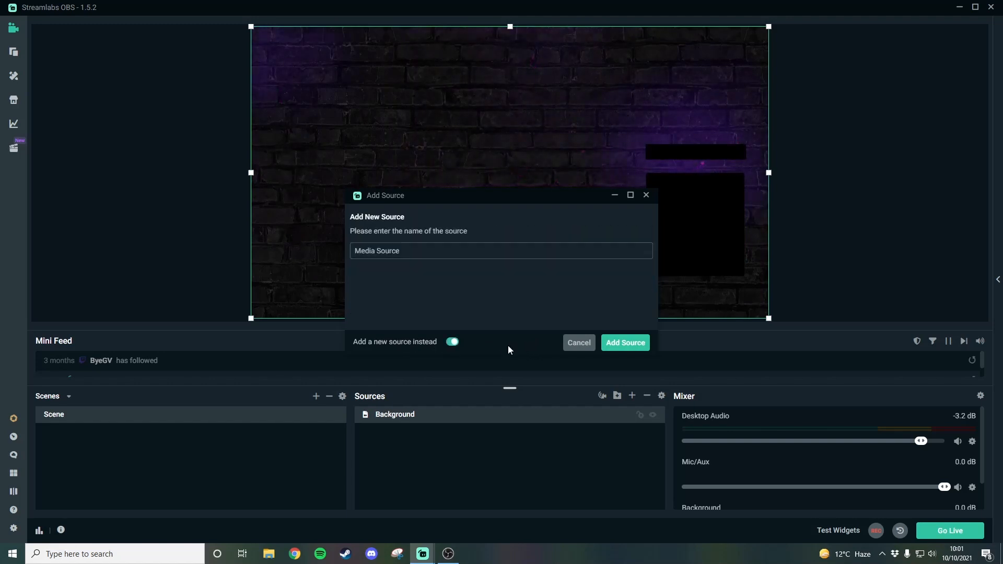
drag(400, 251, 355, 251)
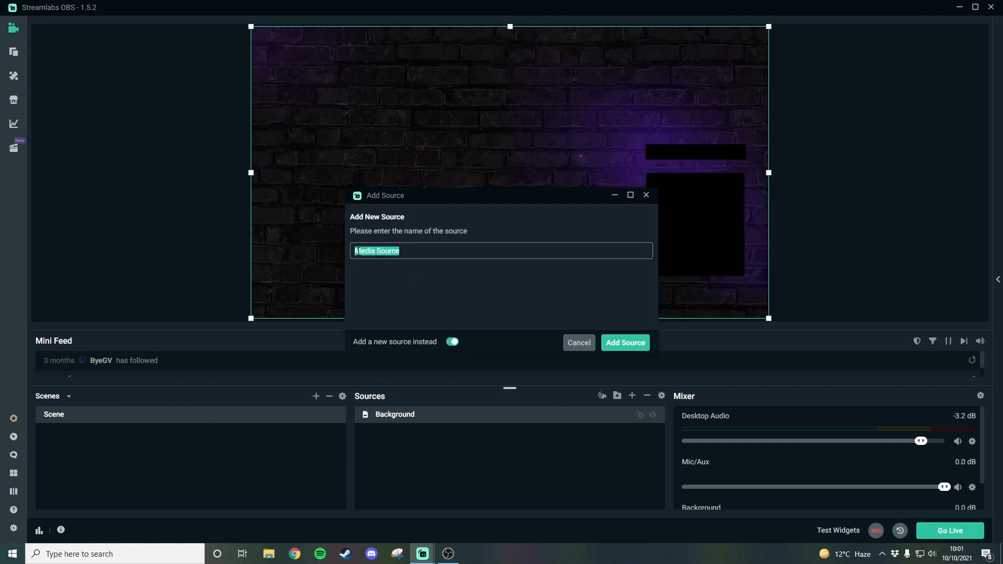
text(overla)
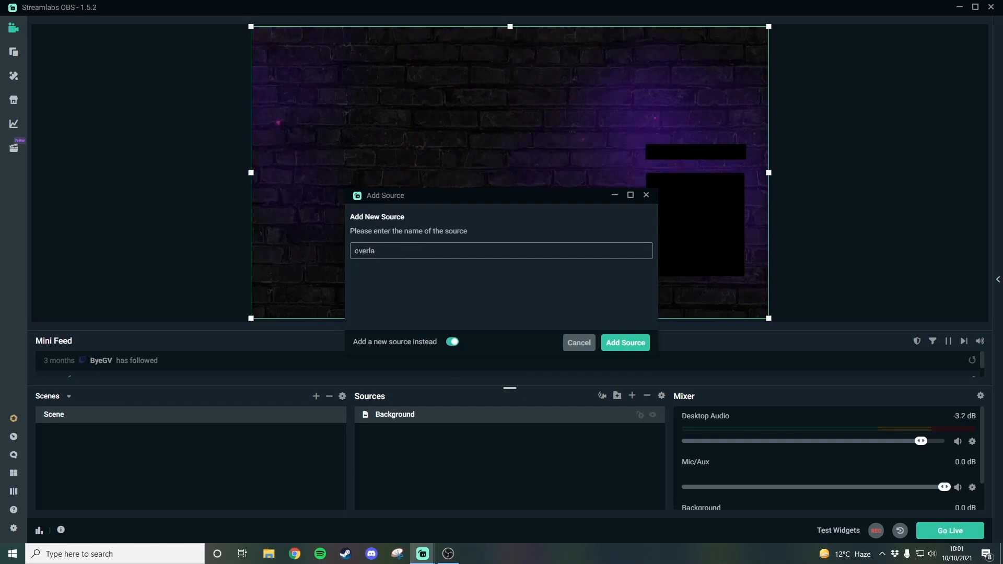
text(y)
drag(359, 251, 336, 249)
text(O)
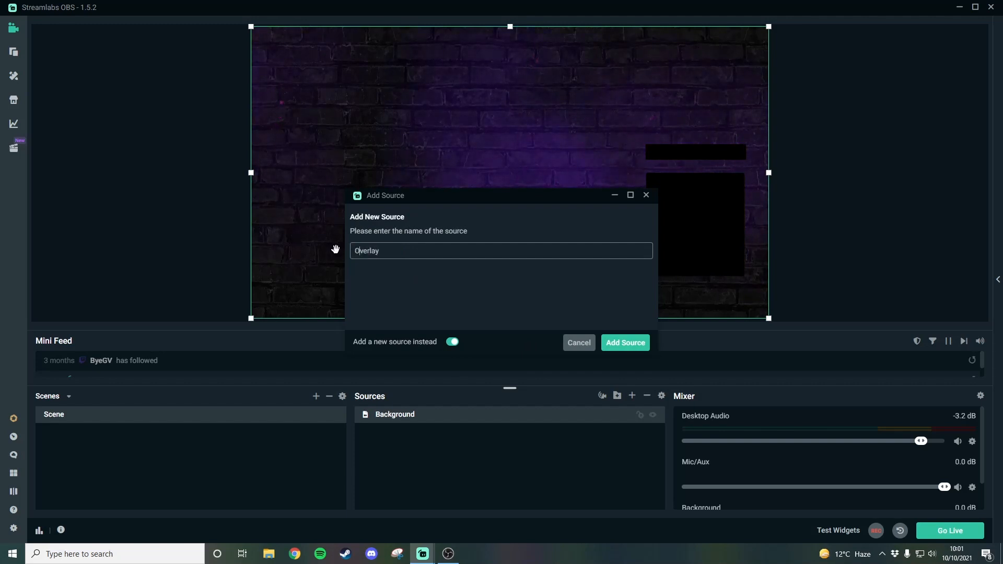
click(625, 344)
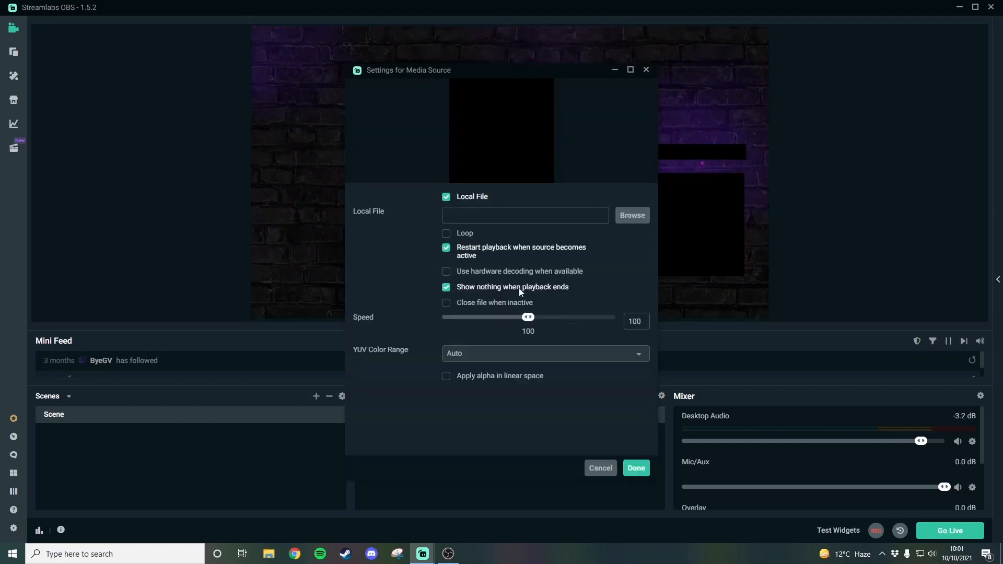
Set the Overlay source to loop and load the Overlay 1 - Neon video as its local file
click(447, 234)
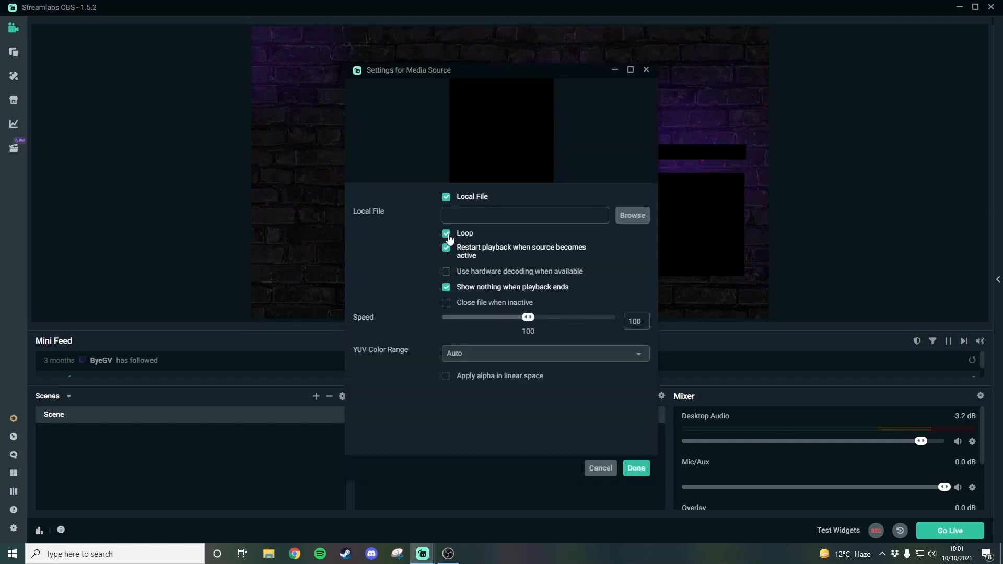
click(629, 218)
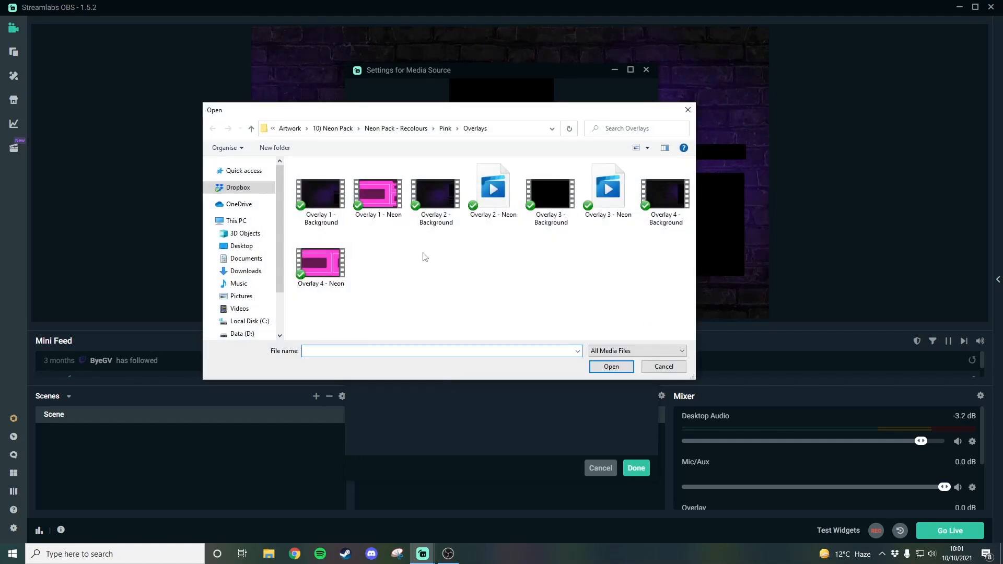
click(377, 210)
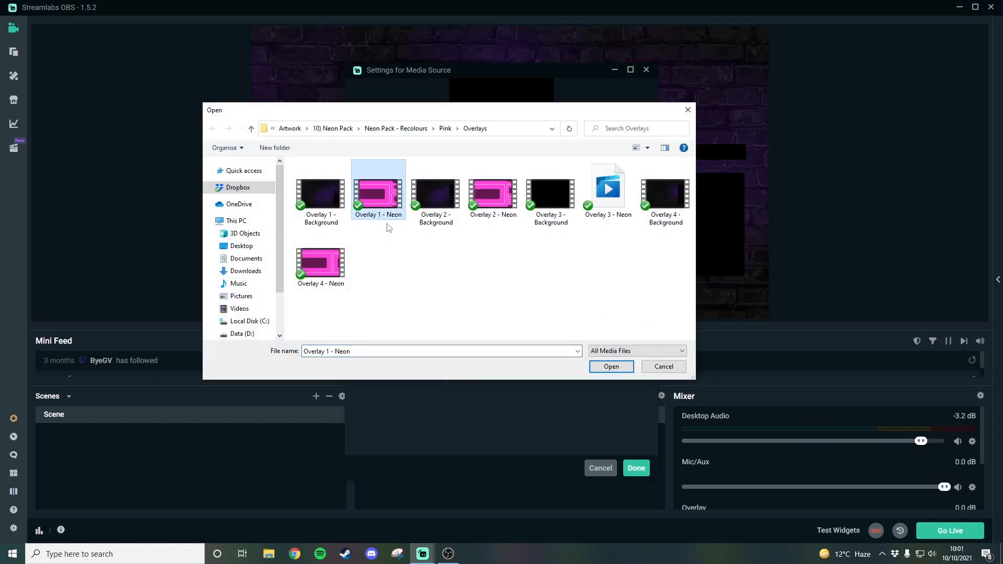
click(611, 366)
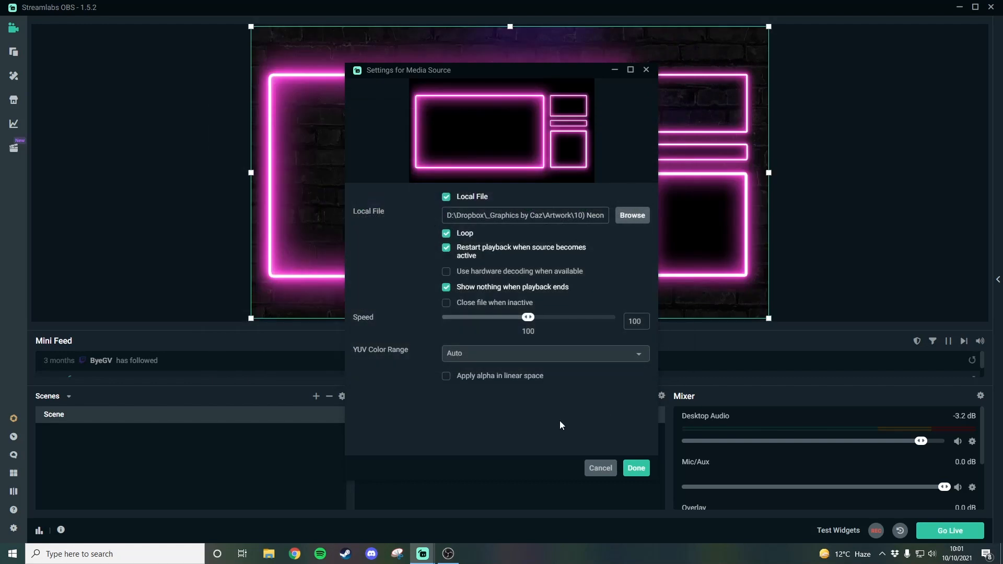
click(629, 474)
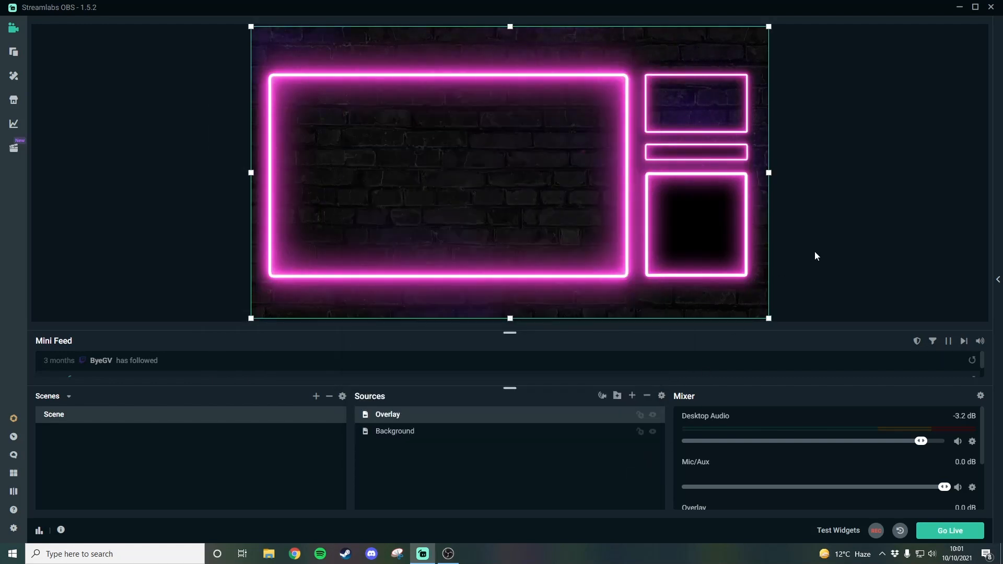
click(429, 435)
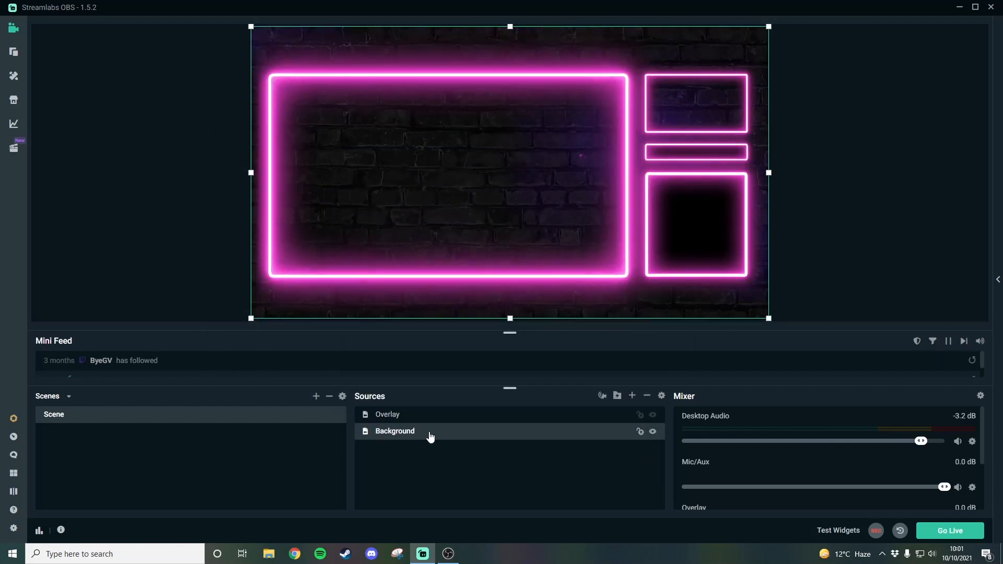
click(422, 416)
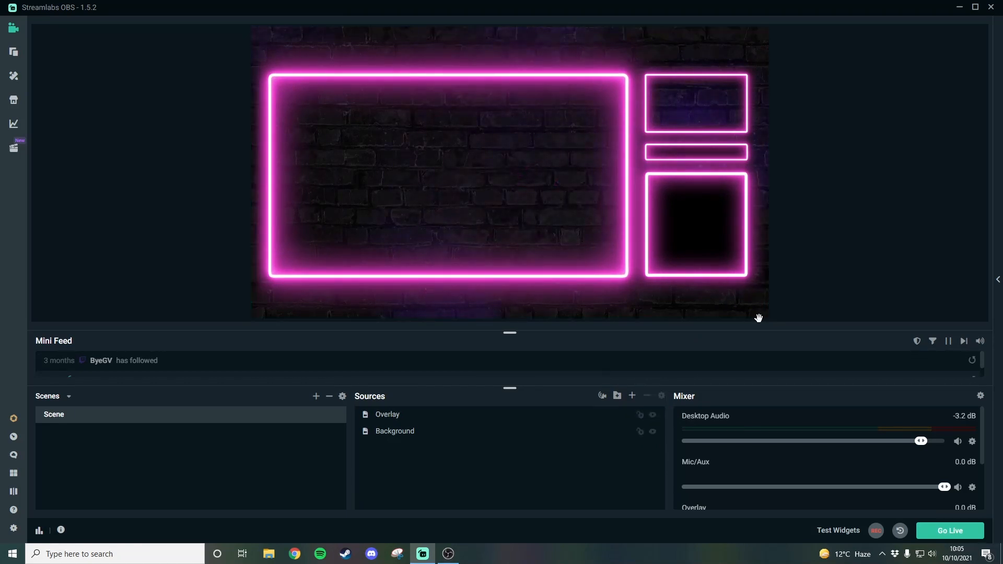
Add a Video Capture Device source for the webcam and set its resolution type to Custom at 1280x720
click(632, 395)
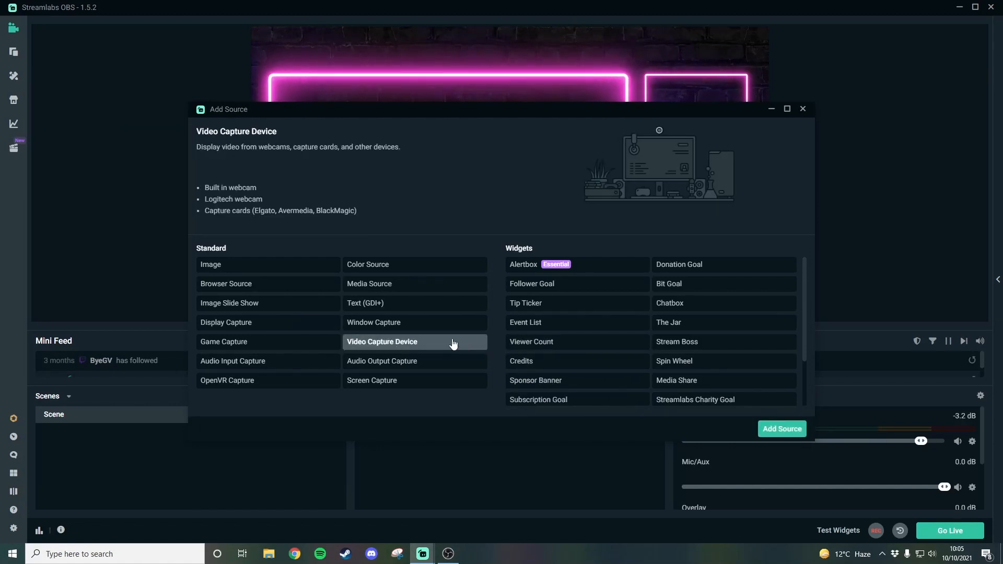
click(782, 428)
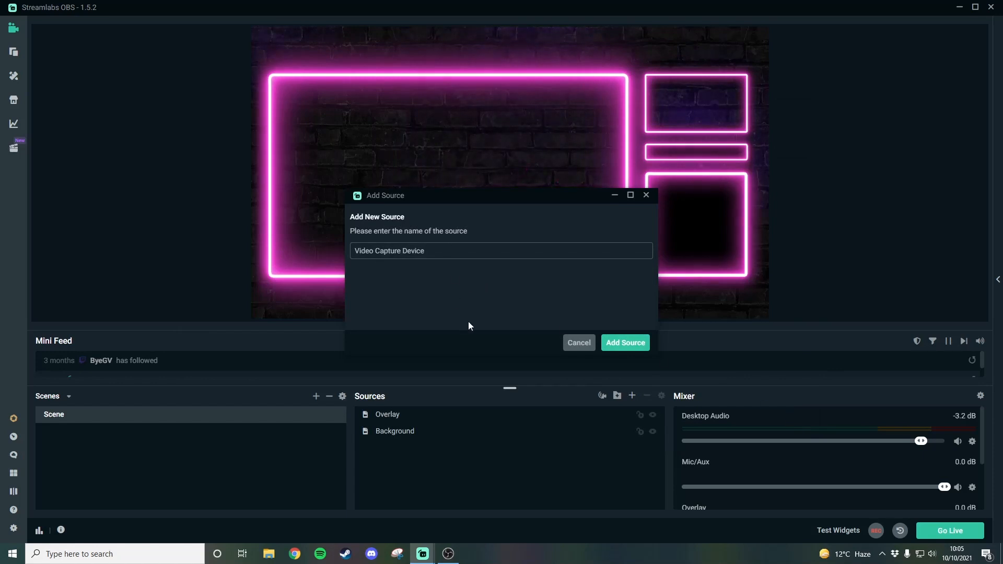
click(617, 346)
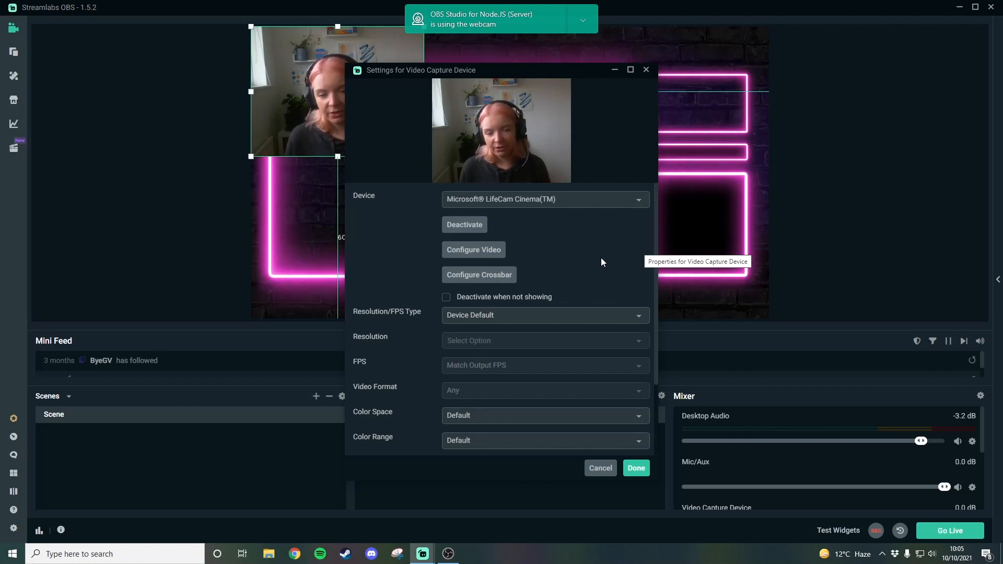
click(503, 316)
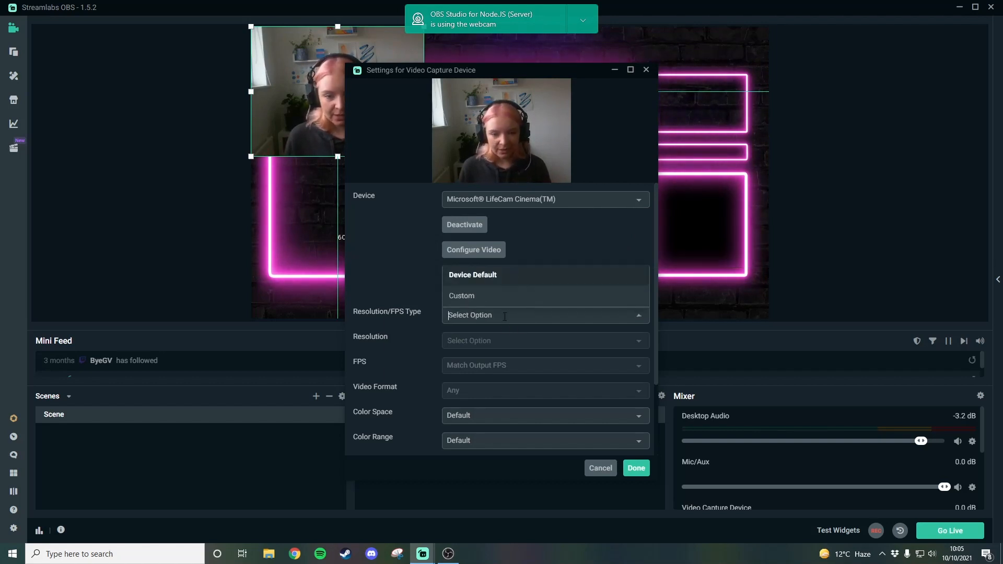
click(606, 294)
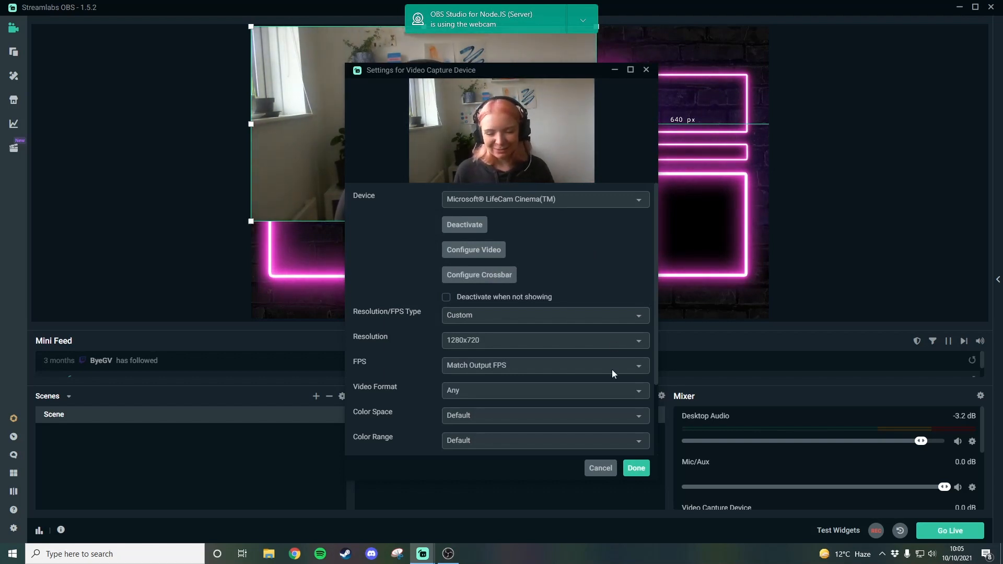
scroll(562, 373, down, 3)
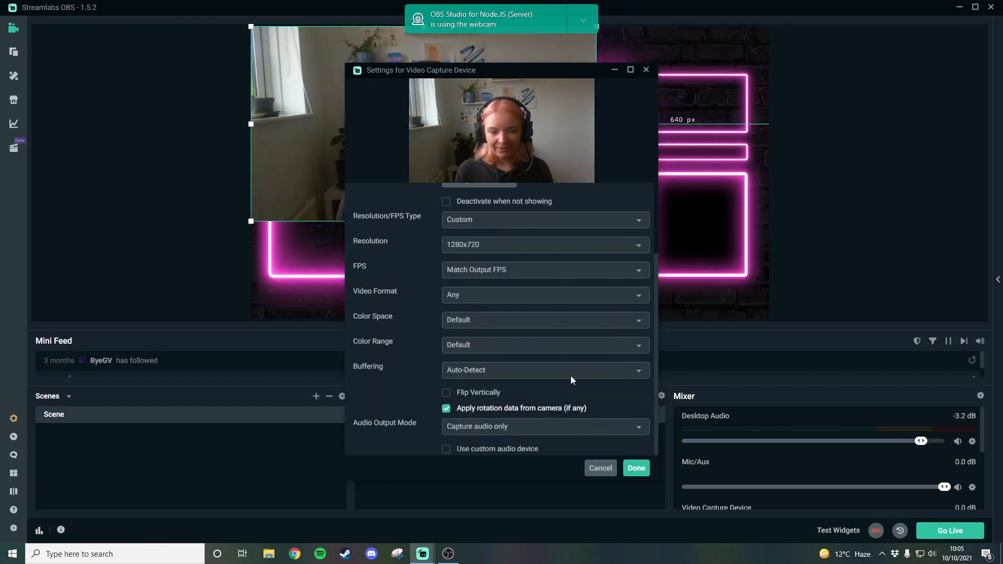
scroll(556, 330, up, 2)
scroll(555, 330, down, 2)
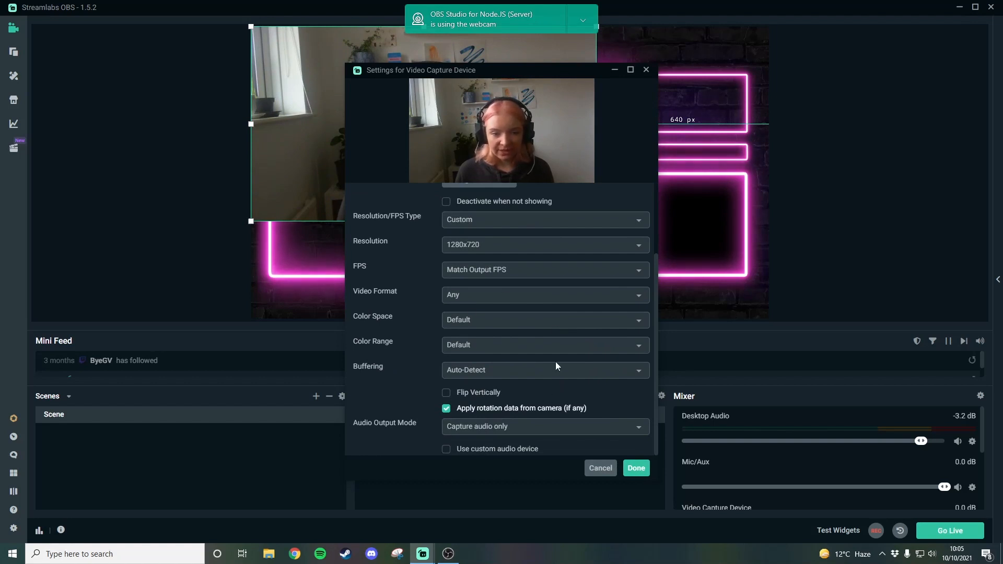
scroll(560, 363, up, 1)
scroll(560, 364, down, 1)
scroll(588, 364, up, 2)
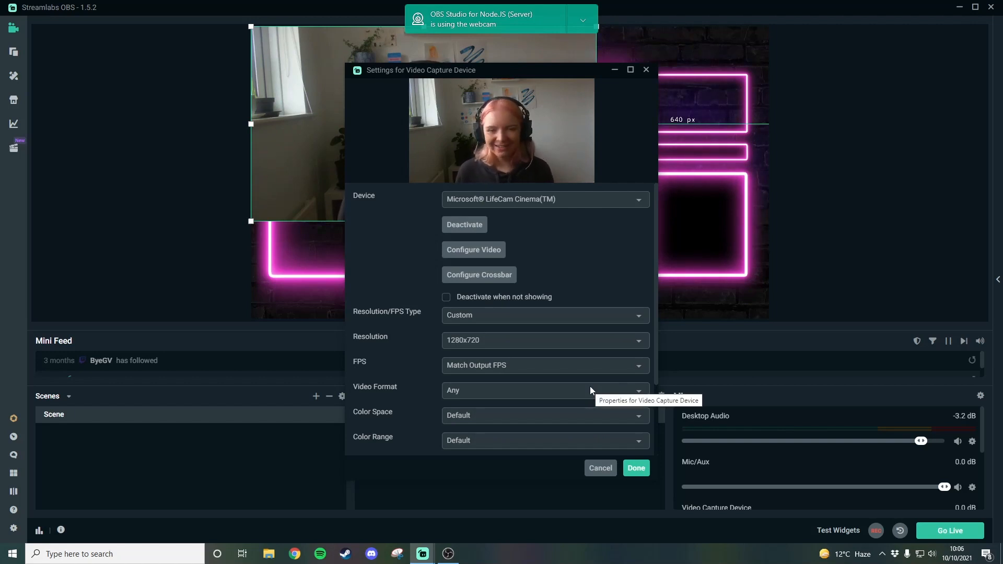
Accept the webcam settings and reorder the Video Capture Device source so it sits between Overlay and Background
click(636, 469)
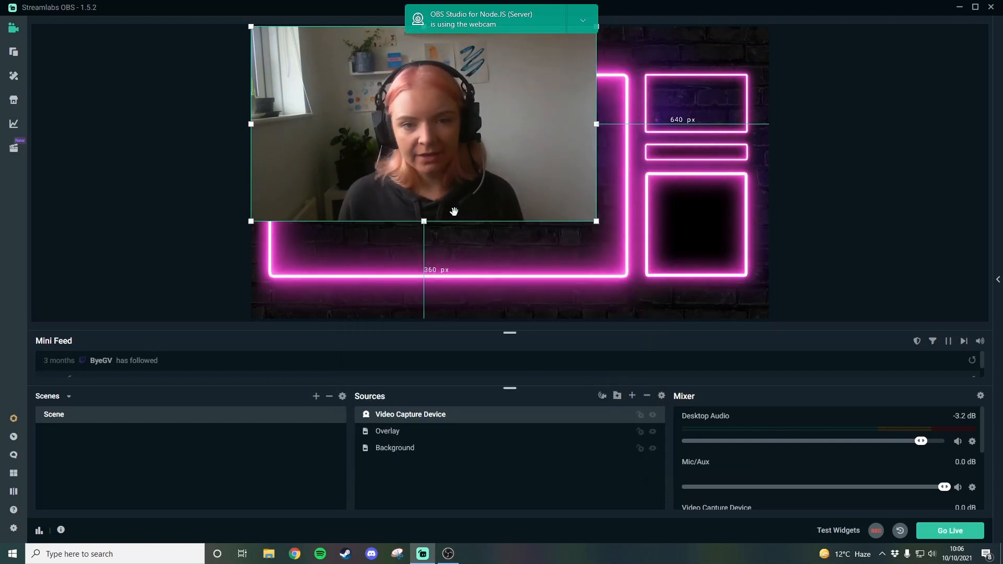
drag(399, 128, 464, 157)
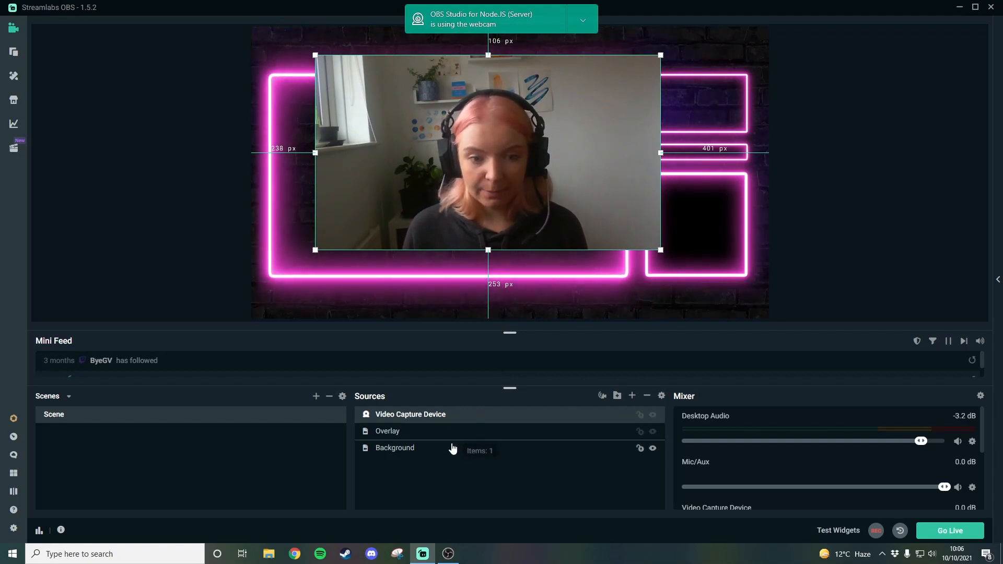
drag(451, 445, 452, 446)
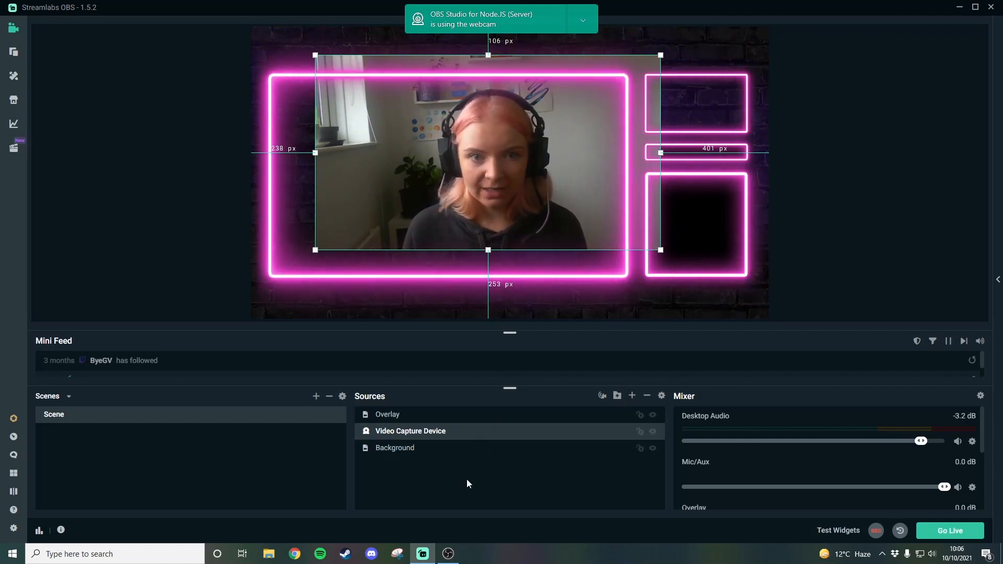
Align the webcam with the top-right corner of the small upper neon frame, scale it to fit inside, and dismiss the webcam notification
drag(503, 207, 617, 179)
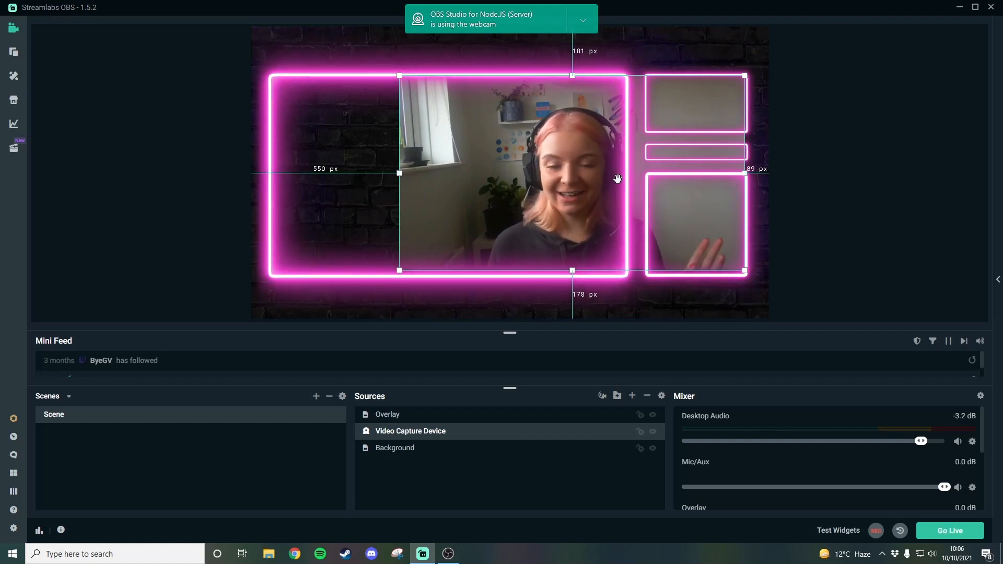
drag(617, 178, 524, 174)
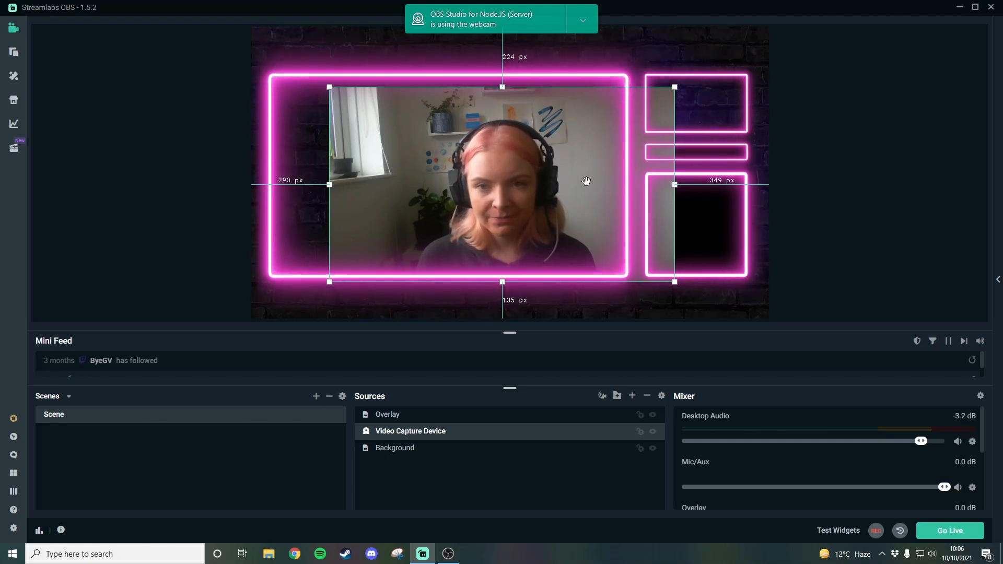
drag(575, 149, 649, 136)
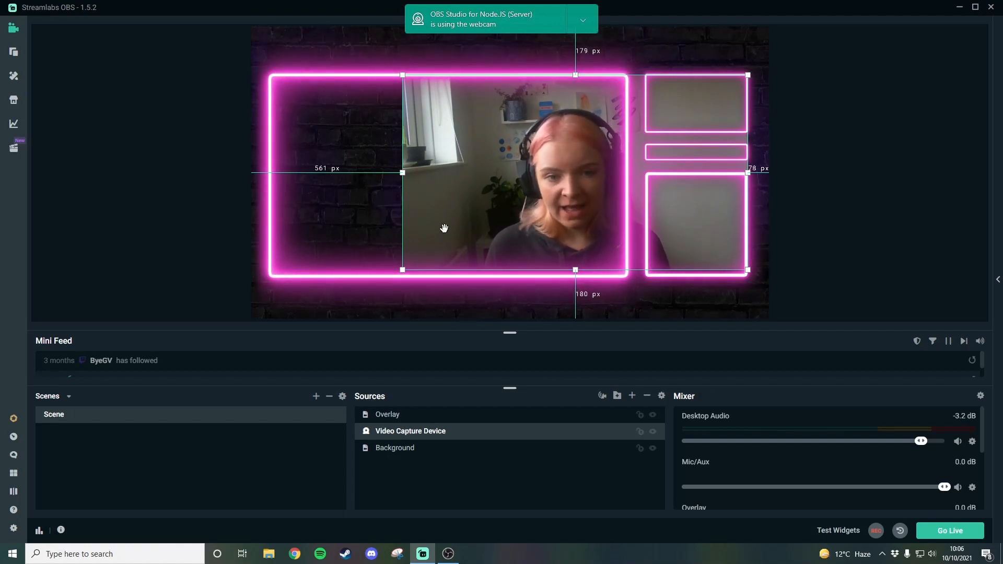
drag(402, 270, 646, 128)
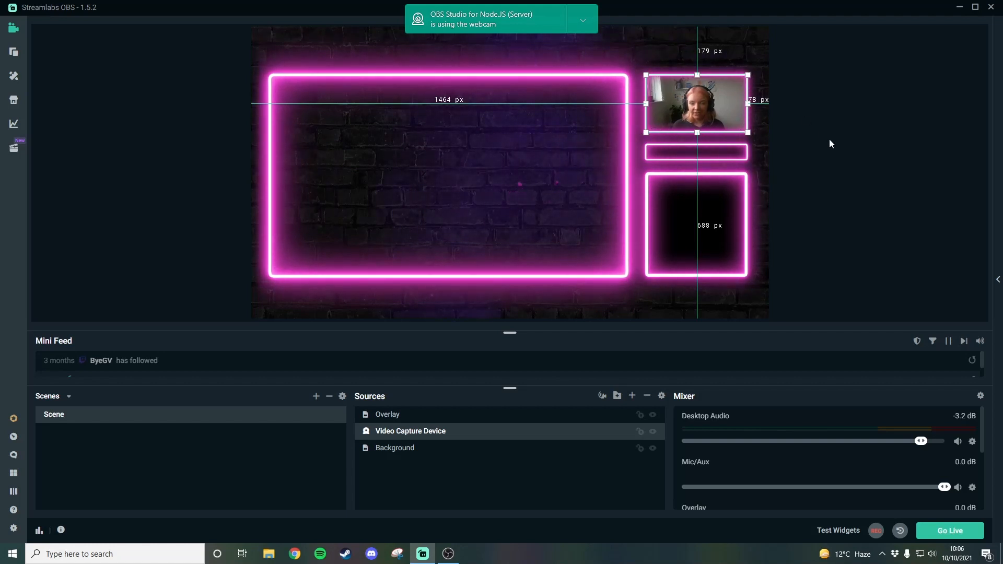
click(866, 175)
click(582, 27)
click(590, 46)
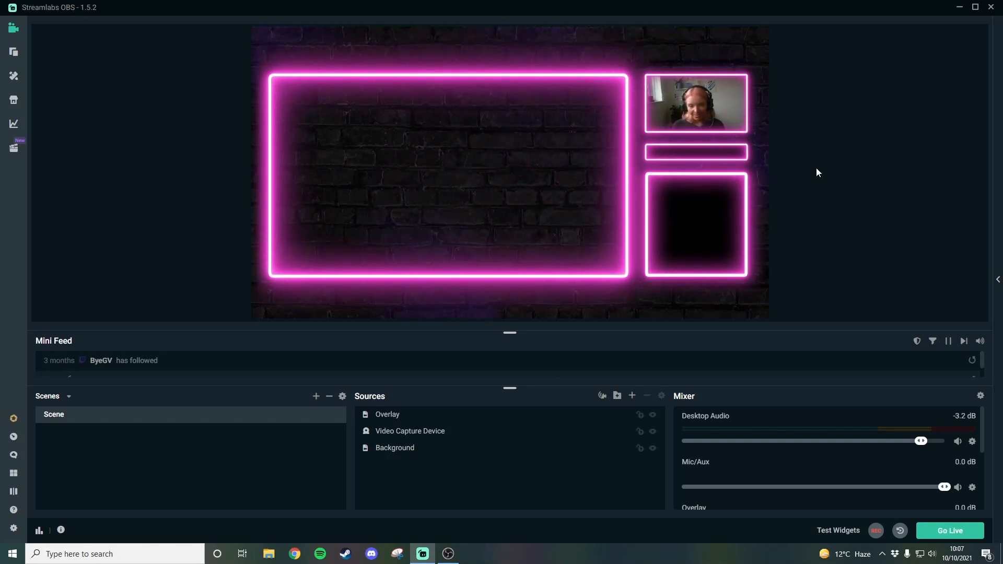
Select the Video Capture Device source and try enlarging and stretching the webcam from its corner and side, undoing trial size changes
click(718, 100)
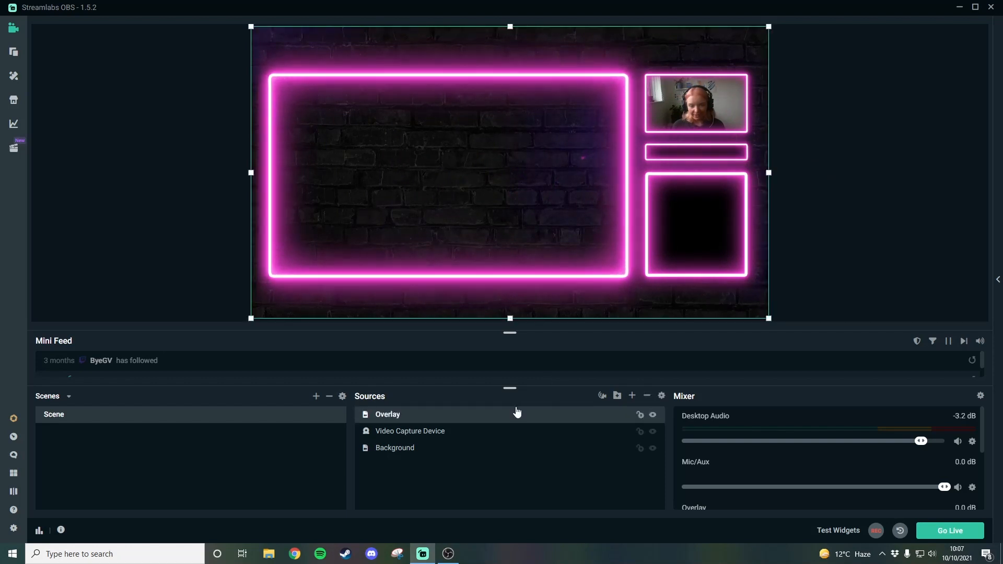
click(517, 431)
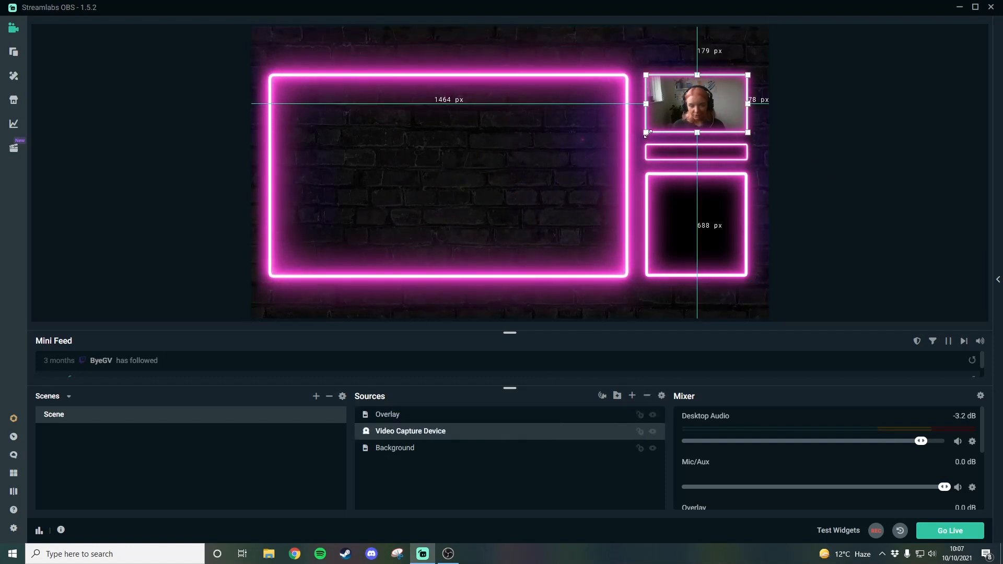
drag(647, 133, 456, 245)
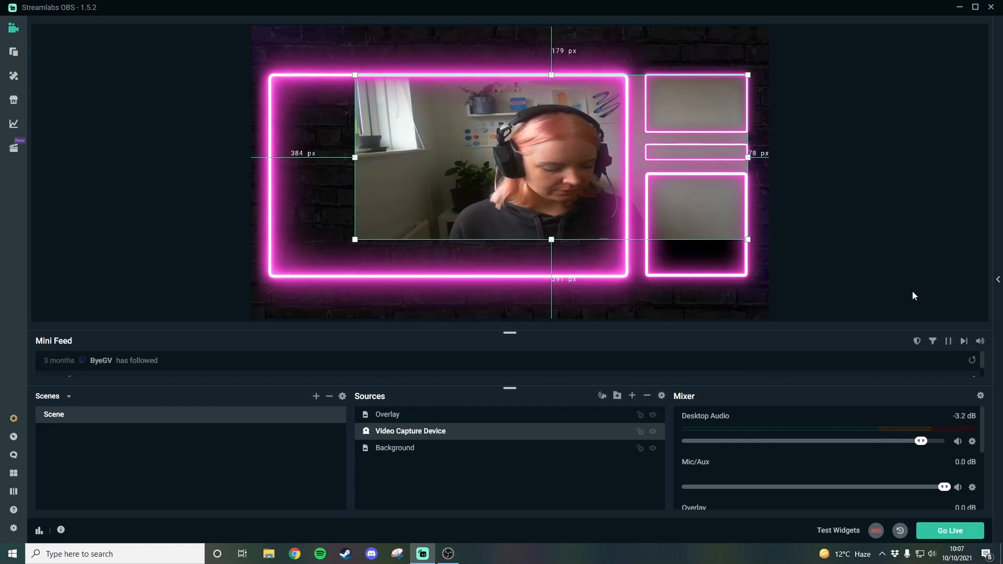
key(ctrl+z)
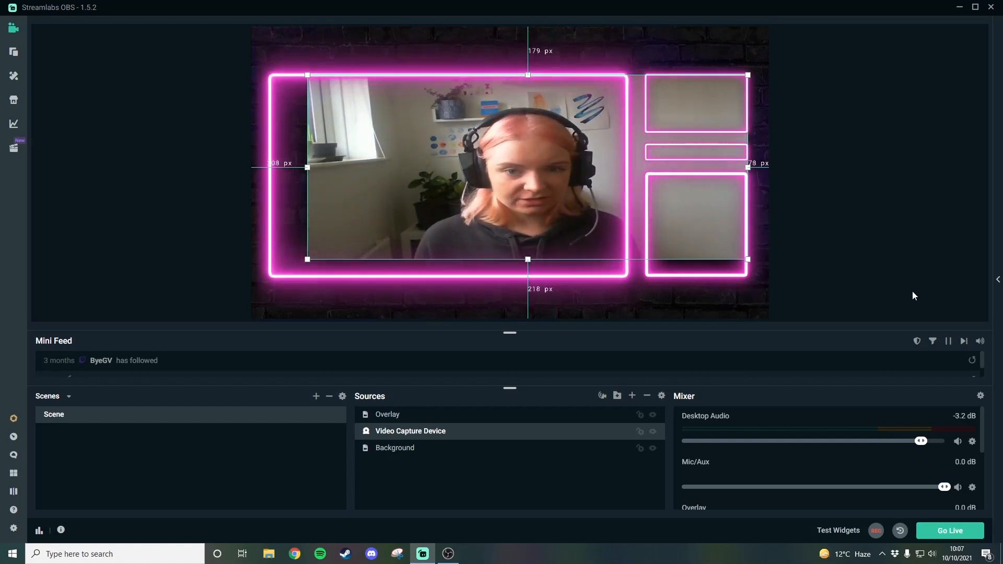
key(ctrl+z)
key(ctrl+z)
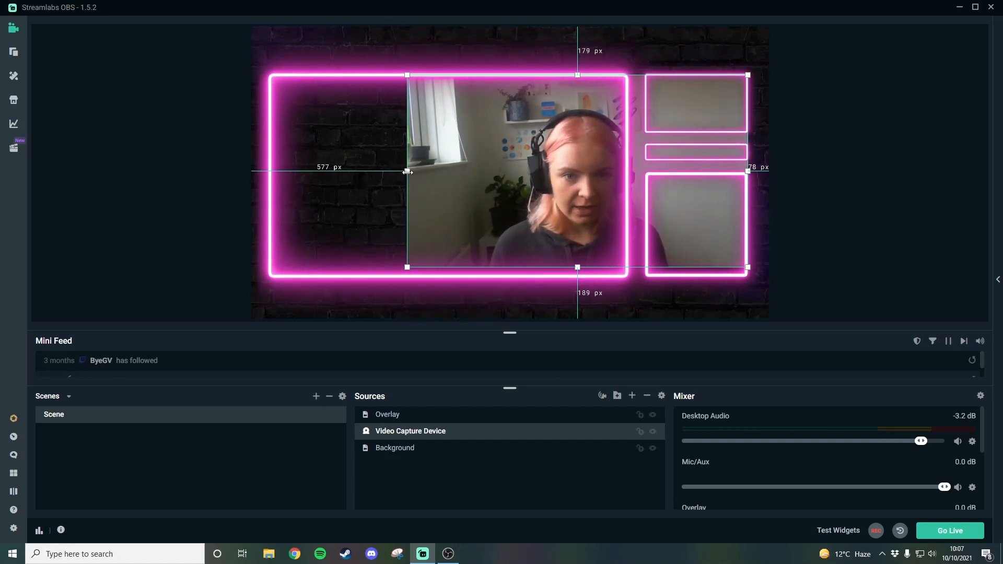
drag(407, 171, 328, 234)
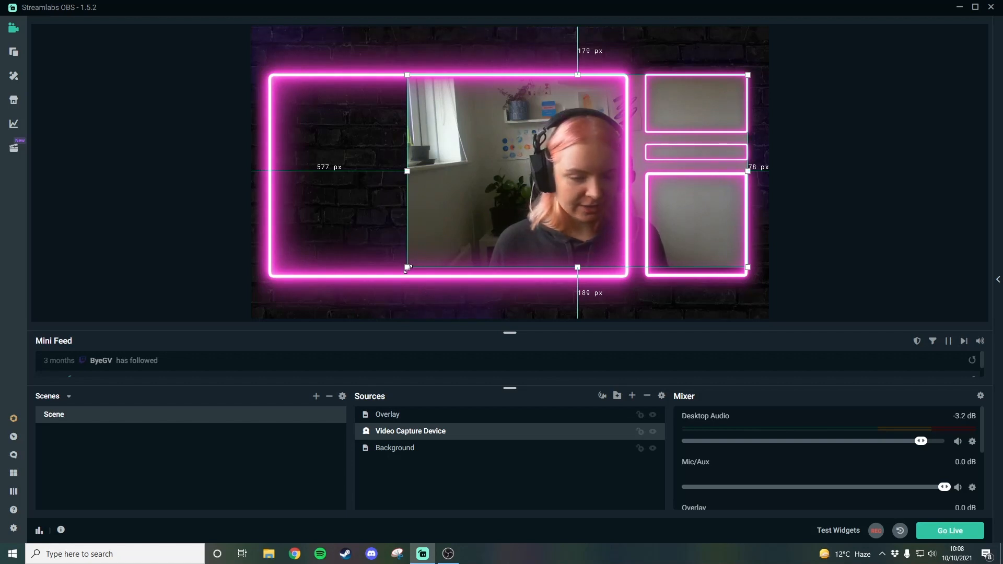
Scale the webcam down into the small upper neon frame and nudge it to about 82 px from the canvas's right edge
drag(407, 268, 669, 133)
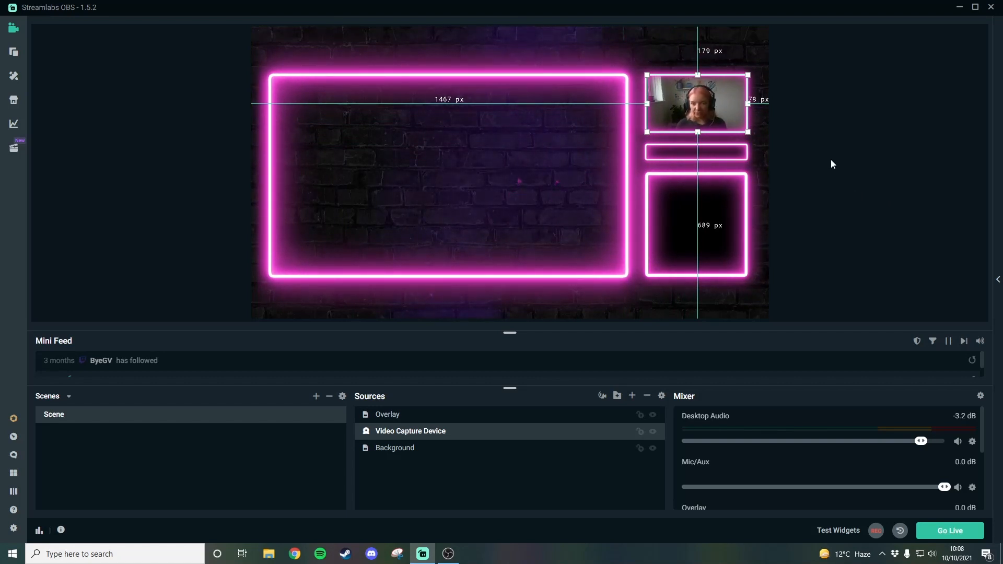
key(Left)
key(Left)
key(Left)
key(Left)
key(Left)
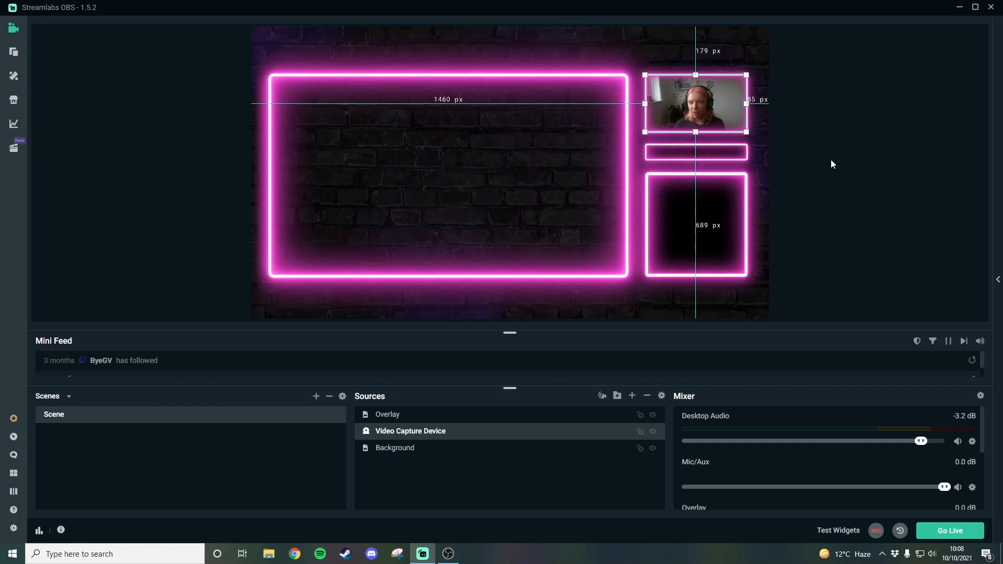
key(Right)
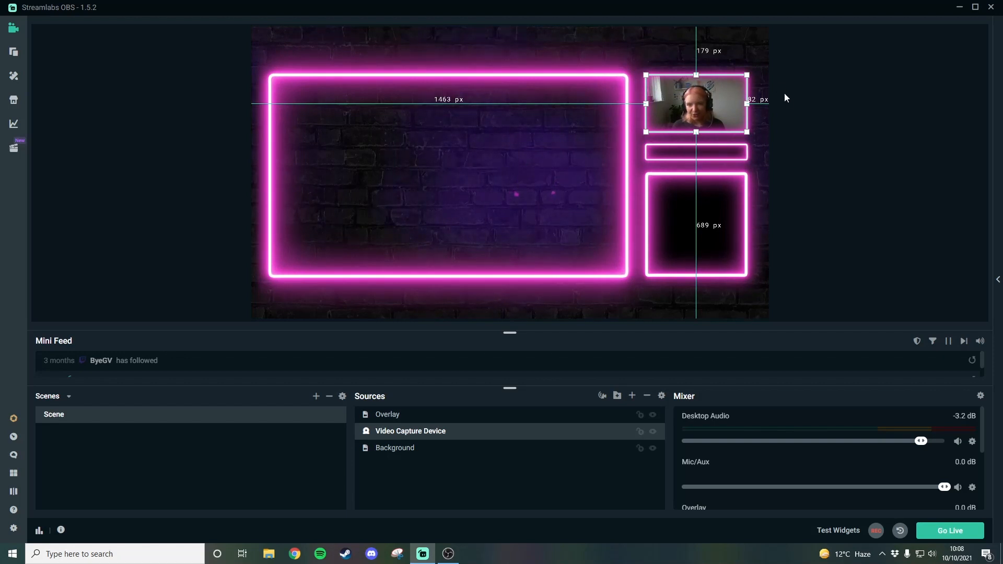
click(849, 161)
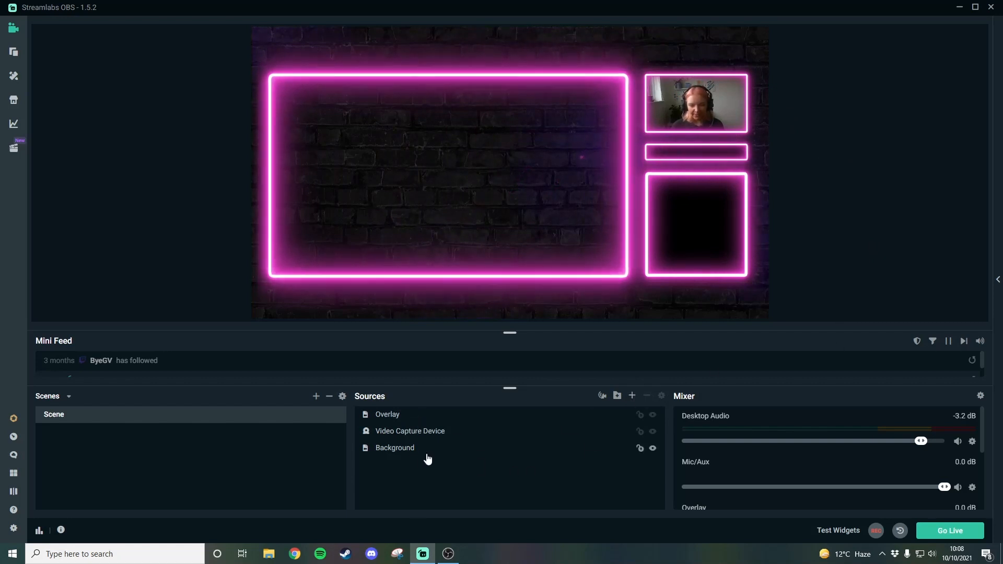
Lock the Video Capture Device source, hide it from the scene and make it visible again
click(642, 437)
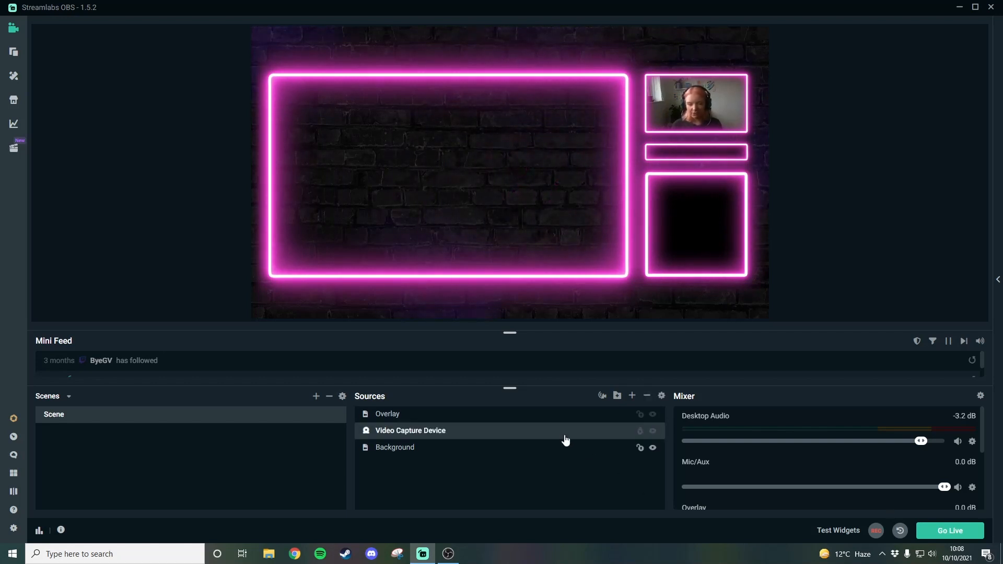
click(653, 432)
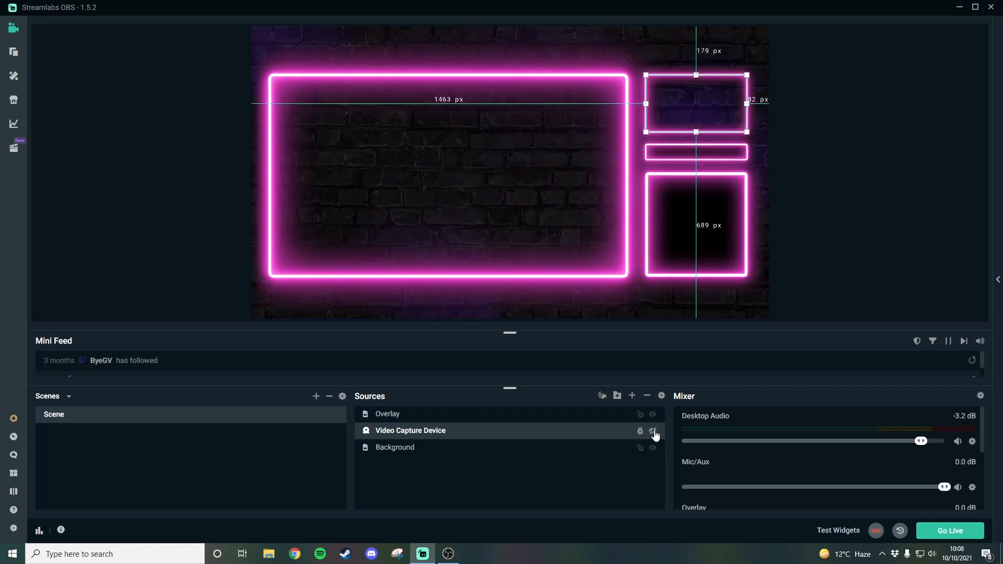
click(819, 234)
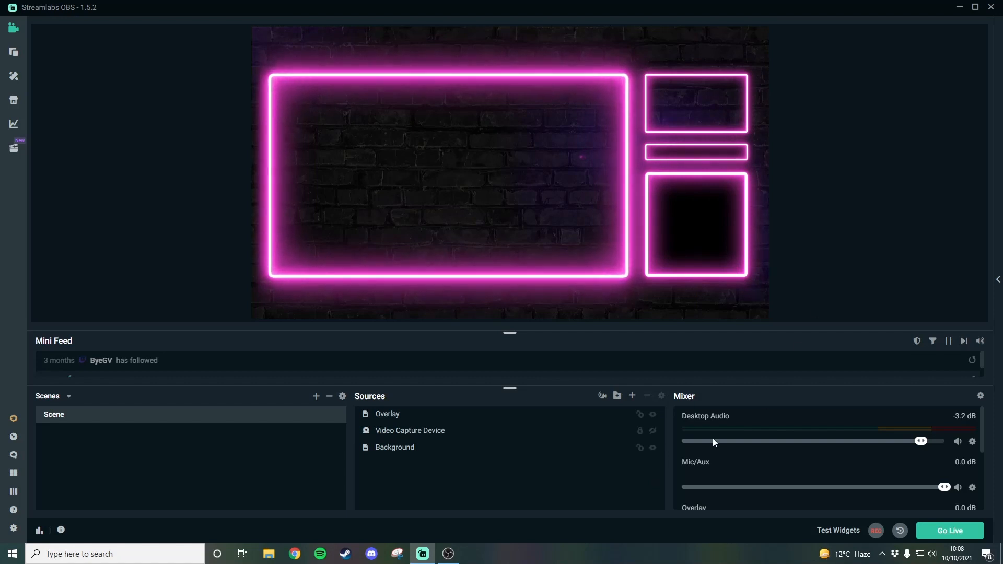
click(653, 431)
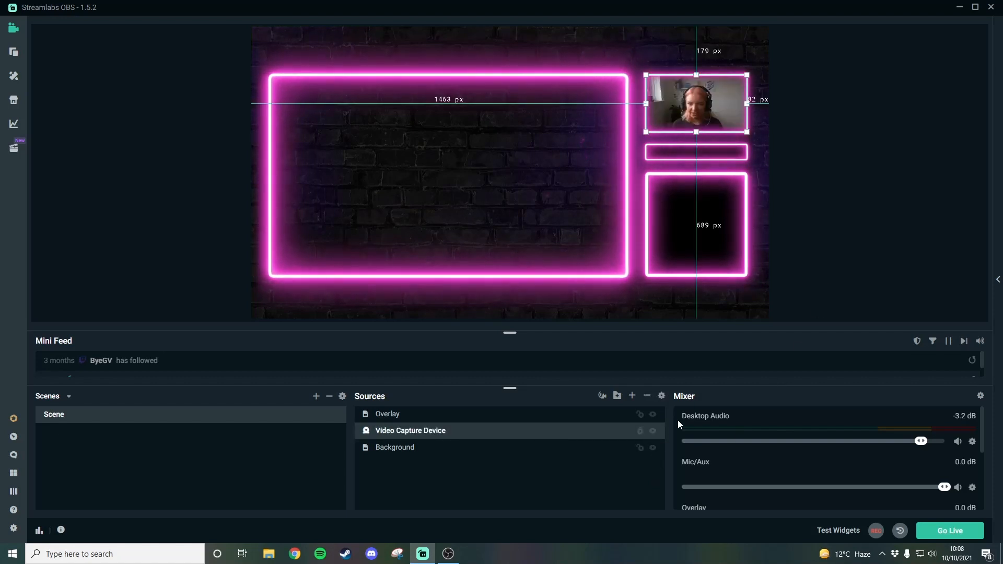
Lock the Background and Overlay sources in place as well, keeping the Video Capture Device source locked
click(641, 433)
click(640, 449)
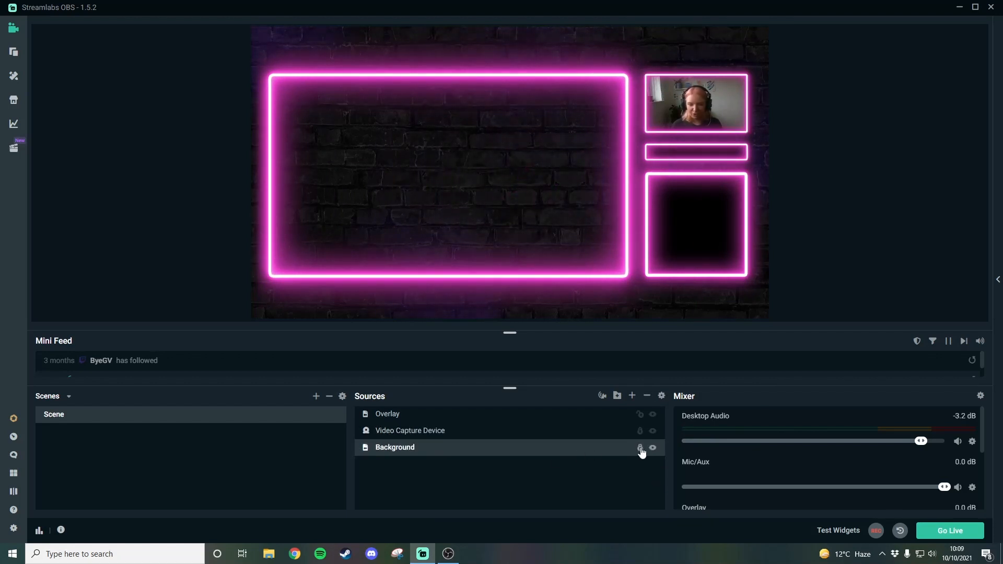
click(640, 415)
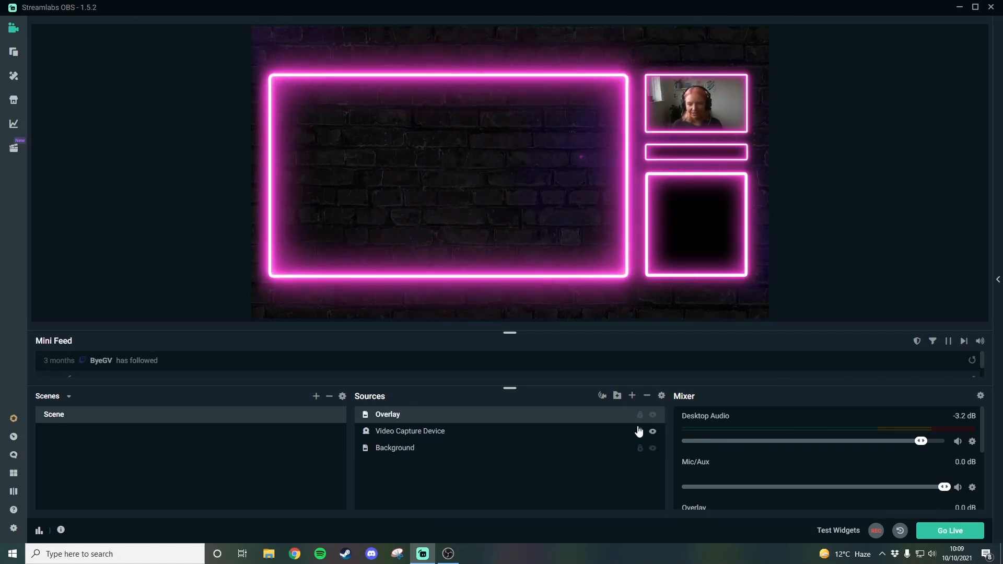
click(621, 191)
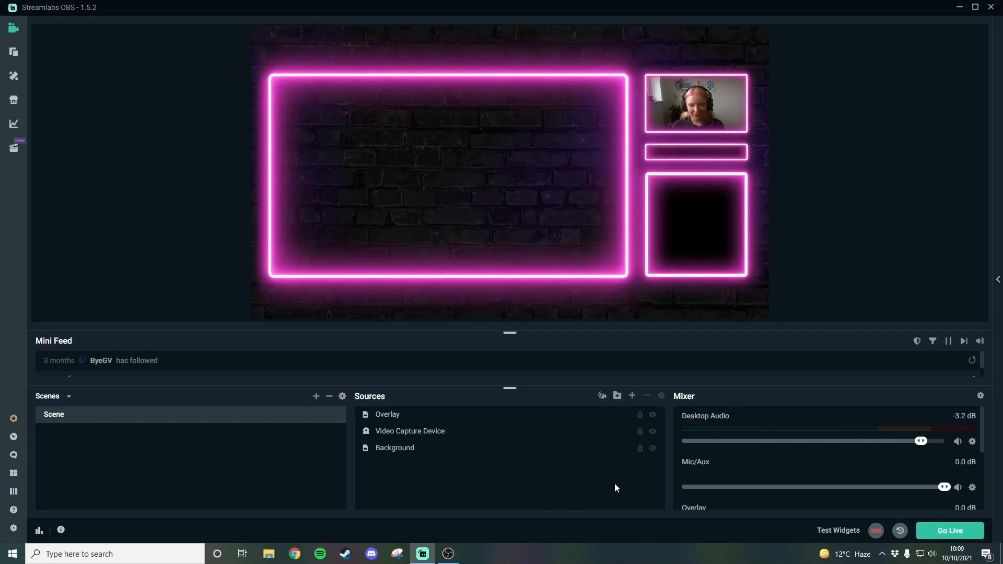
Compare the Window Capture and Display Capture source types, and add a new source named Display Capture
click(632, 397)
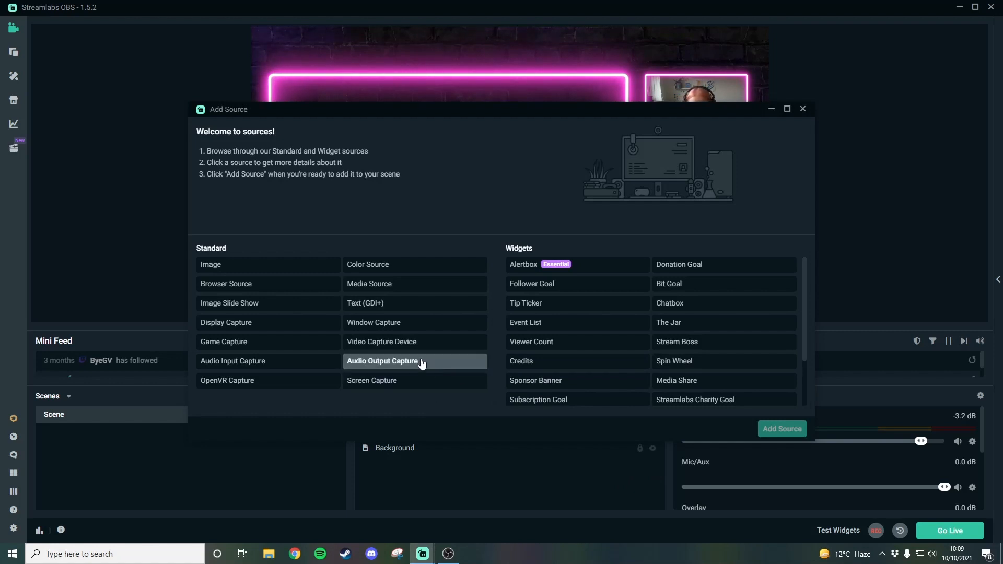
click(420, 328)
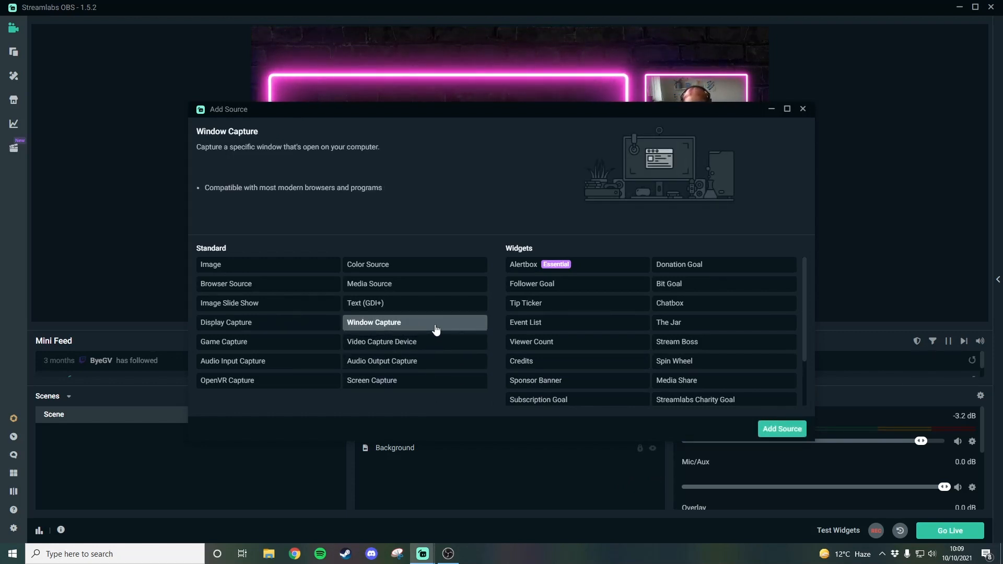
click(269, 323)
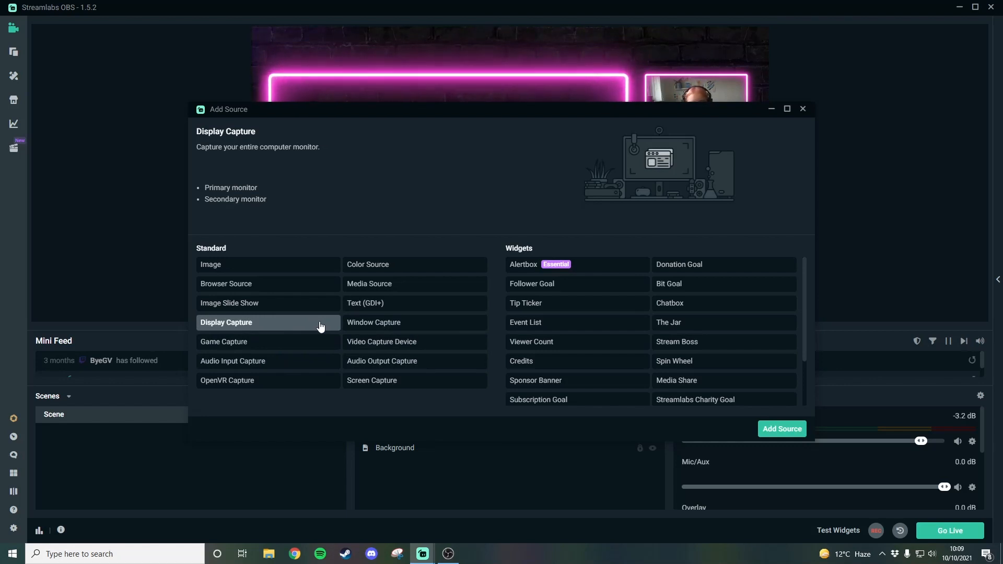
click(353, 324)
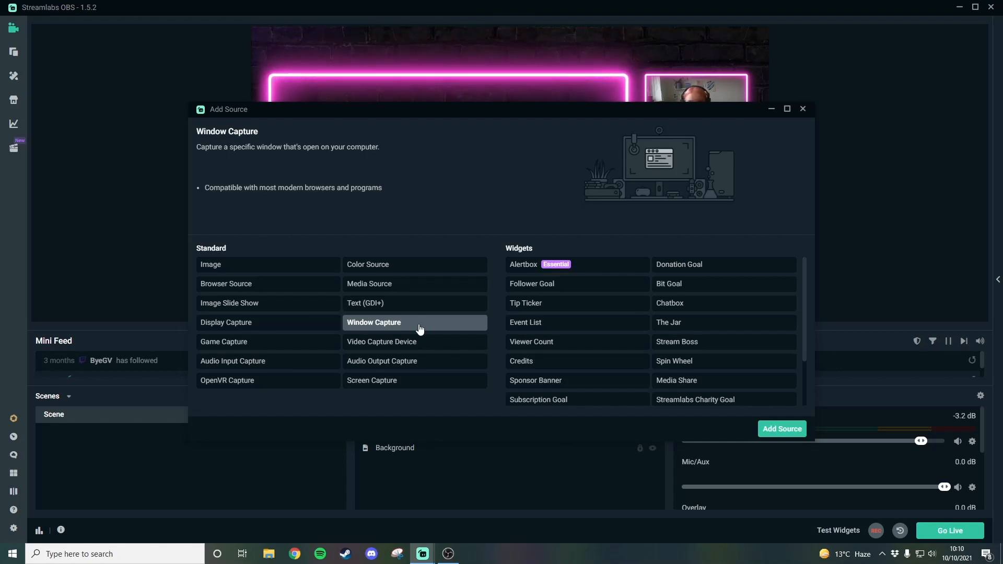
click(298, 324)
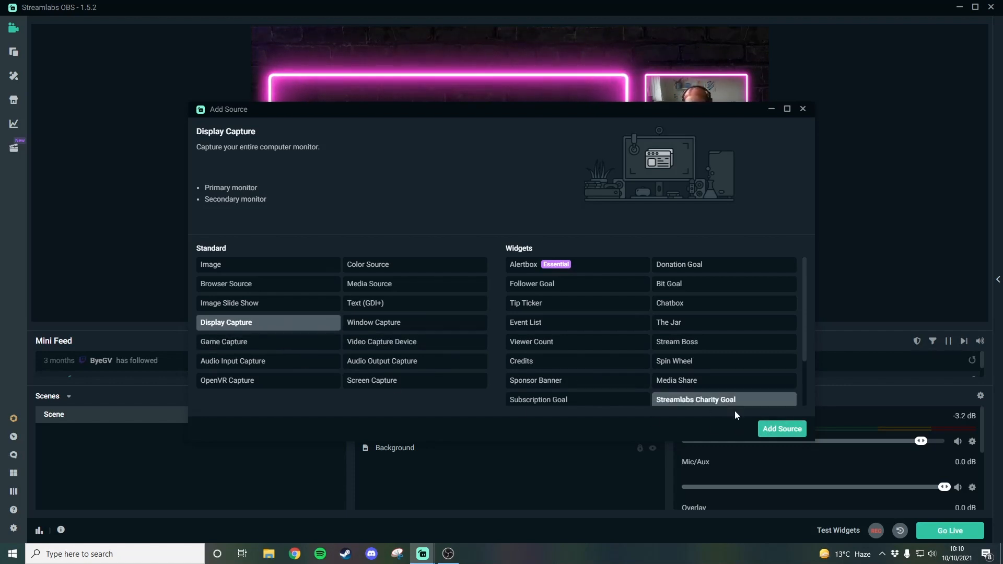
click(779, 429)
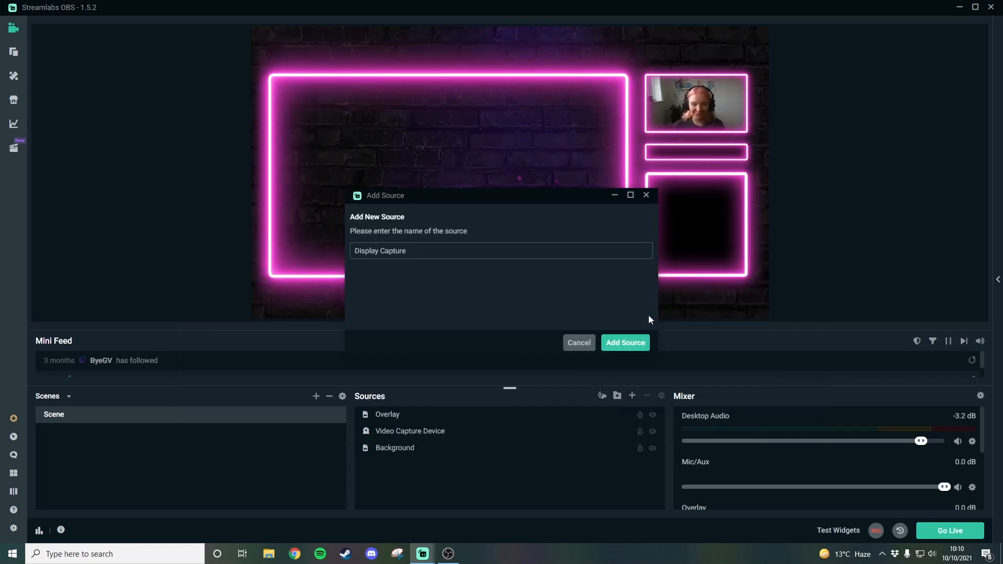
click(635, 342)
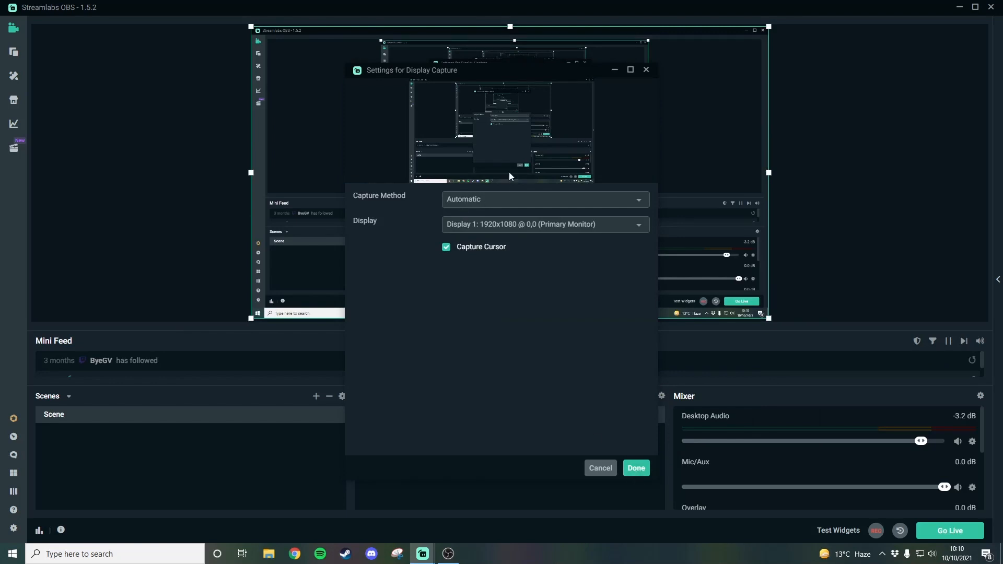
Configure the Display Capture with the Automatic capture method, Display 1: 1920x1080 and cursor capture enabled, and accept the settings
click(551, 226)
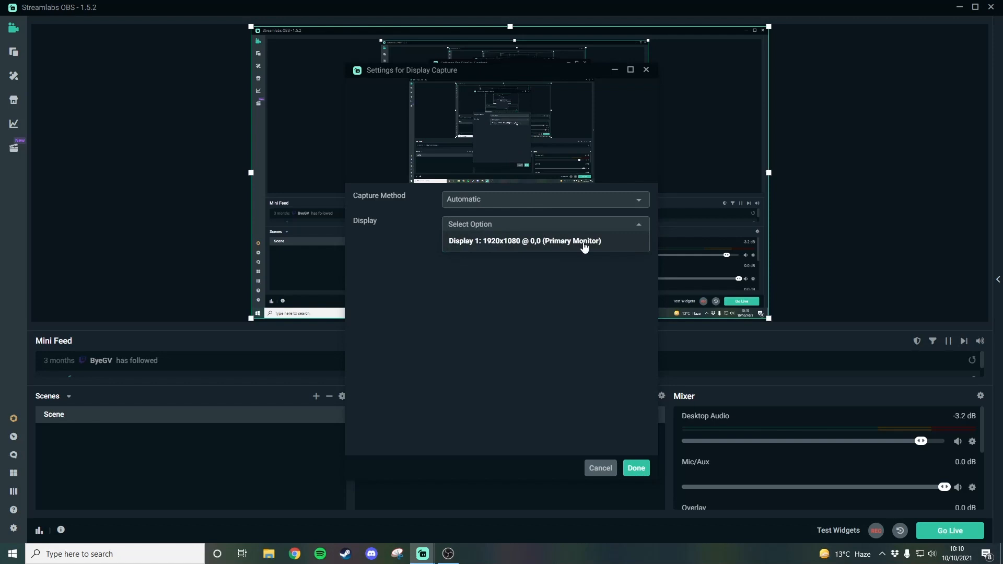
click(584, 243)
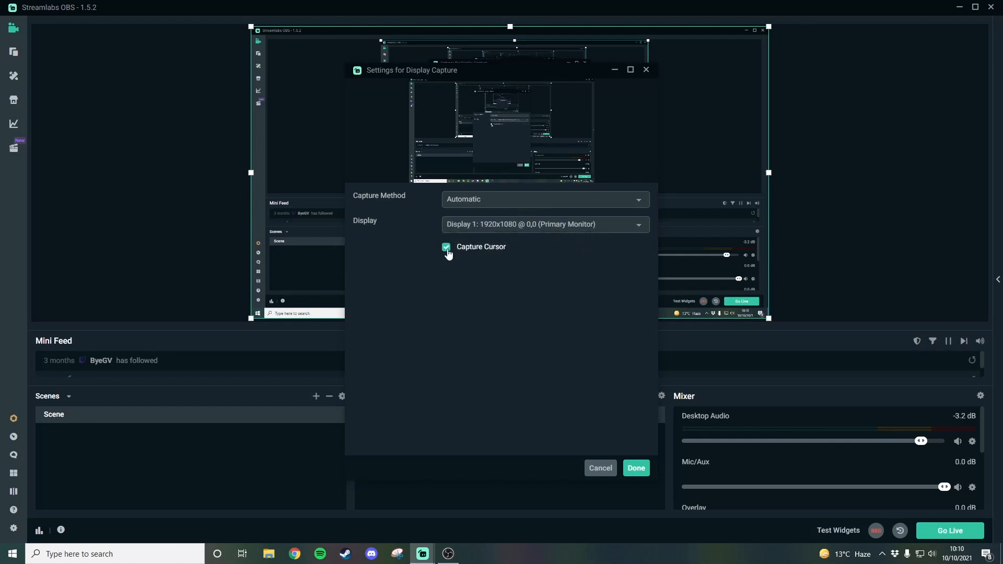
click(447, 249)
click(447, 248)
click(523, 201)
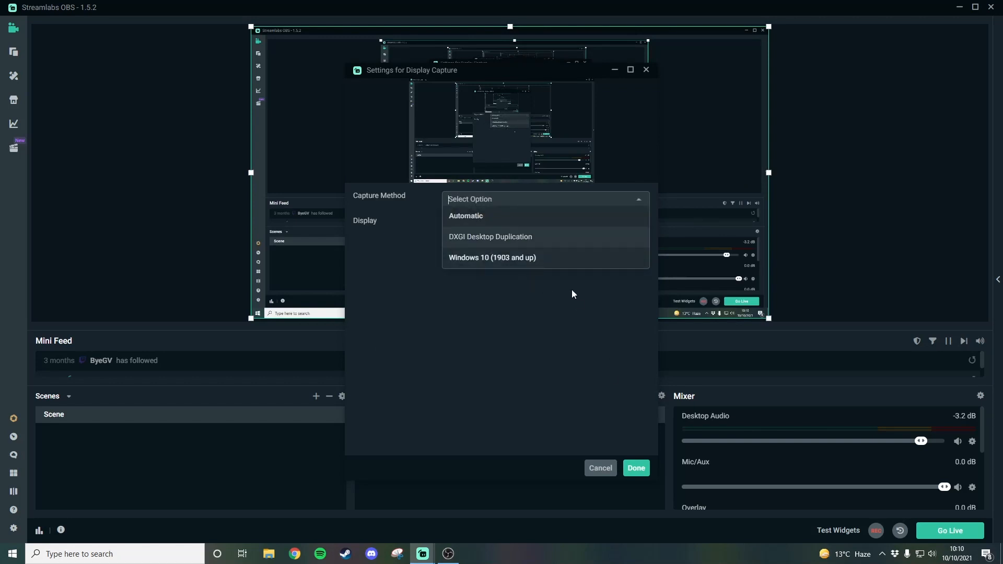
click(500, 333)
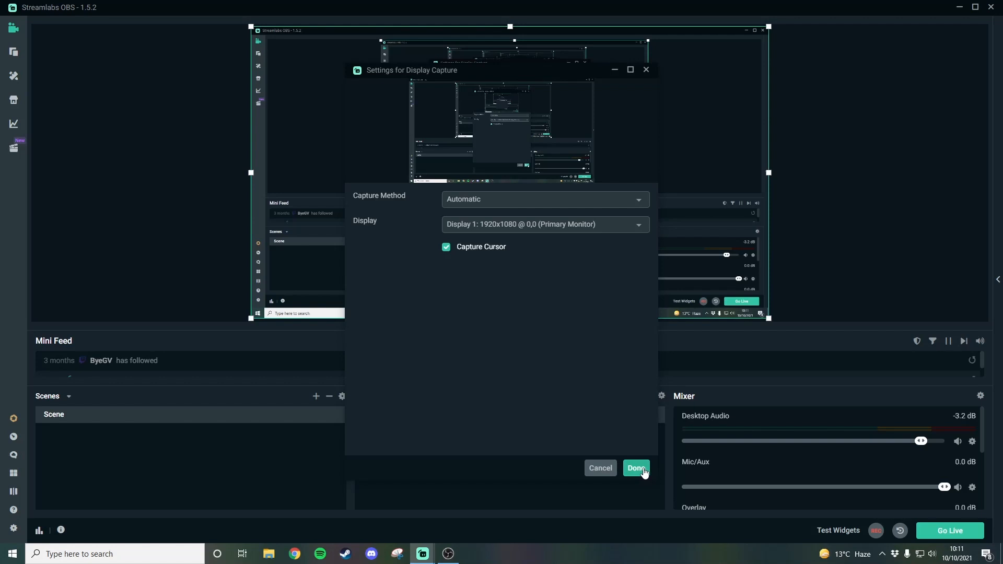
click(644, 472)
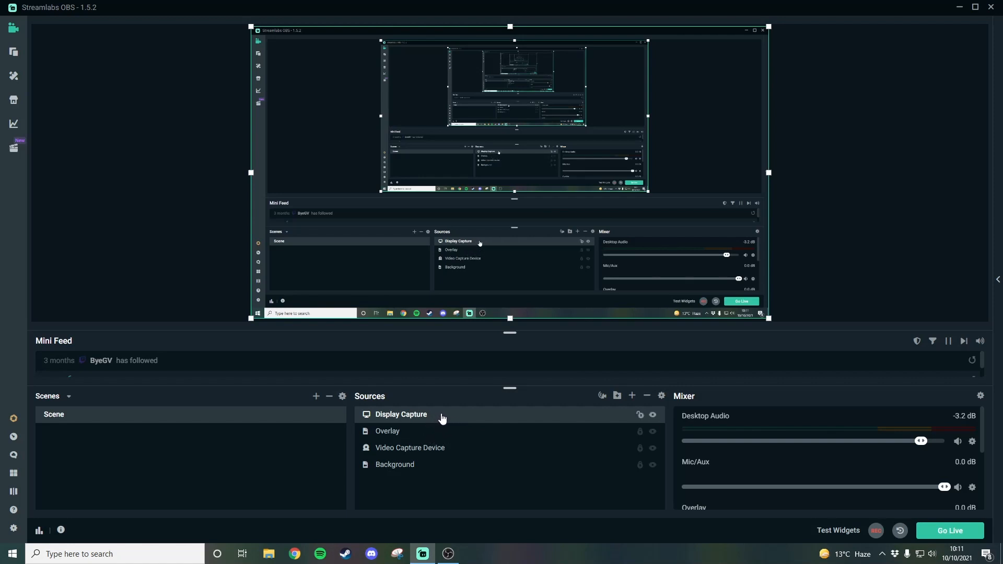
Place Display Capture beneath Overlay in the source order and scale it down to the width of the large neon frame
drag(435, 417, 431, 447)
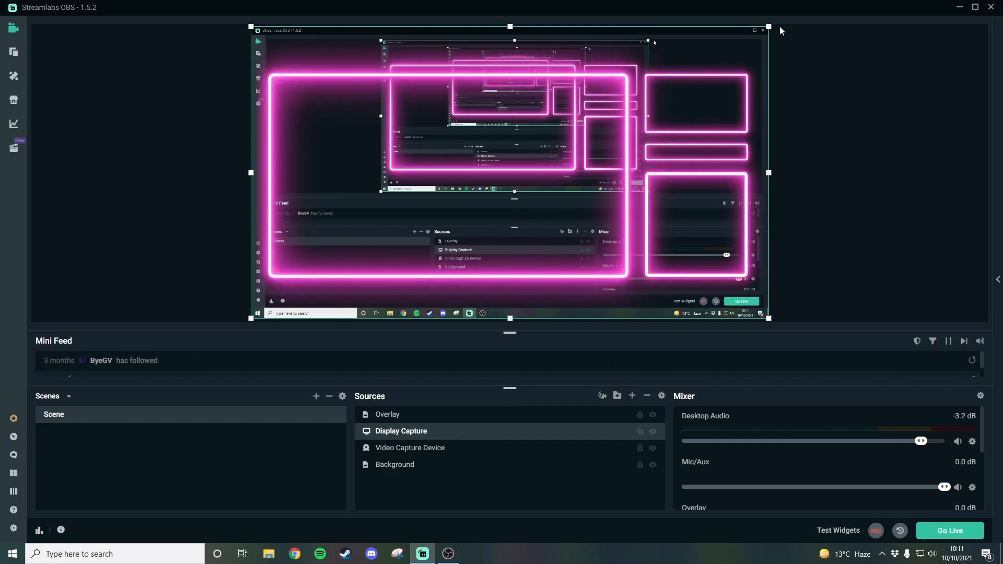
drag(768, 25, 628, 120)
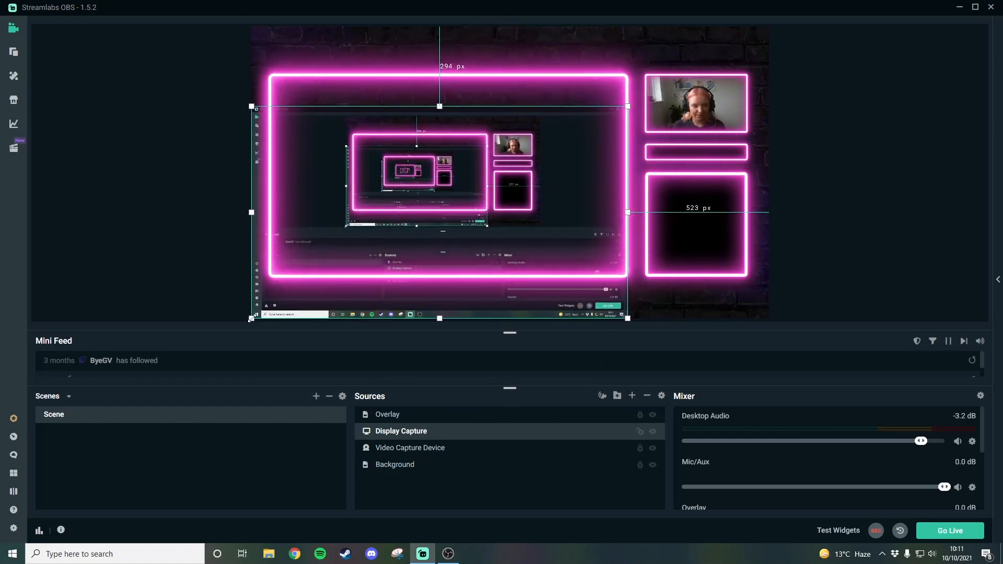
drag(251, 319, 272, 292)
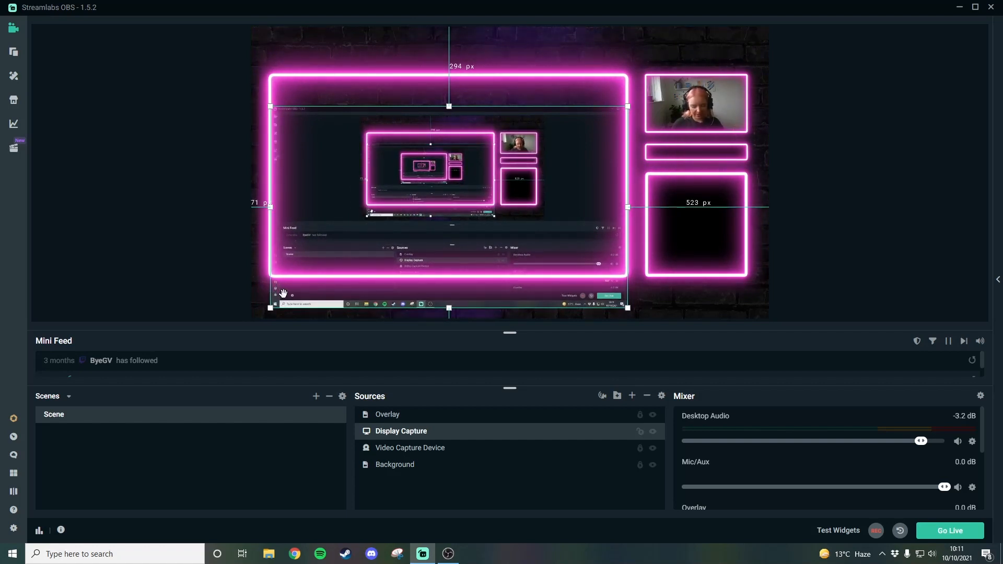
Nudge the display capture up into the large neon frame, about 179 px from the canvas's top edge, and lock it
key(Up)
key(Up)
key(Up)
key(Up)
key(Up)
key(Up)
key(Up)
key(Up)
key(Up)
key(Up)
key(Up)
key(Up)
key(Up)
key(Up)
key(Up)
key(Up)
key(Up)
key(Up)
key(Up)
key(Up)
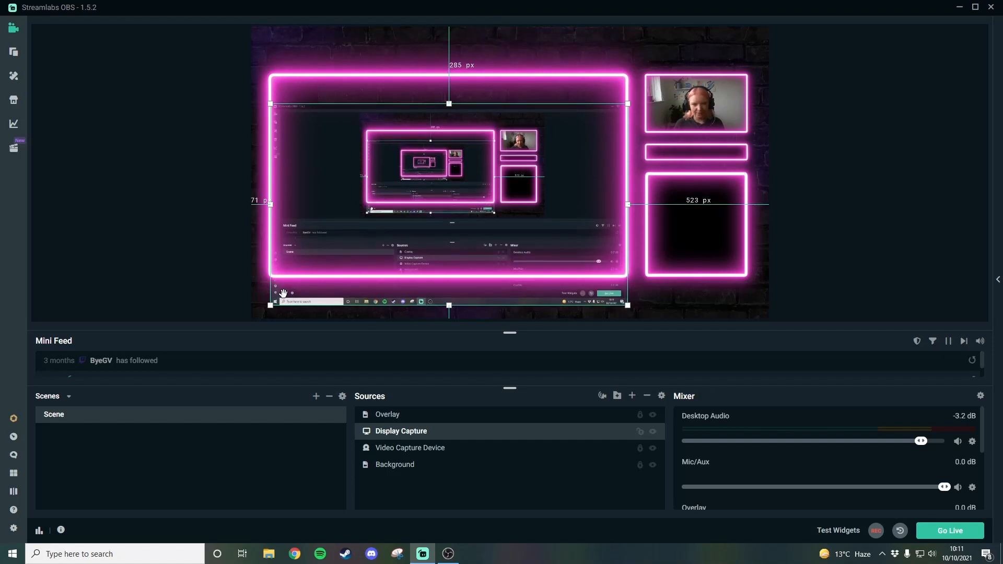
key(Up)
key(Up)
key(Up)
key(Up)
key(Up)
key(Up)
key(Up)
key(Up)
key(Up)
key(Up)
key(Up)
key(Up)
key(Up)
key(Up)
key(Up)
key(Up)
key(Up)
key(Up)
key(Up)
key(Up)
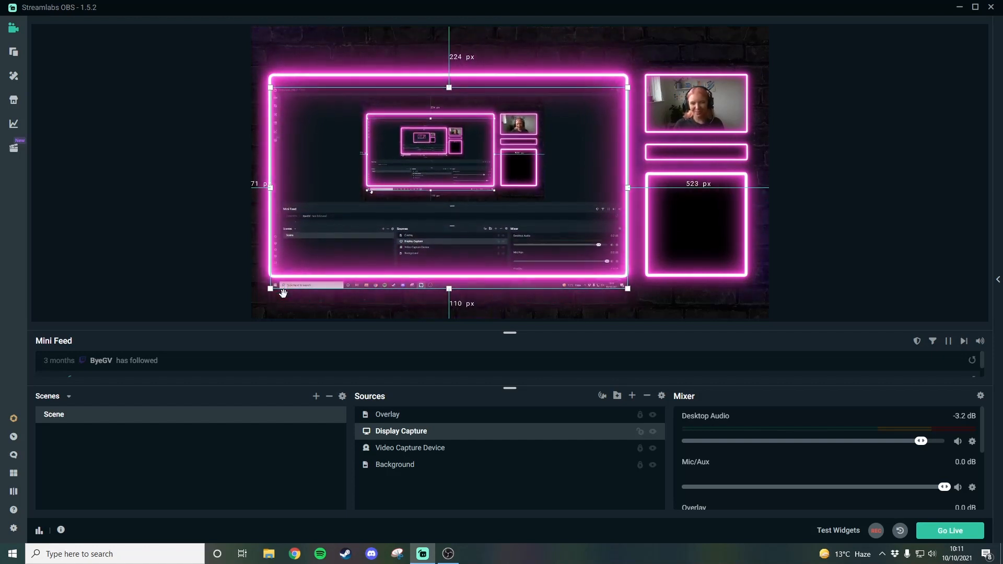
key(Up)
key(Up)
key(Up)
key(Up)
key(Up)
key(Up)
key(Up)
key(Up)
key(Up)
key(Up)
key(Up)
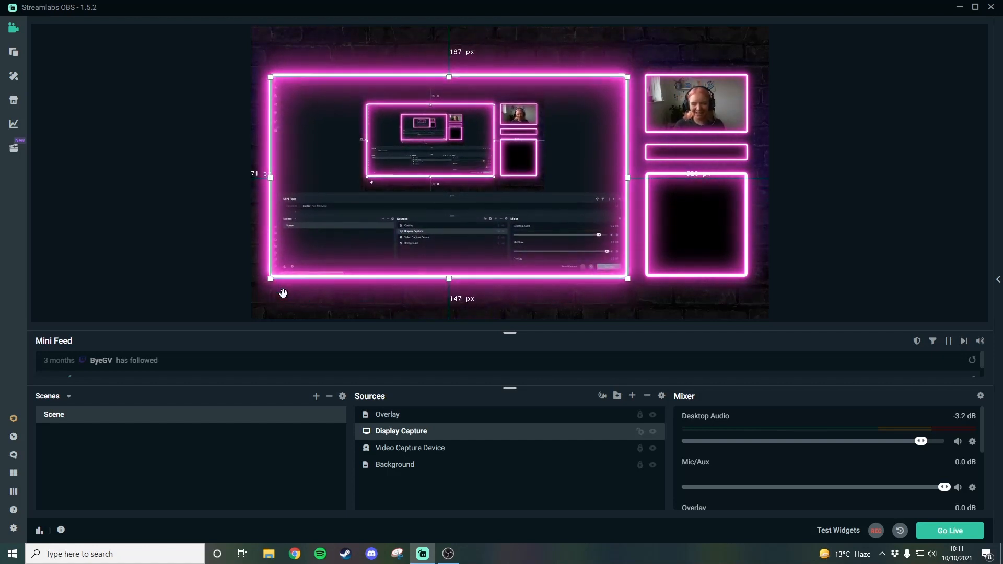
key(Up)
key(Up)
key(Up)
key(Up)
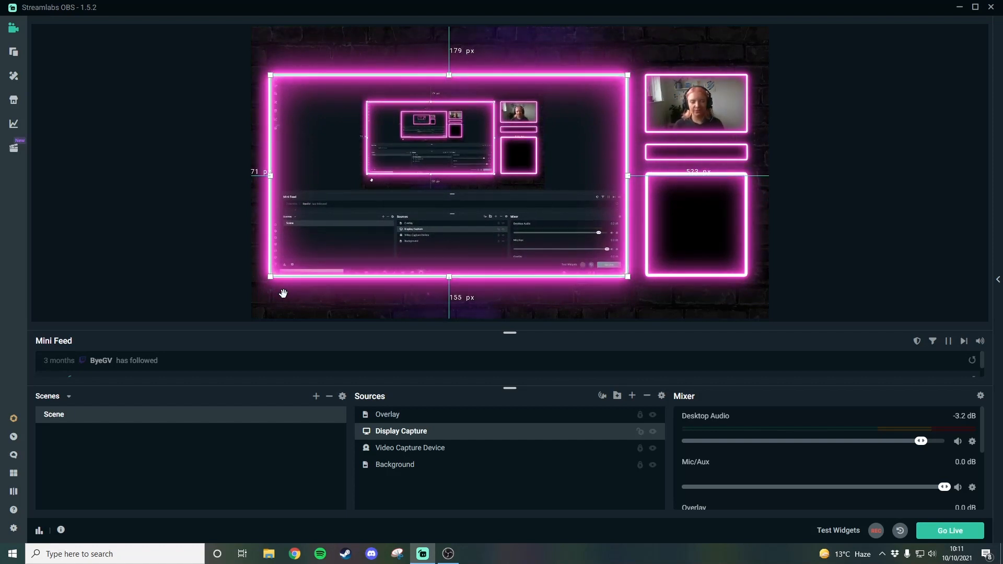
click(132, 242)
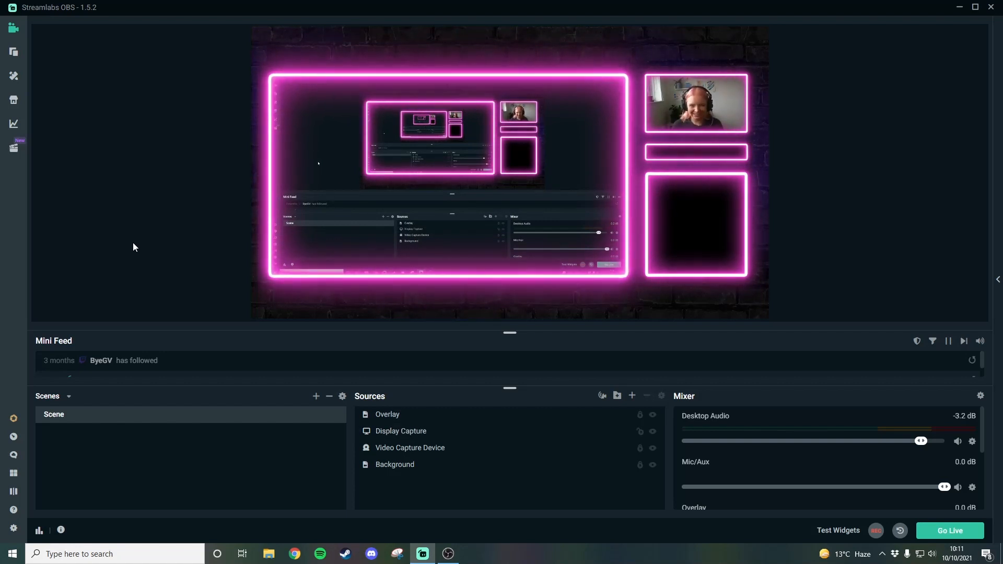
click(640, 431)
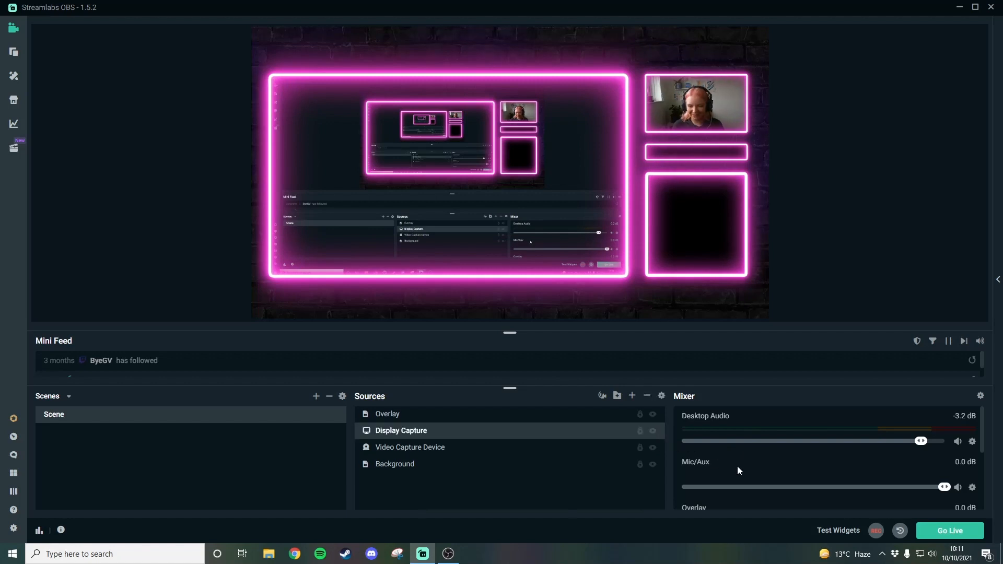
click(856, 180)
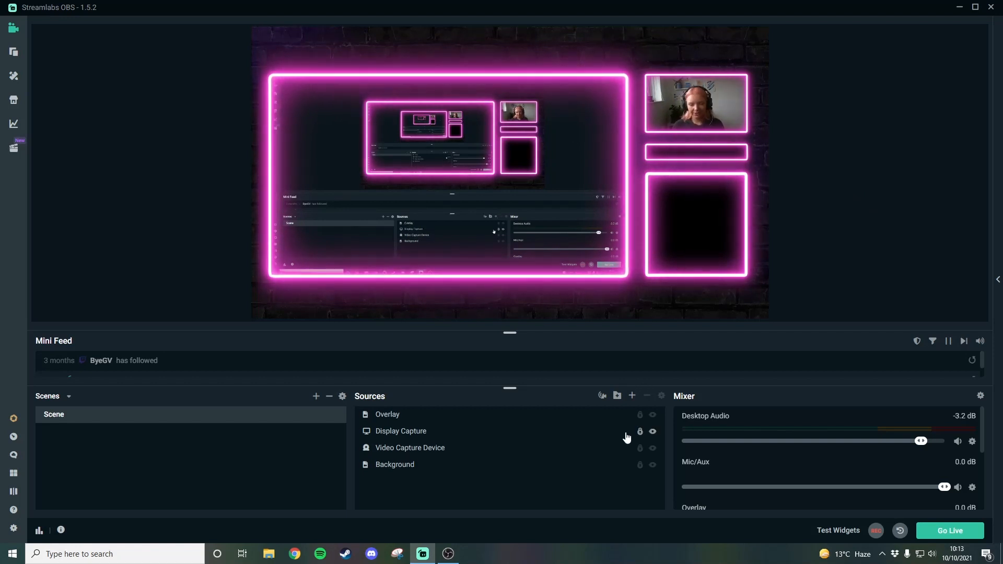
Add a Chatbox widget to the scene as a new source named Chatbox
click(632, 398)
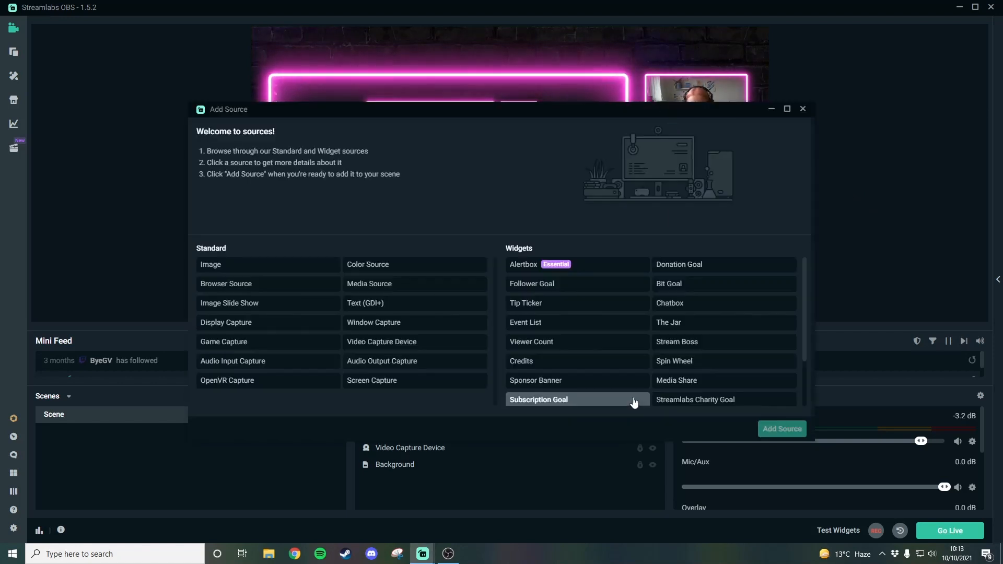
click(701, 303)
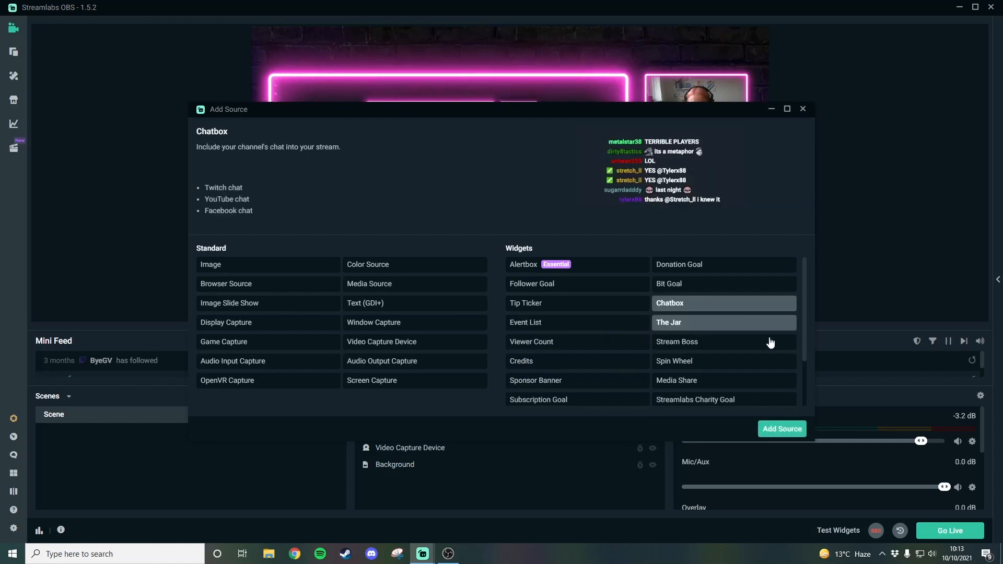
click(781, 428)
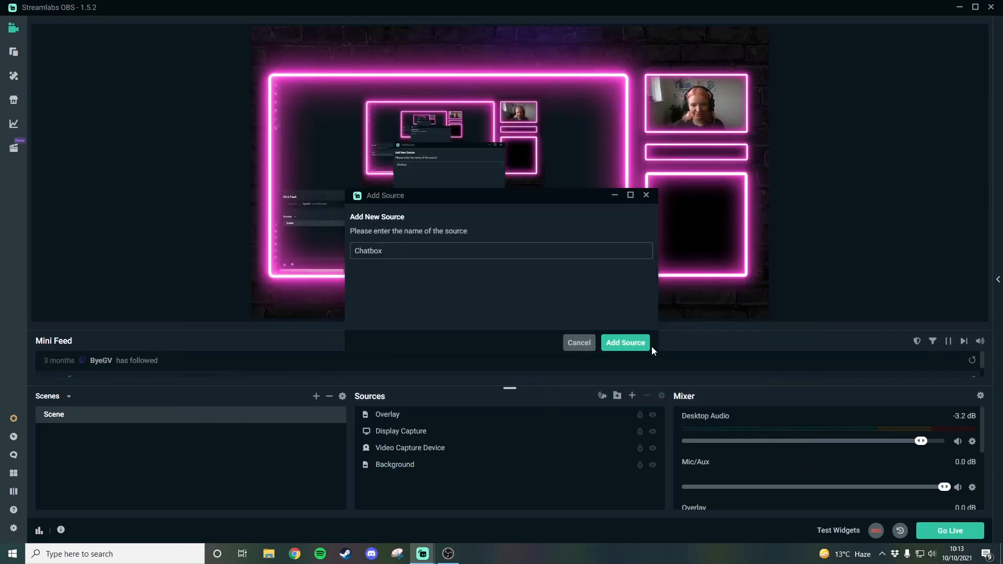
click(629, 343)
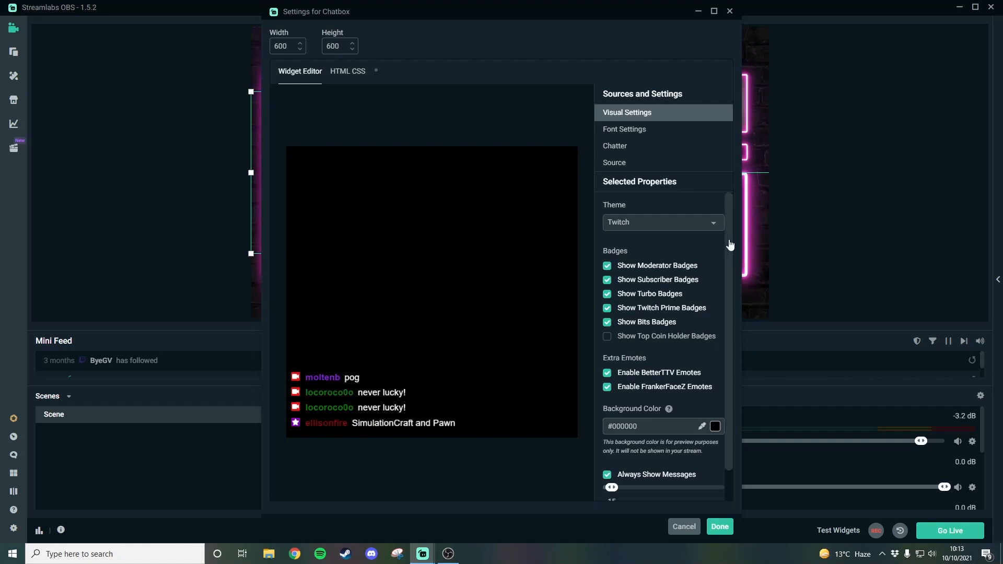
Review the Chatbox's visual settings and accept them with the Twitch theme and a 600 by 600 size
scroll(723, 301, down, 1)
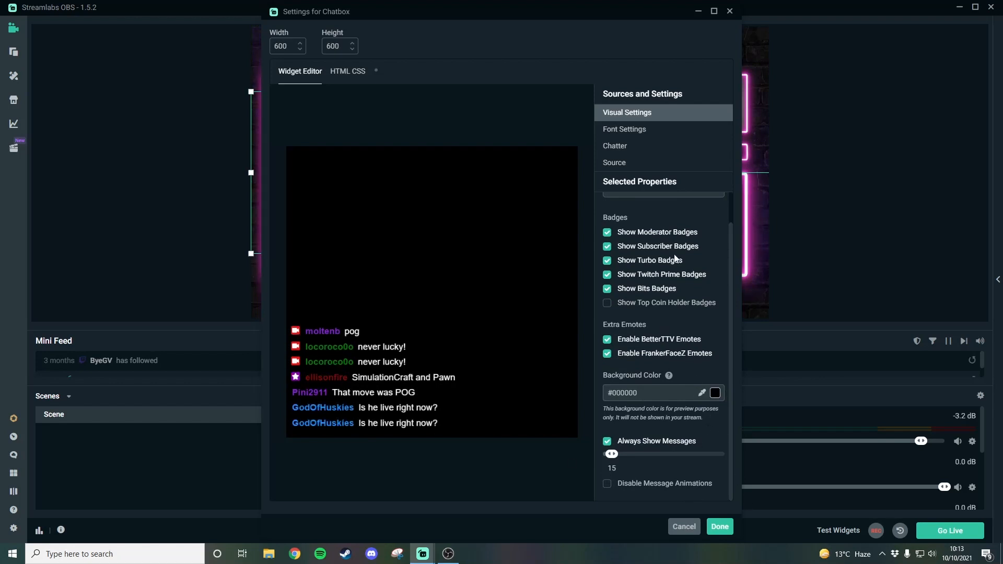
scroll(676, 258, up, 2)
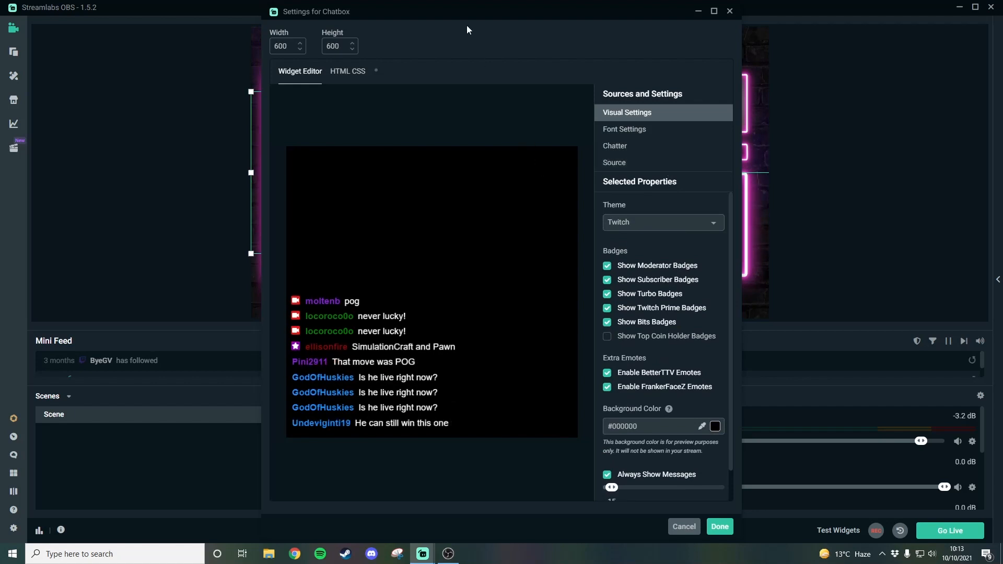
drag(447, 13, 467, 338)
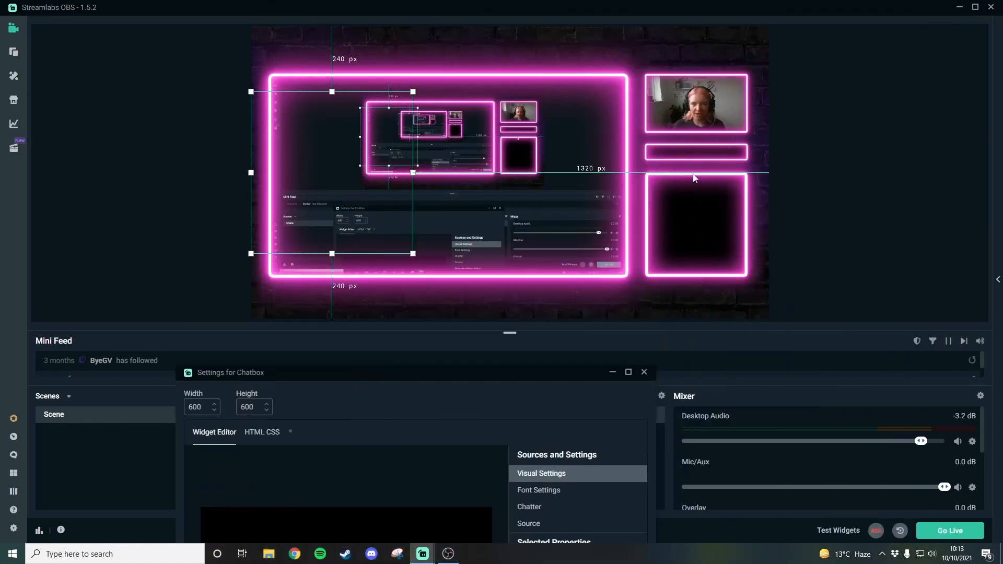
drag(525, 373, 610, 15)
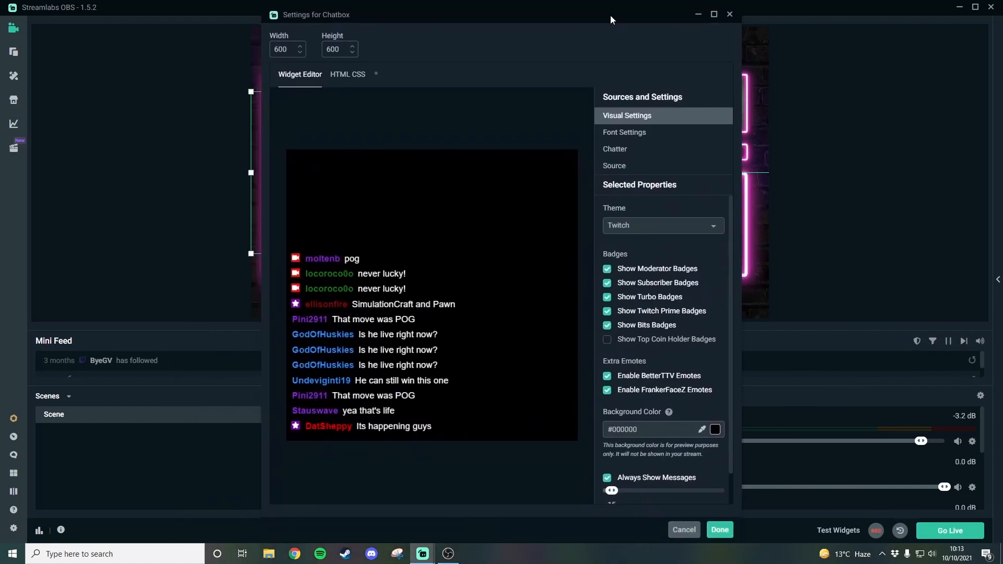
click(723, 529)
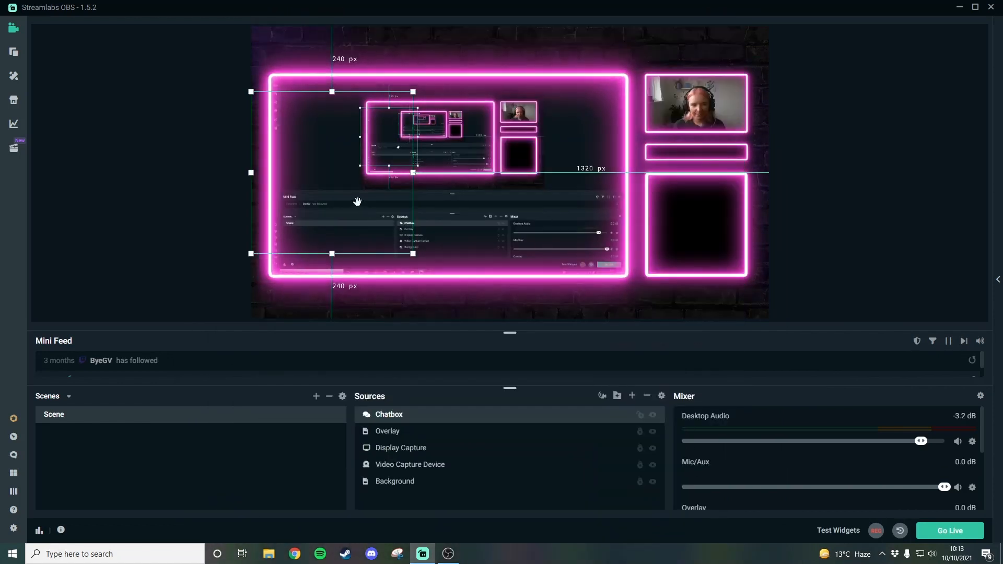
Move the chatbox over the lower small neon frame, about 83 px from the canvas's right edge, and order it beneath Overlay
drag(354, 200, 686, 222)
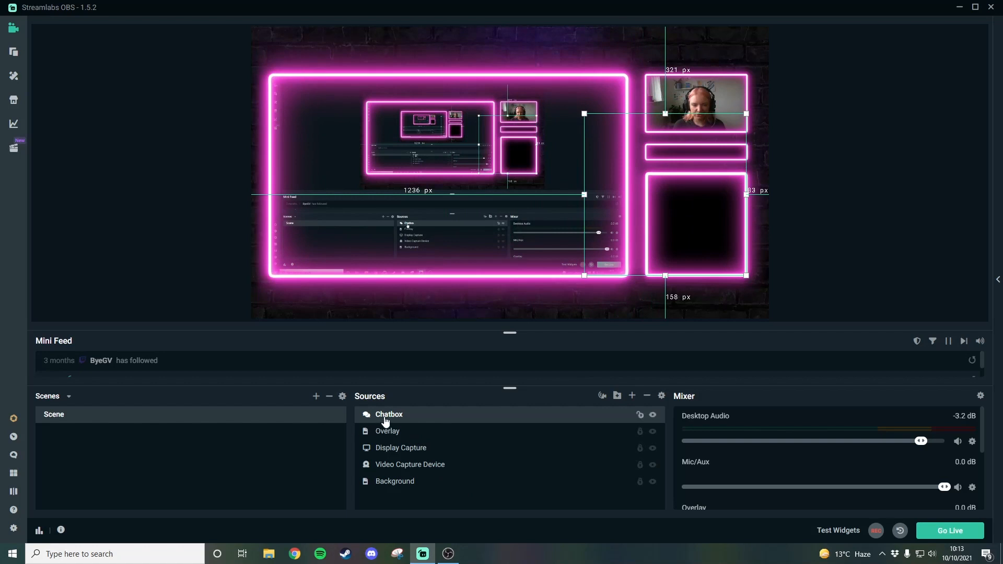
drag(385, 416, 392, 444)
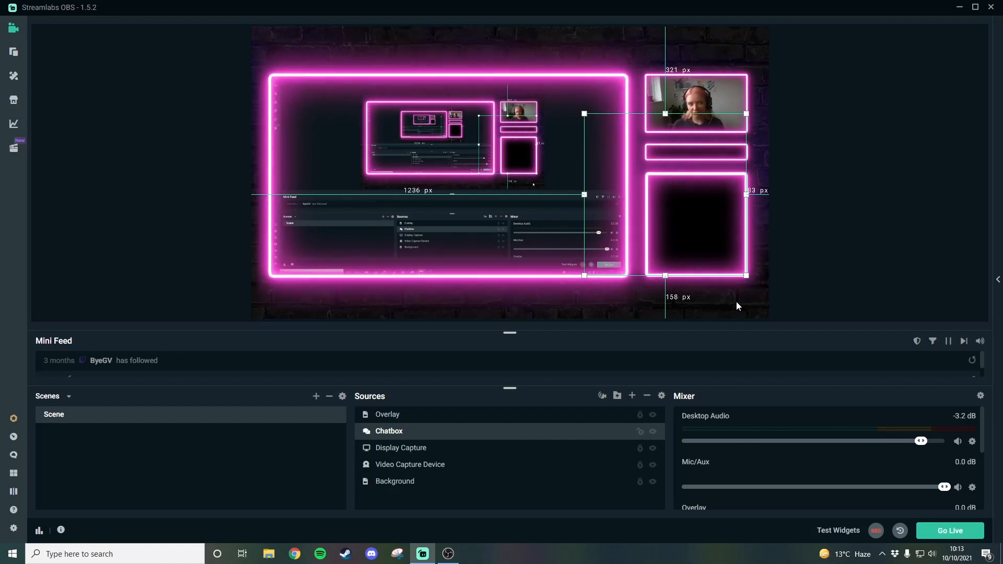
Switch to Chrome, open the Twitch channel's stream chat and dismiss the animated emotes notice
click(295, 555)
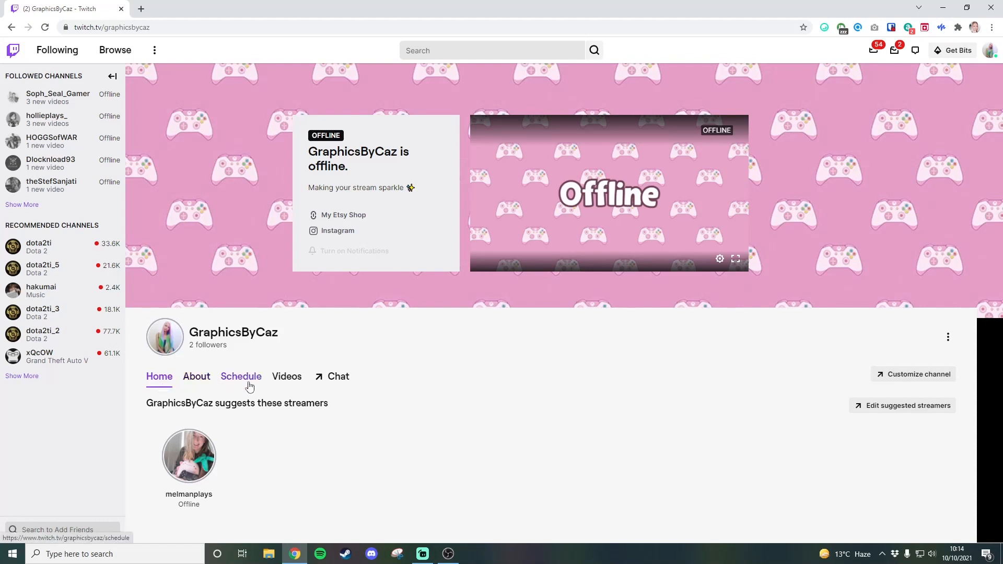
click(338, 385)
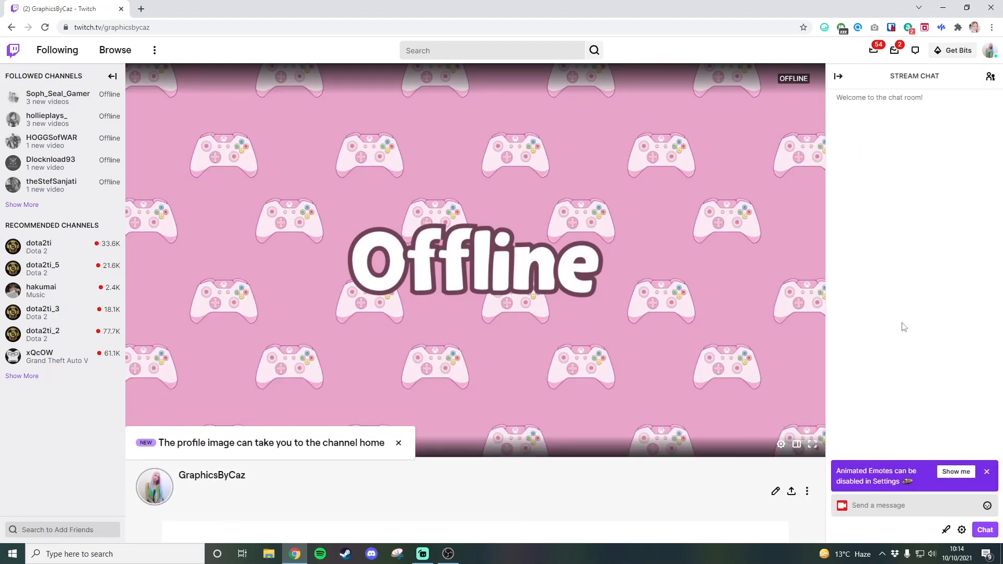
click(987, 472)
Send the test messages "test", "tesing", "hello" and "hellooooo" in the stream chat
click(886, 504)
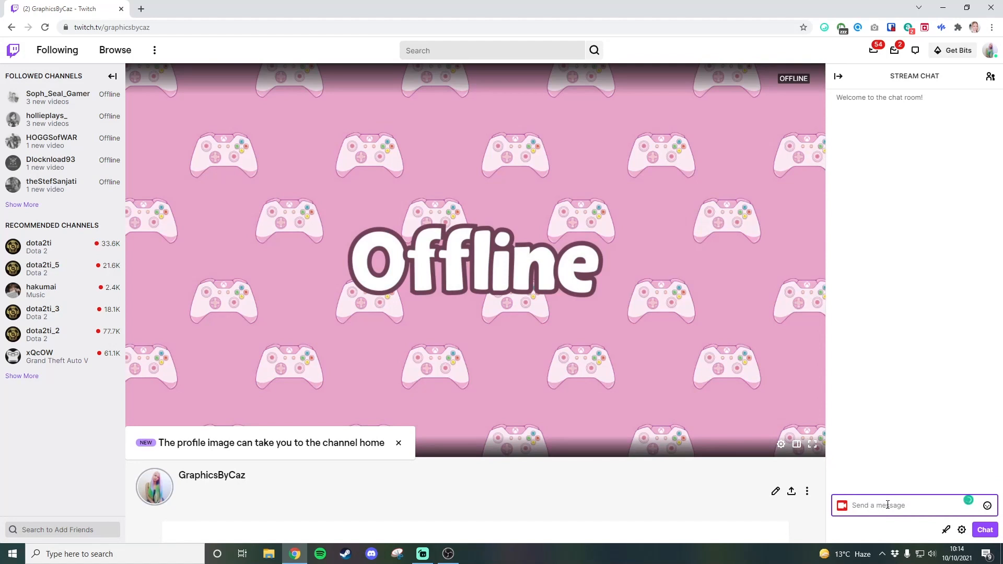
text(test)
key(Return)
text(tesing)
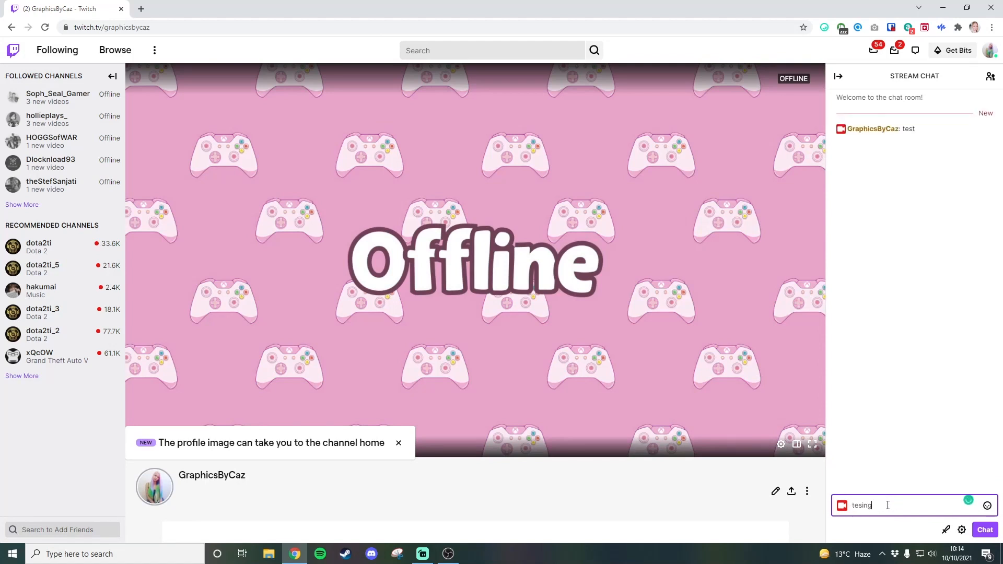
key(Return)
text(hello)
key(Return)
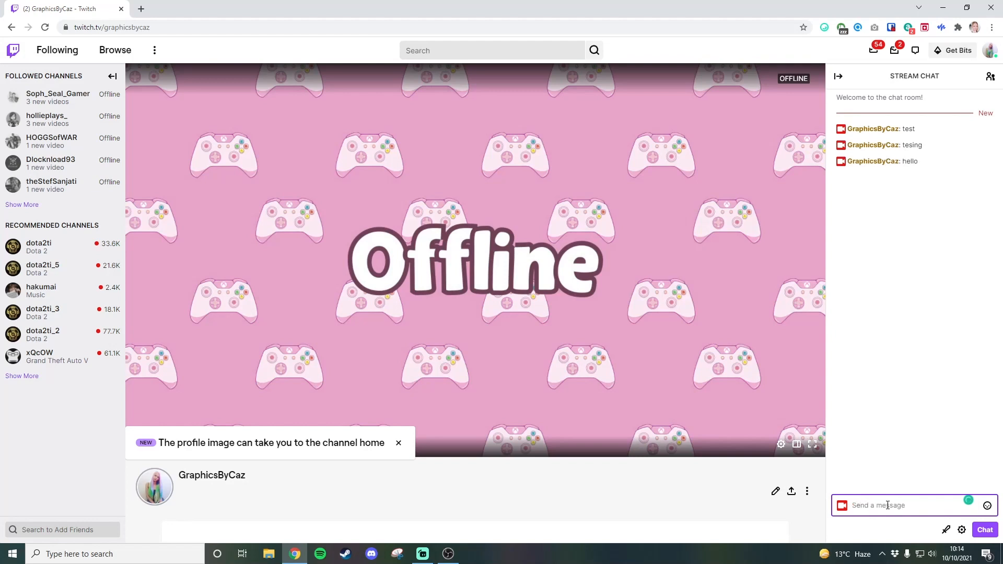
text(hellooooo)
key(Return)
Switch back to Streamlabs OBS and try to shift and resize the chatbox to fit the lower neon frame
click(422, 553)
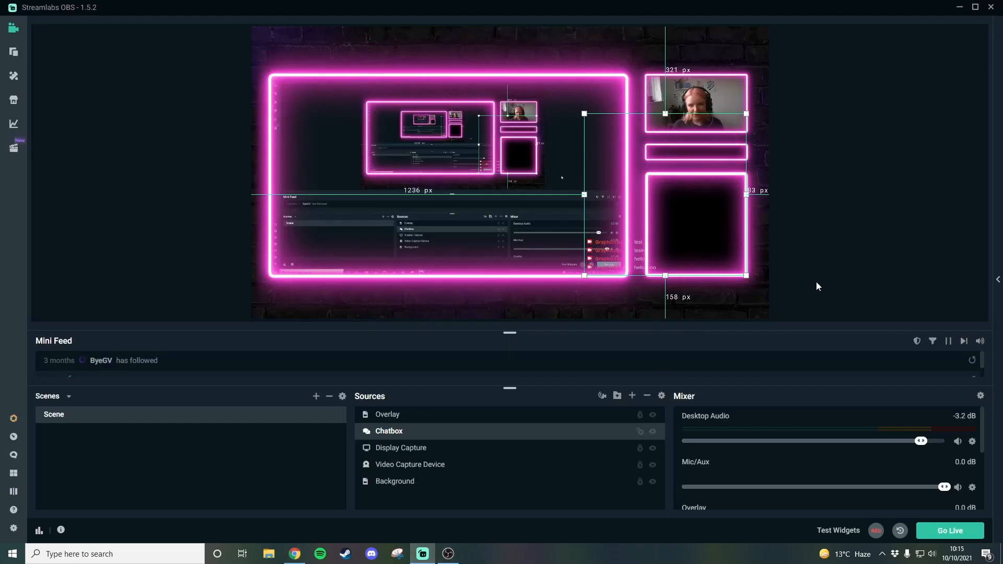
drag(635, 253, 676, 266)
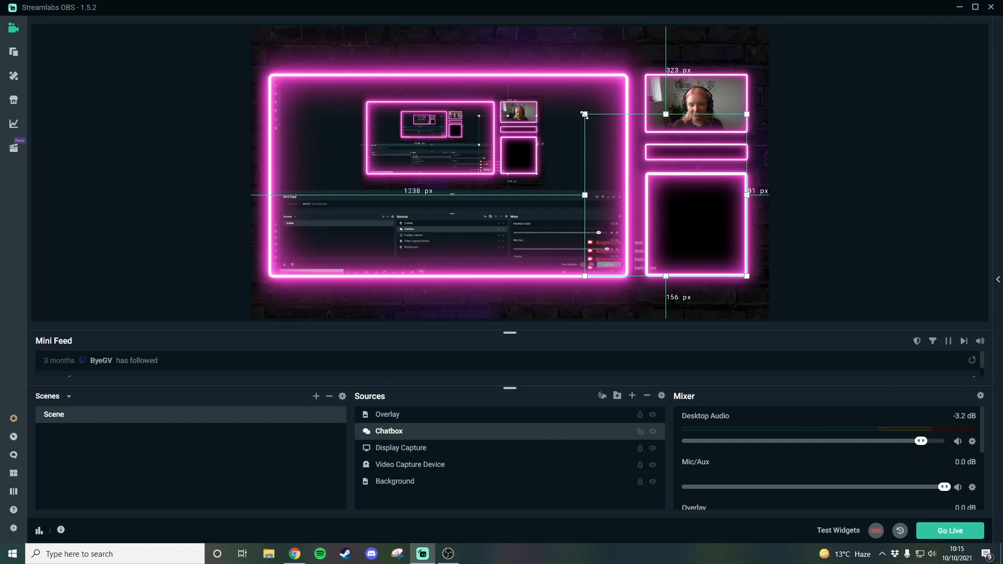
drag(584, 115, 655, 175)
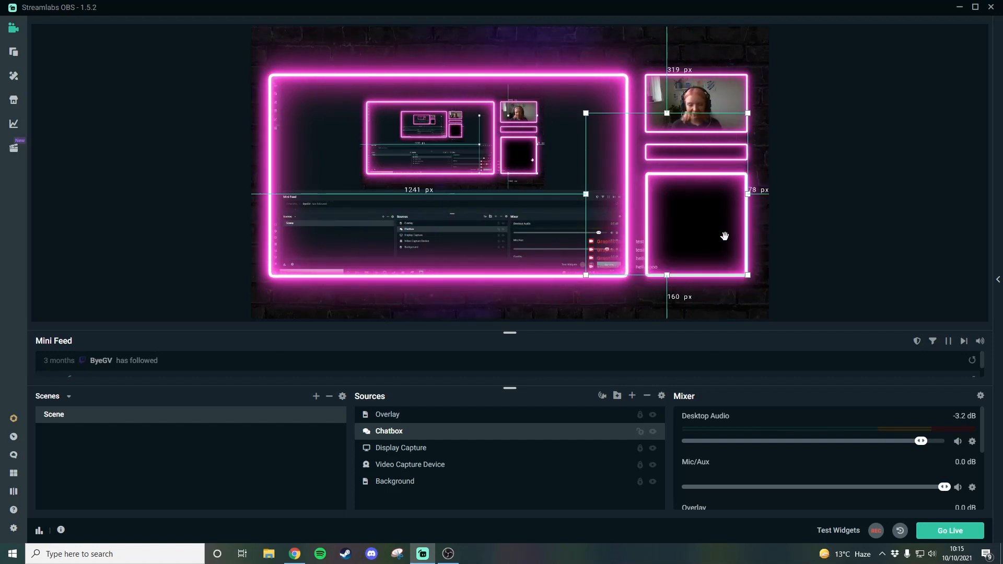
mouse_move(698, 230)
mouse_down()
mouse_move(543, 225)
mouse_move(747, 238)
mouse_move(697, 235)
mouse_up()
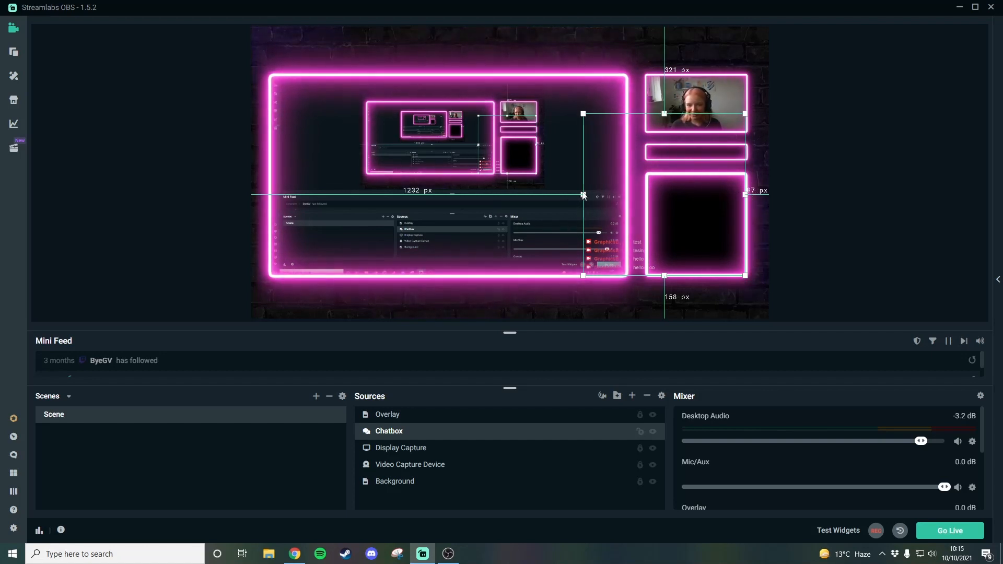
mouse_move(583, 196)
mouse_down()
mouse_move(612, 193)
mouse_move(583, 194)
mouse_up()
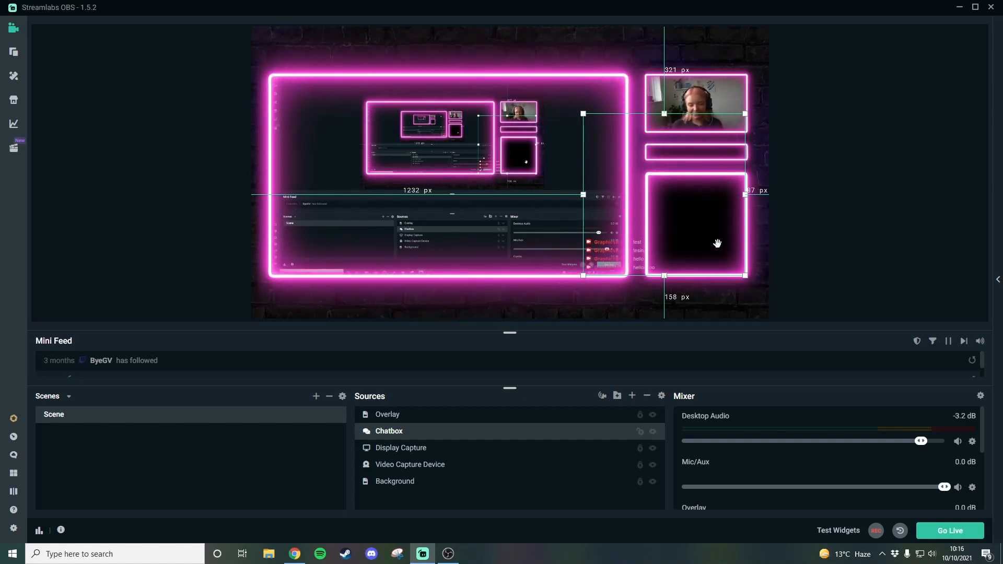
Set the Chatbox's width to 350 and move it over the lower neon frame, about 93 px from the canvas's right edge
double_click(432, 437)
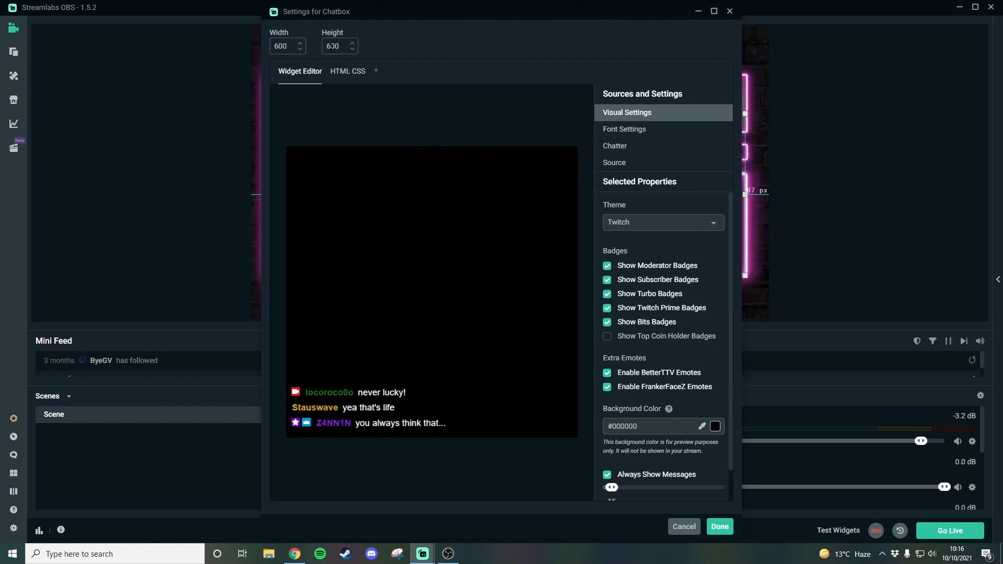
drag(441, 10, 261, 17)
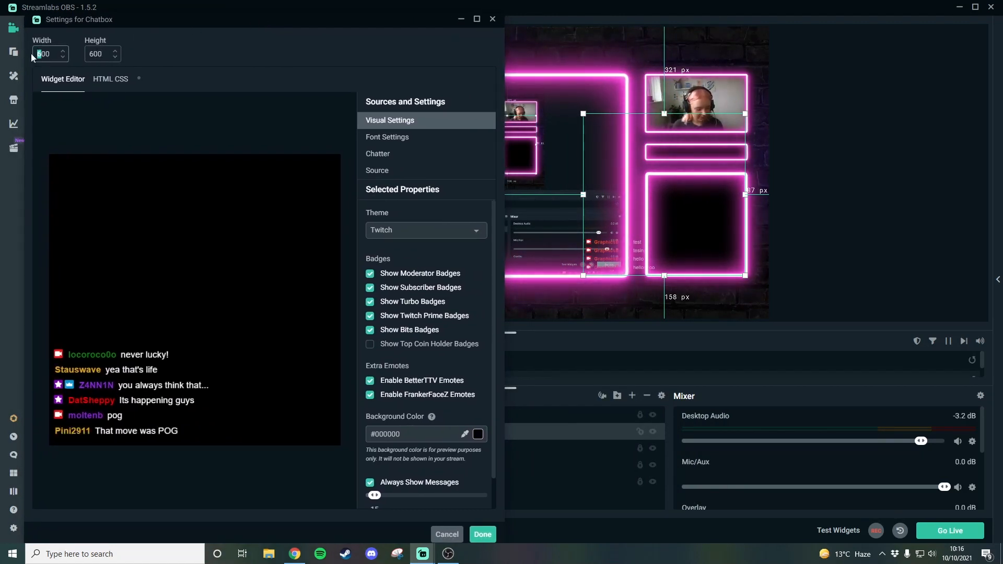
text(3)
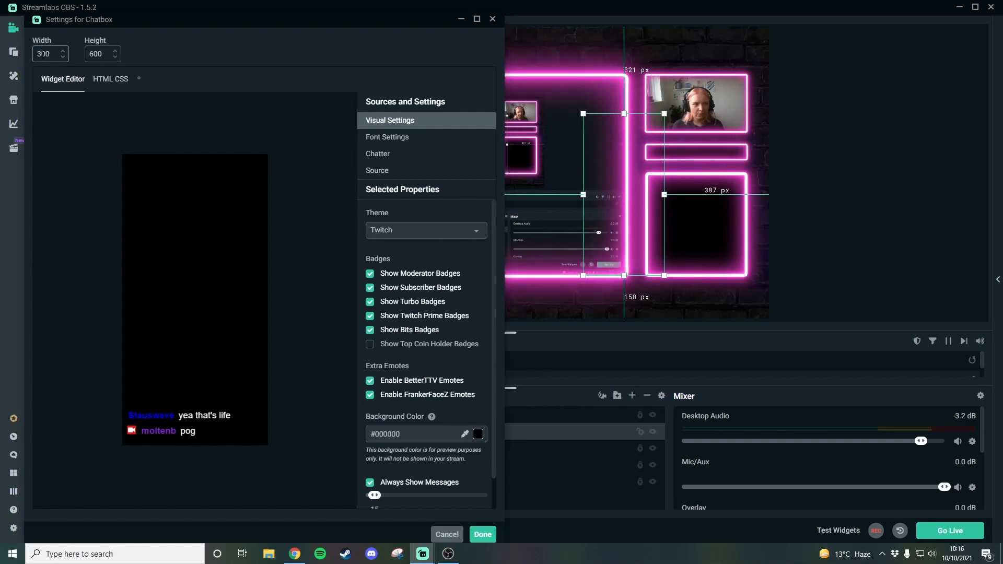
drag(46, 54, 43, 54)
text(5)
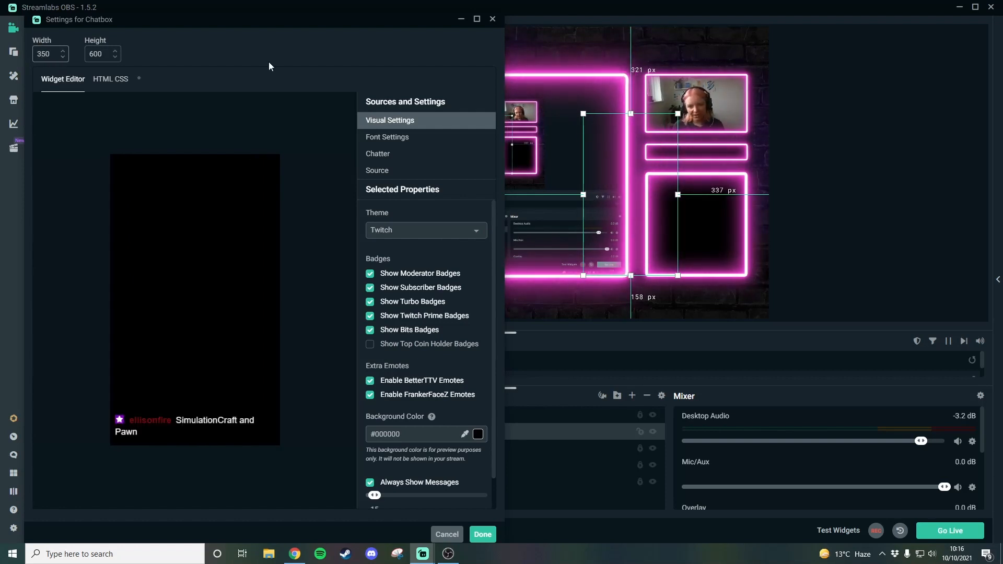
click(483, 538)
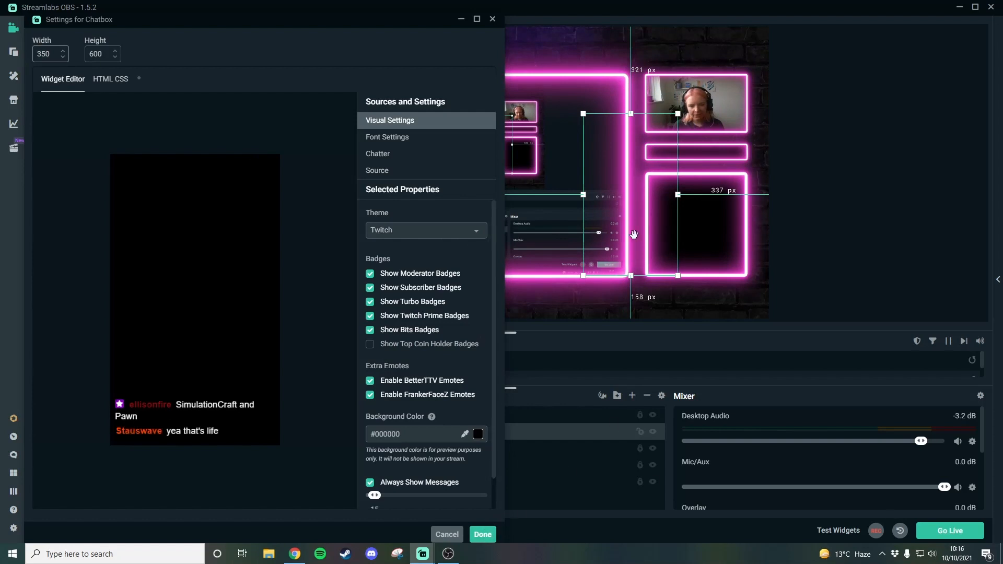
drag(634, 235, 700, 235)
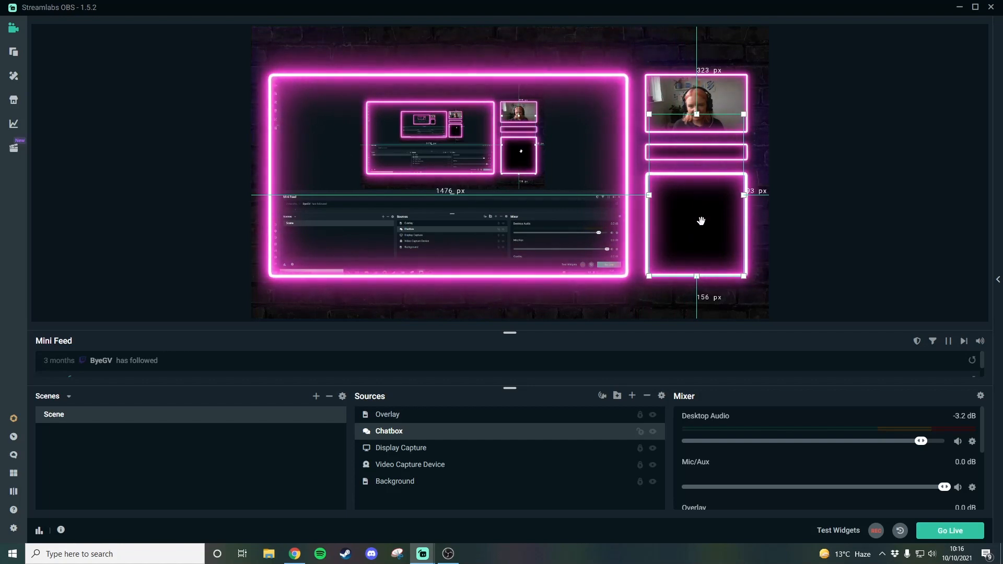
Set the Chatbox's height to 300 and move it down onto the lower neon frame
mouse_move(424, 558)
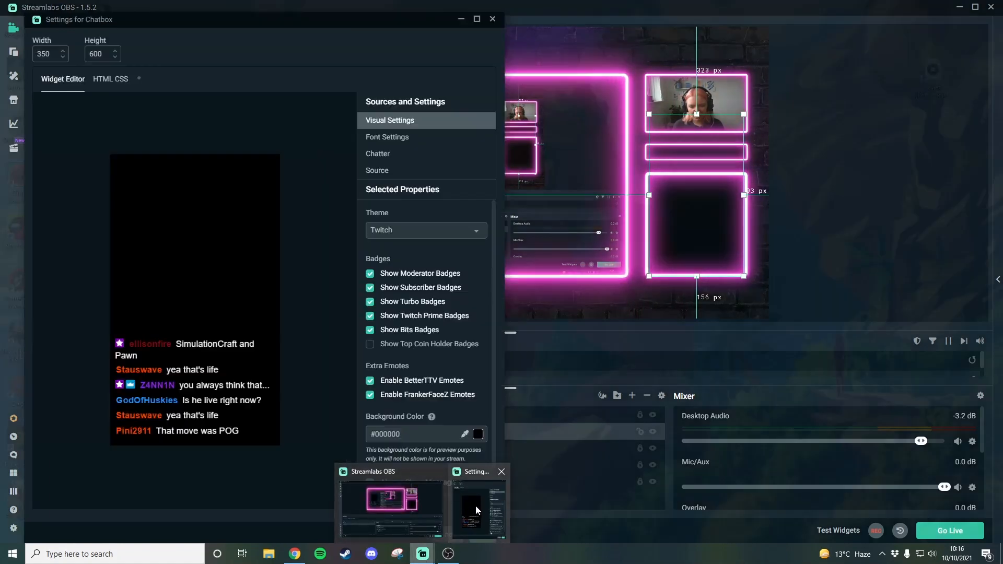
click(475, 506)
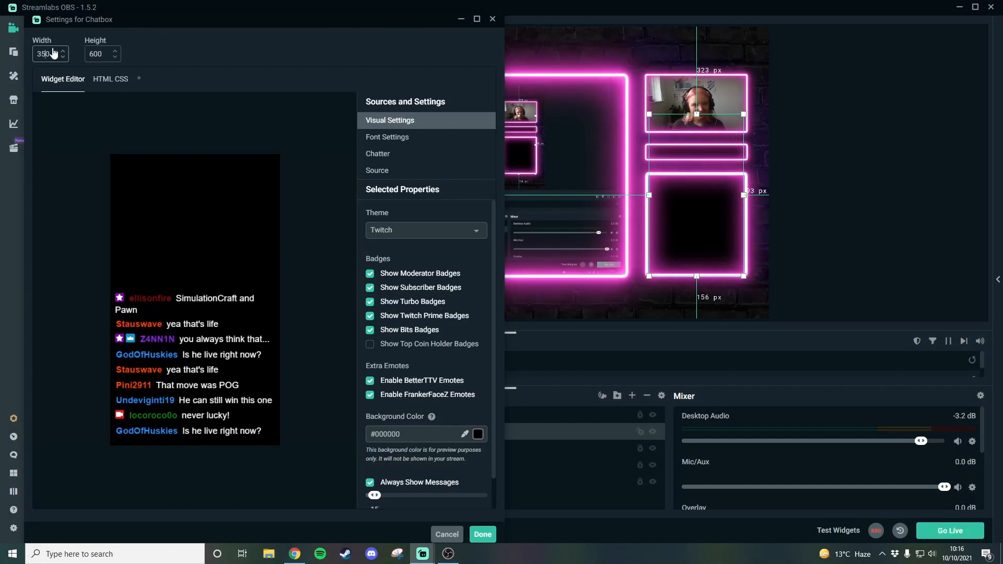
click(91, 54)
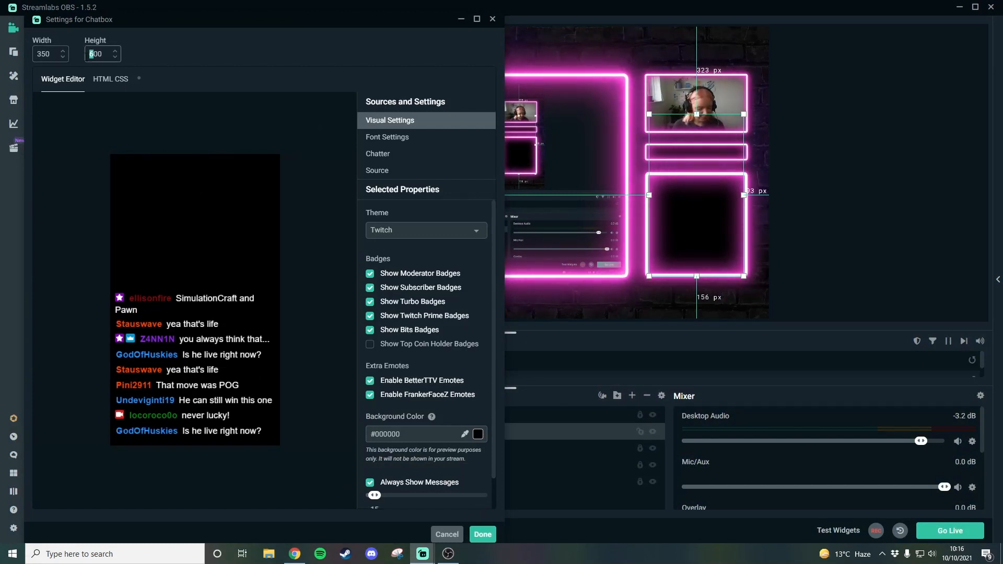
text(3)
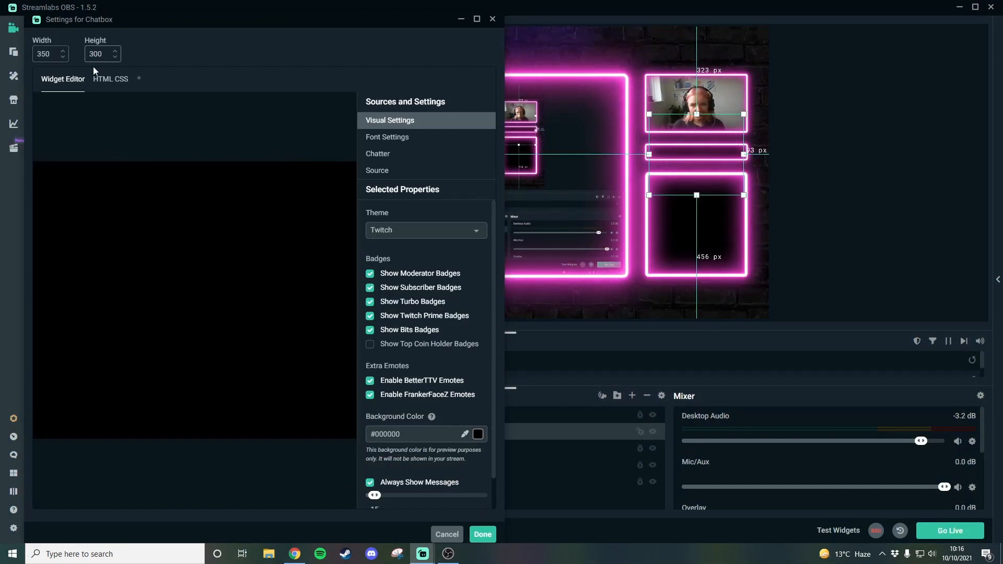
click(702, 157)
drag(702, 157, 702, 234)
Set the Chatbox's height to 400 and move it up, about 157 px above the canvas's bottom edge
mouse_move(428, 556)
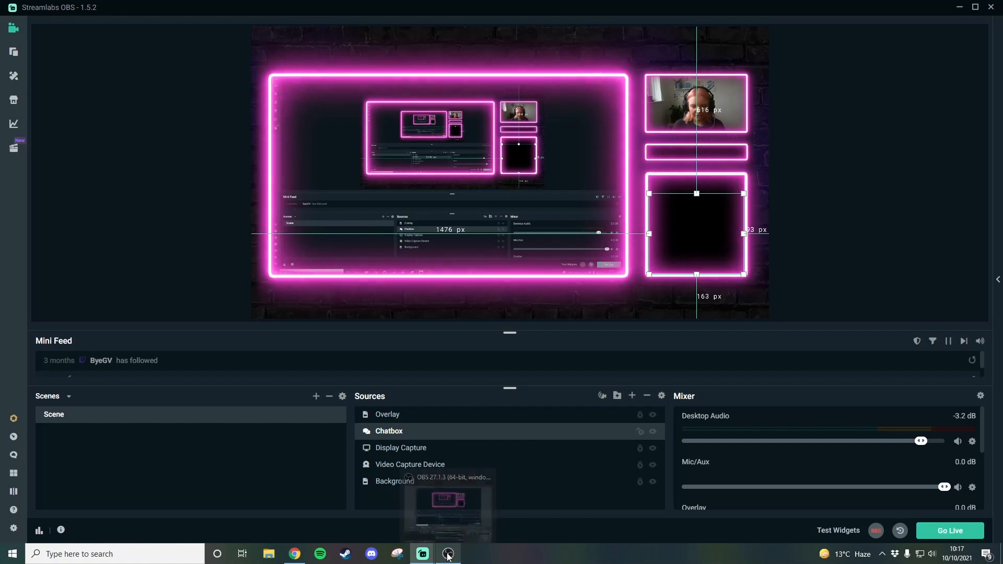
click(472, 496)
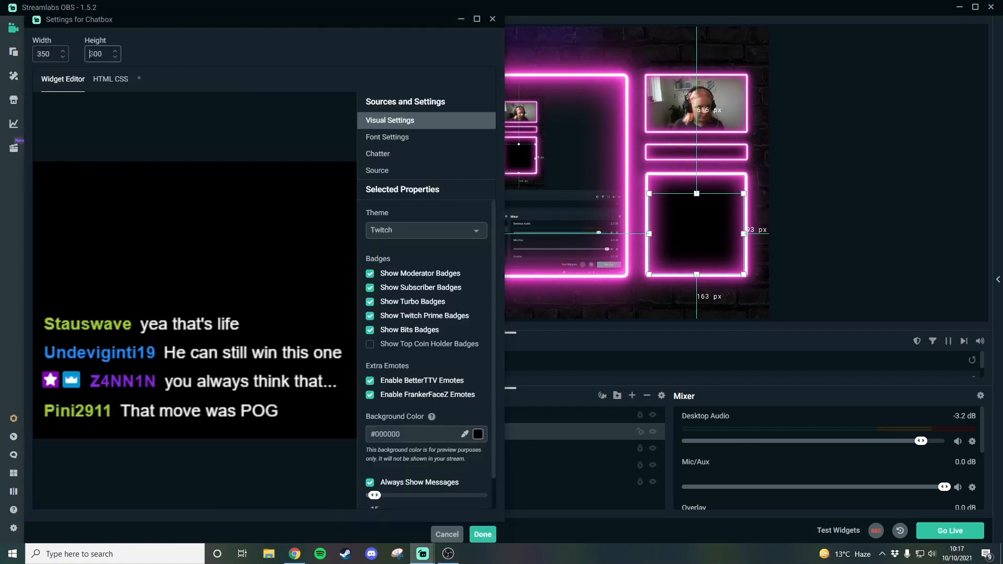
text(4)
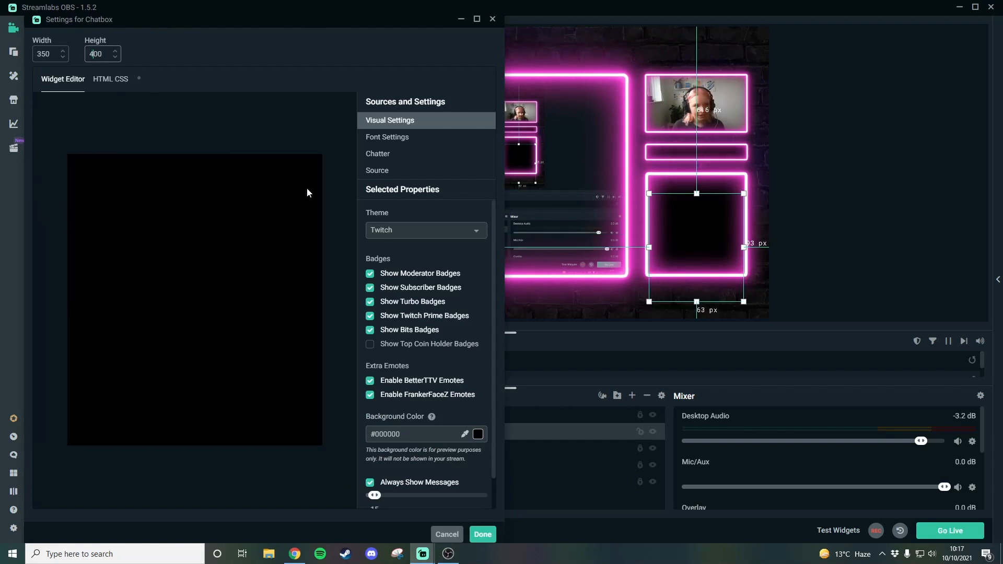
drag(715, 213, 700, 197)
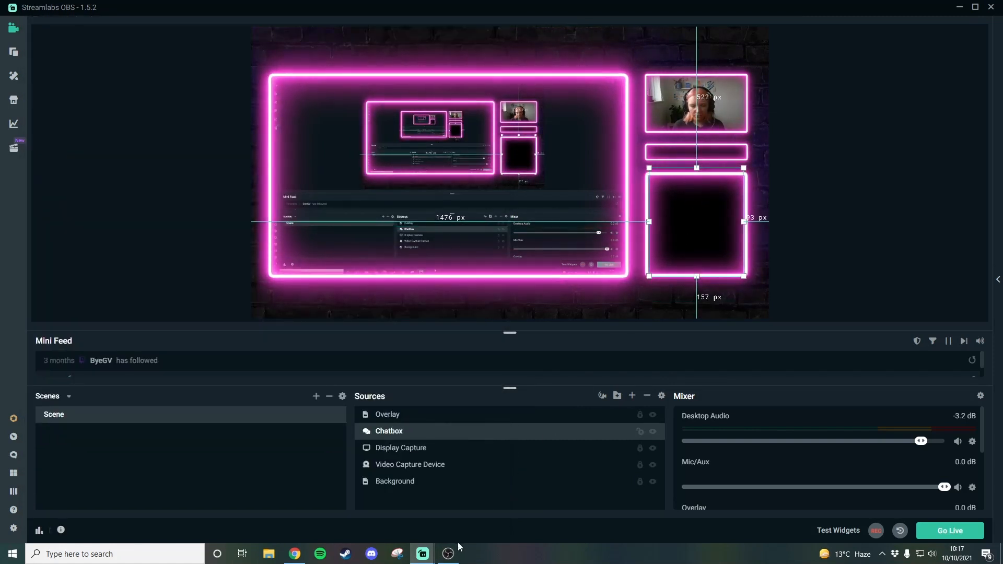
Set the Chatbox's height to 380 and align it with the lower neon frame, about 158 px above the canvas's bottom edge
mouse_move(424, 553)
click(458, 513)
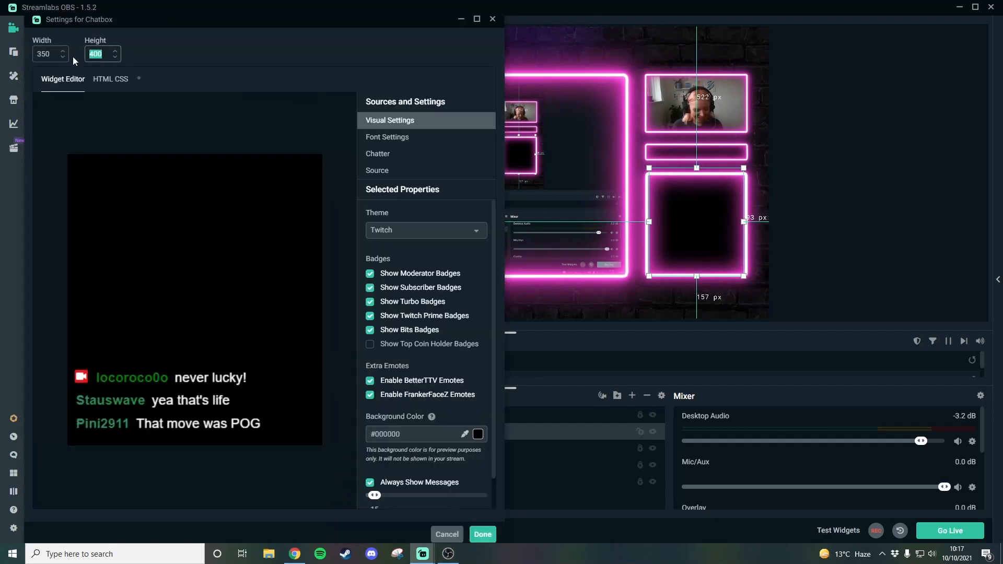
text(380)
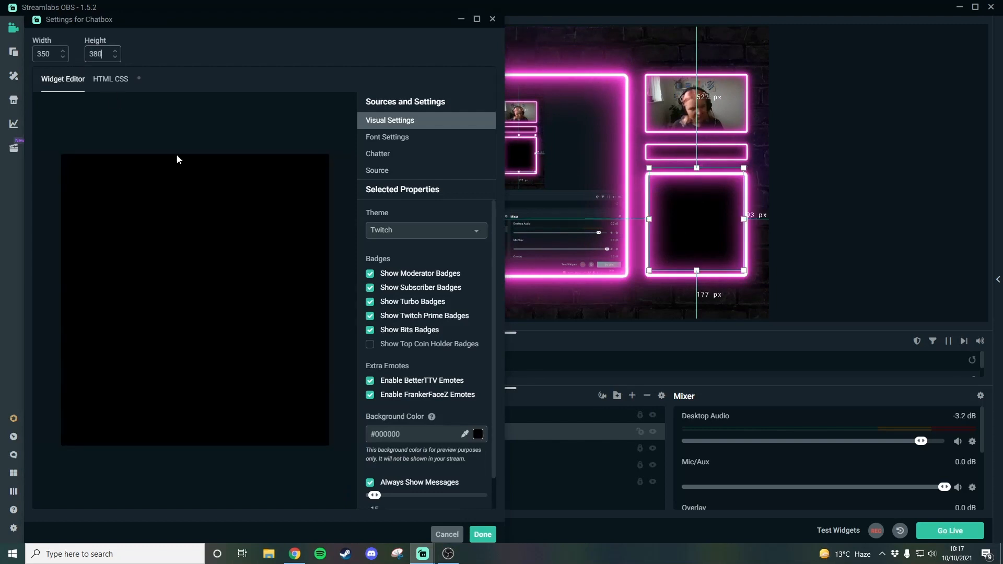
drag(692, 198, 692, 204)
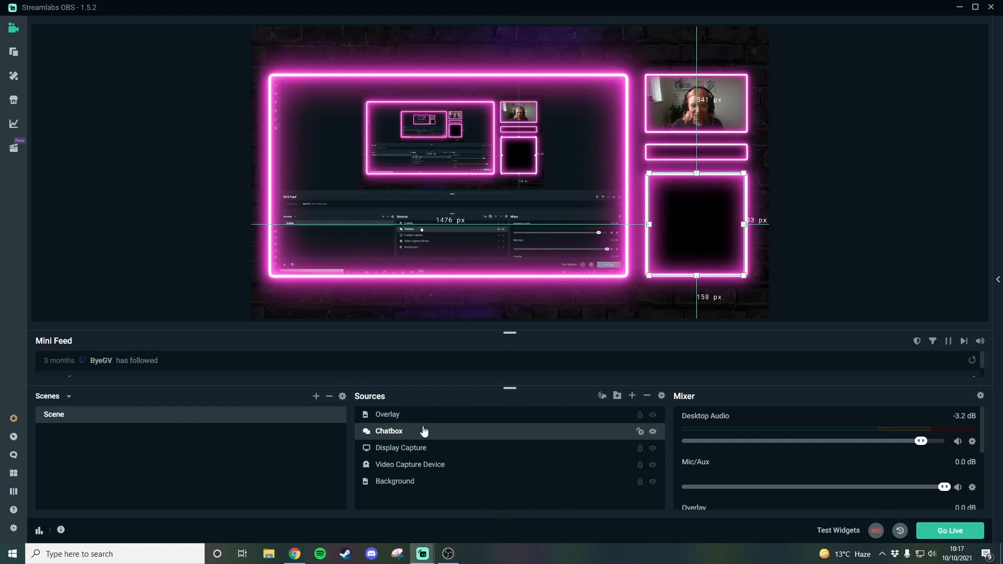
Lock the Chatbox source and accept its settings
click(640, 432)
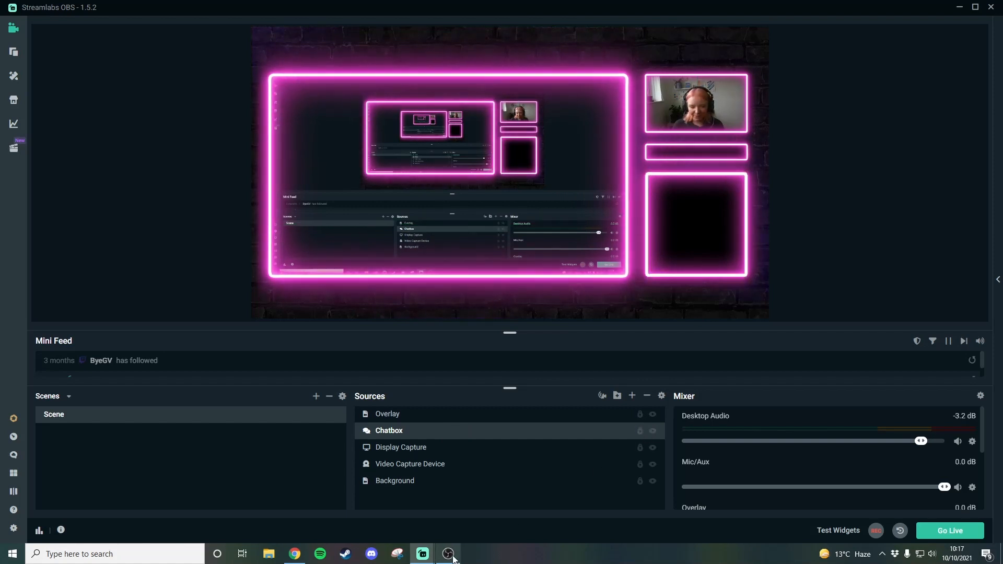
mouse_move(423, 552)
click(470, 513)
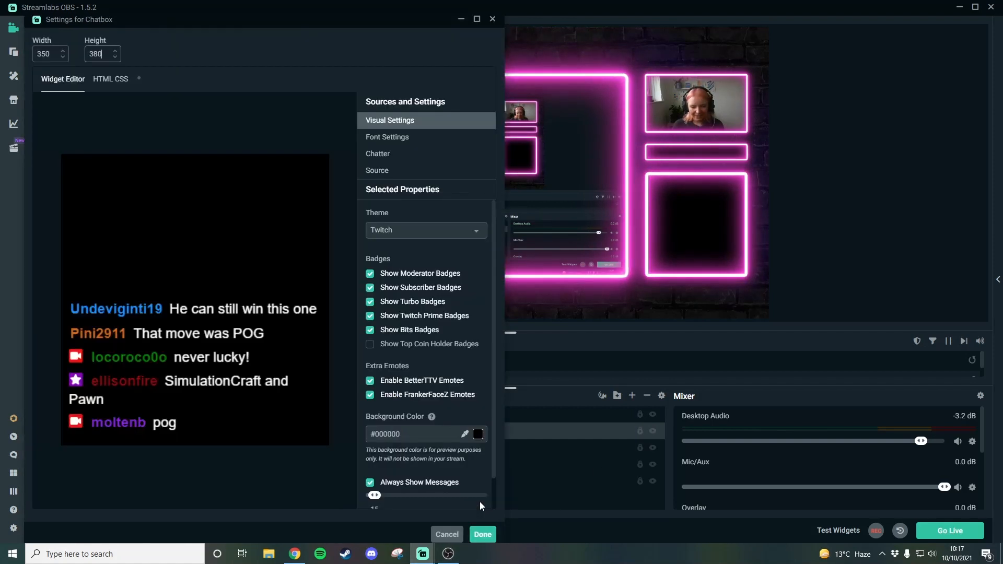
click(483, 534)
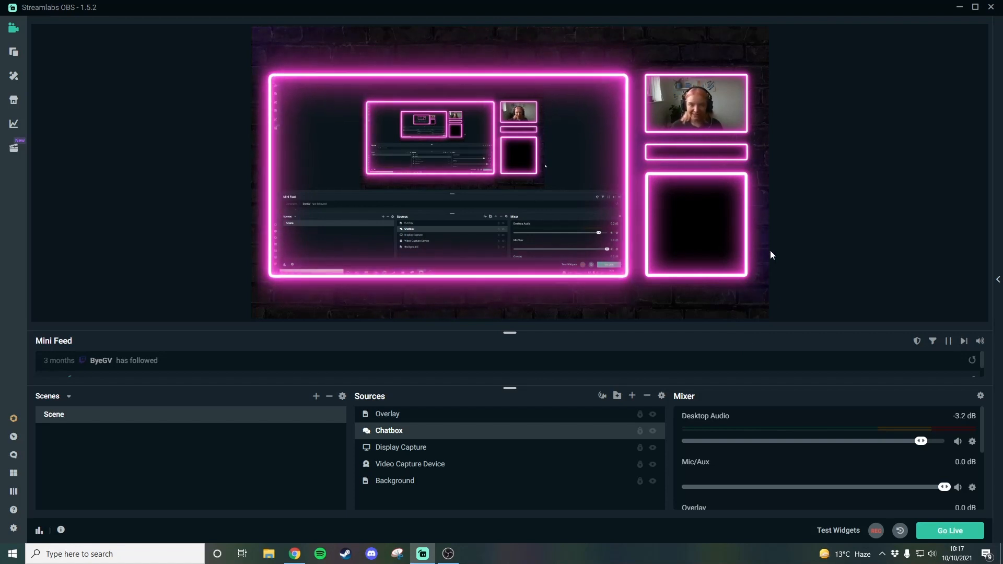
Switch to Chrome, send "uhdhusdhufr", "rg", "rg", "gett", "ehrtgyhjre", "rg", "wf" and "fe" in the stream chat, and return to Streamlabs OBS
click(295, 554)
text(uhdhusdhufr)
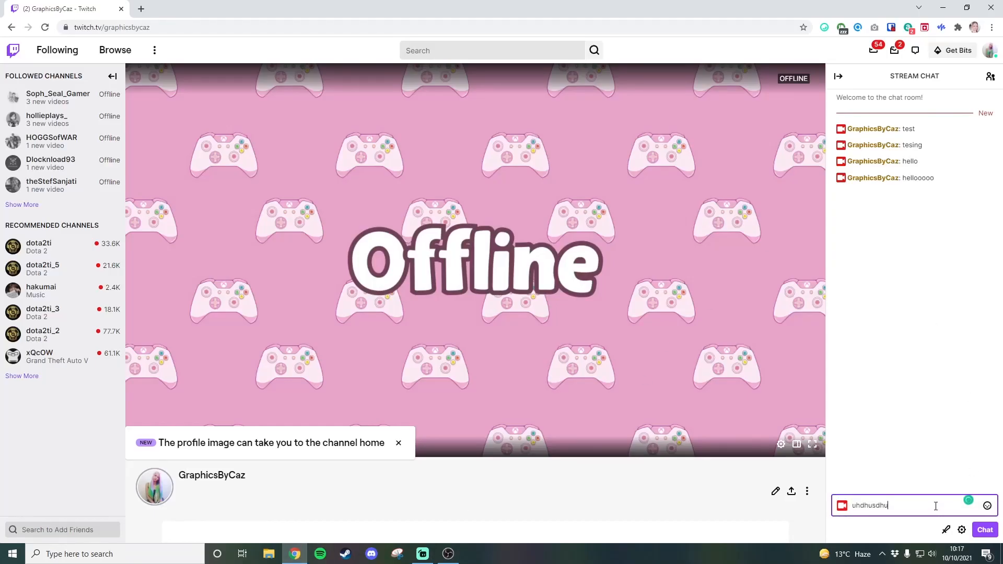
key(Return)
text(rg)
key(Return)
text(rg)
key(Return)
text(gett)
key(Return)
text(re)
key(Return)
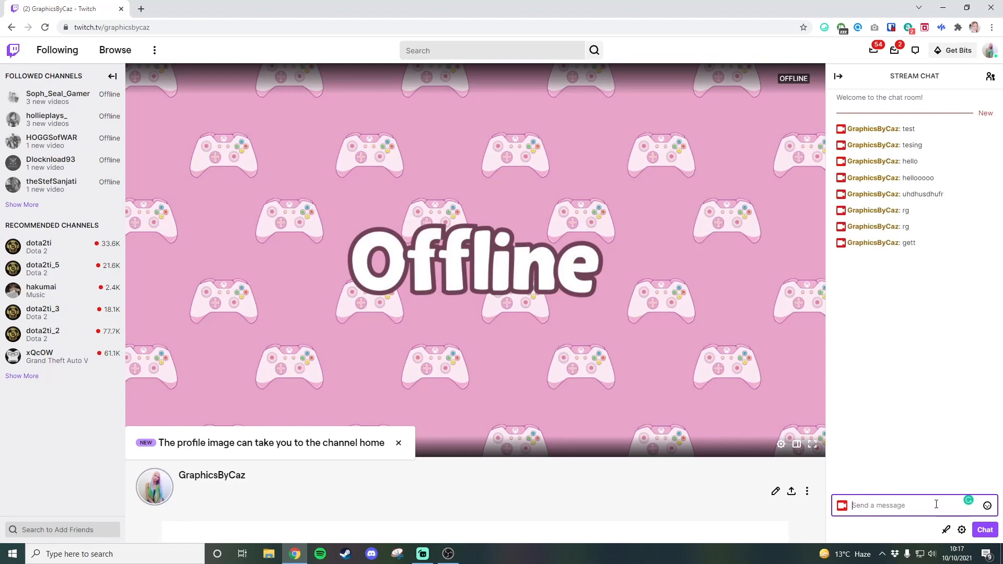
text(rg)
key(Return)
text(wf)
key(Return)
text(fe)
key(Return)
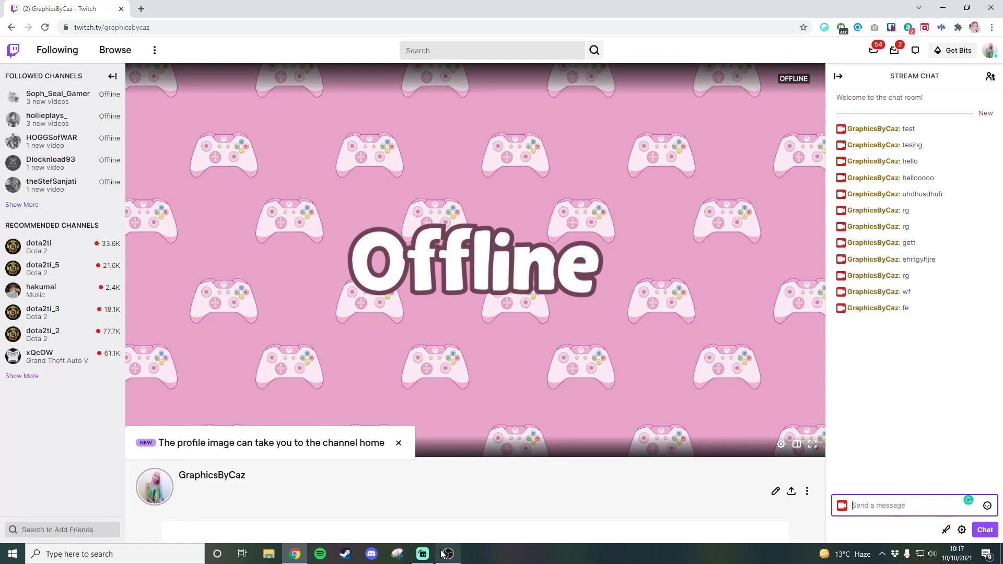
click(421, 516)
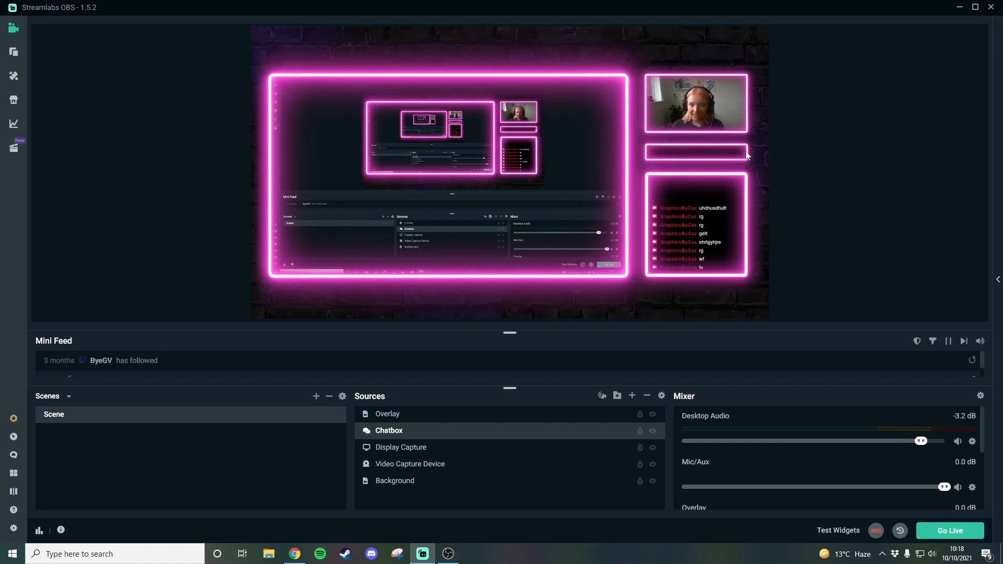
Add a Stream Label widget source to the scene, keeping the name "Stream Label"
click(632, 396)
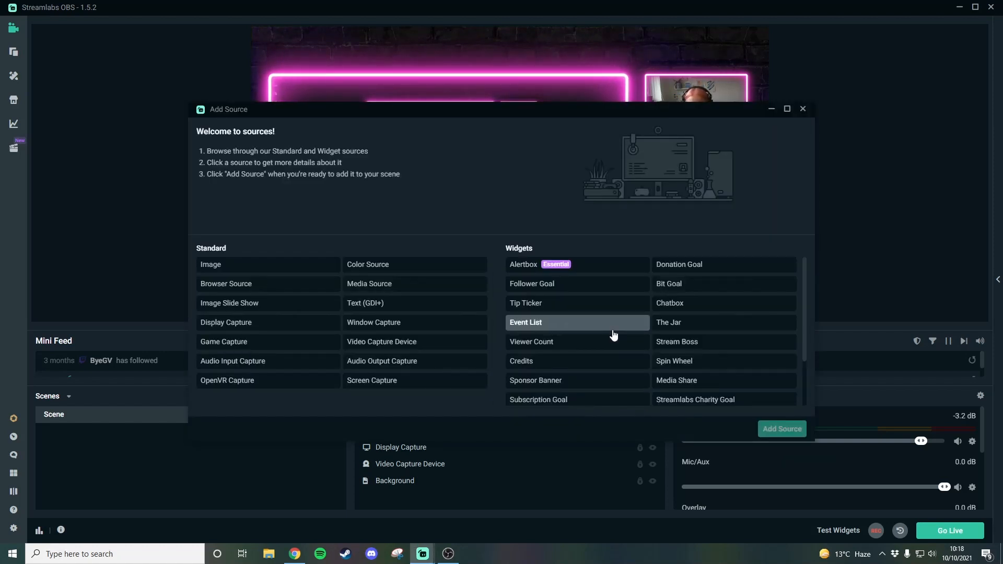
scroll(721, 311, down, 1)
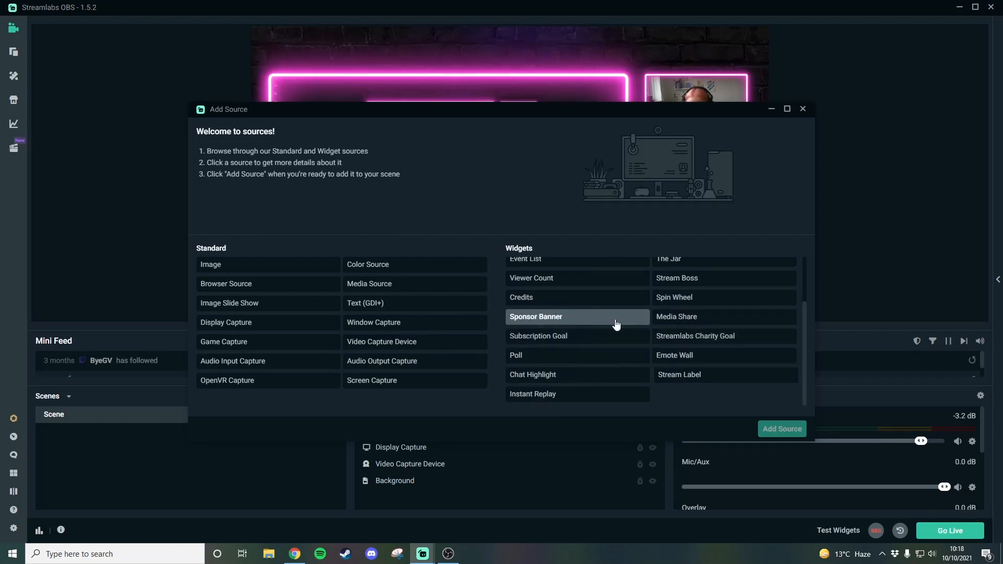
click(680, 375)
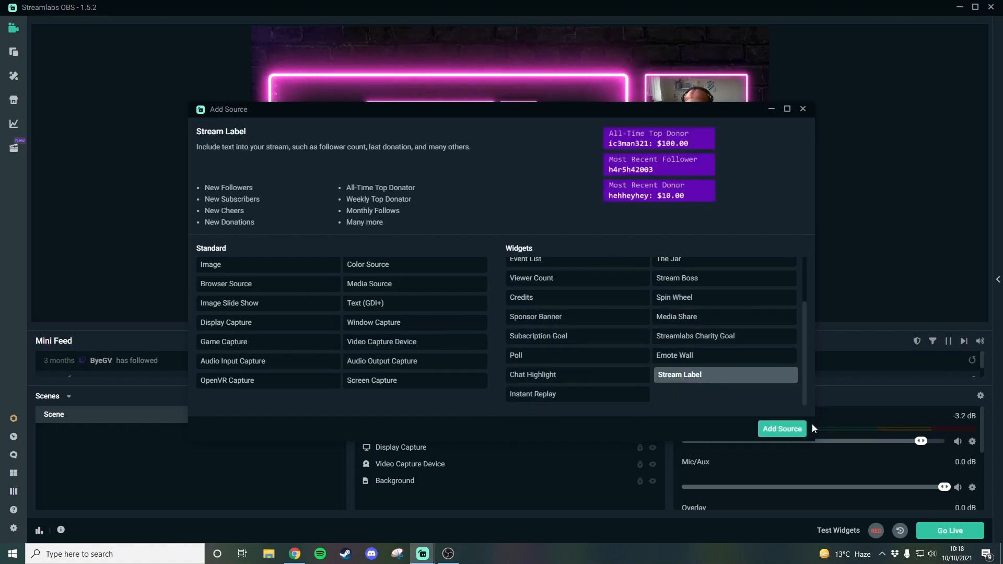
click(801, 428)
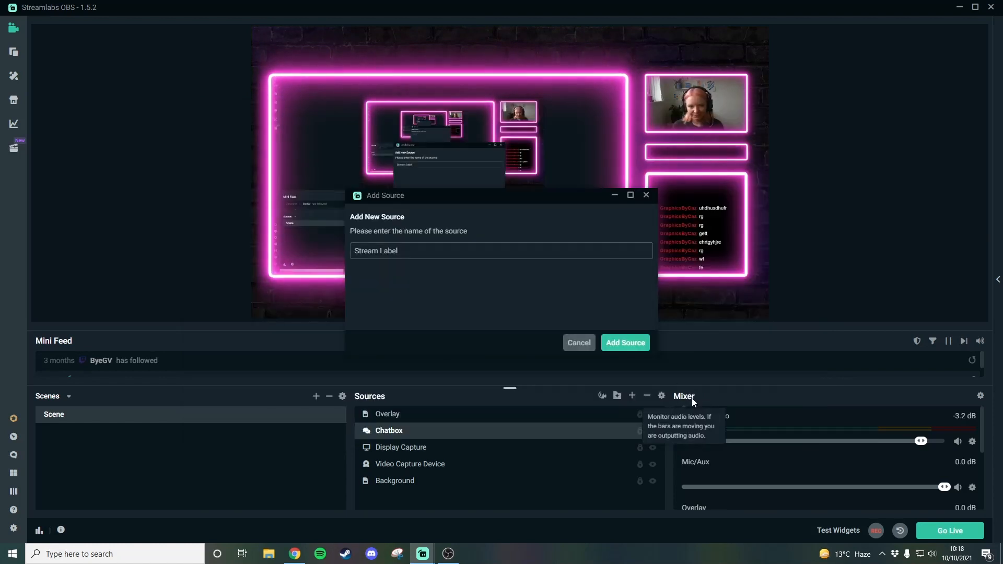
click(626, 344)
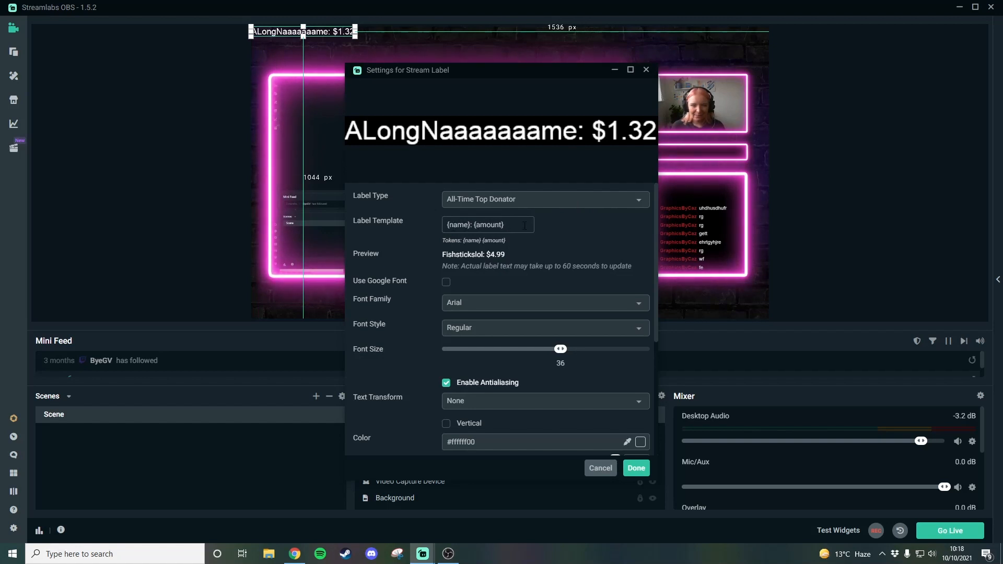
Set the stream label's type to Weekly Monthly Tips Count
click(607, 205)
scroll(596, 261, down, 5)
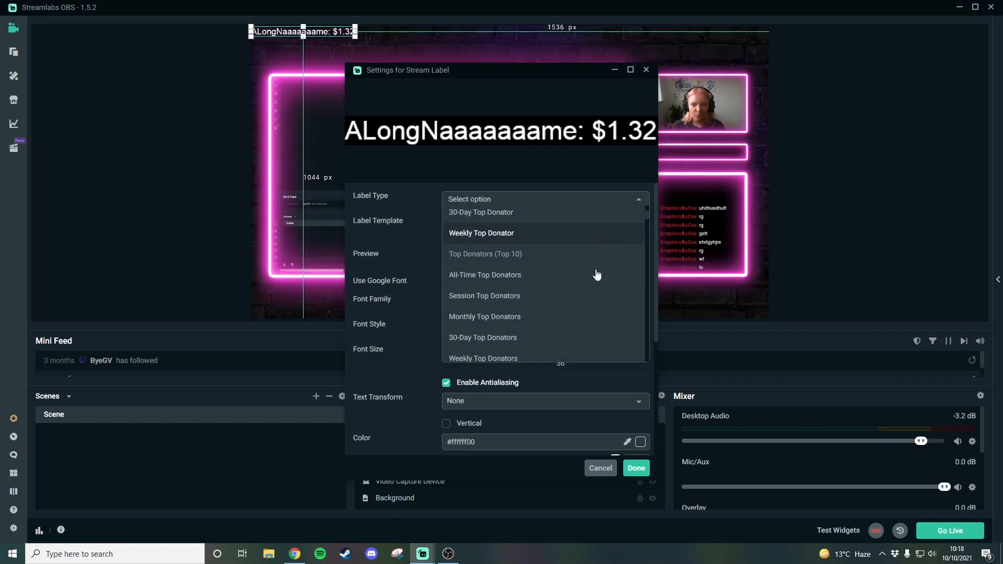
scroll(597, 303, down, 8)
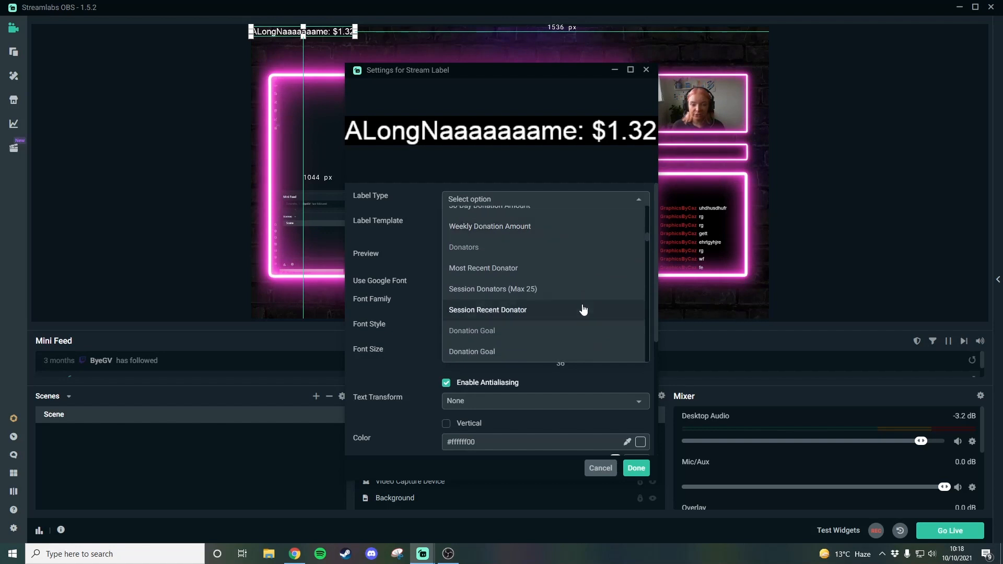
scroll(585, 297, down, 10)
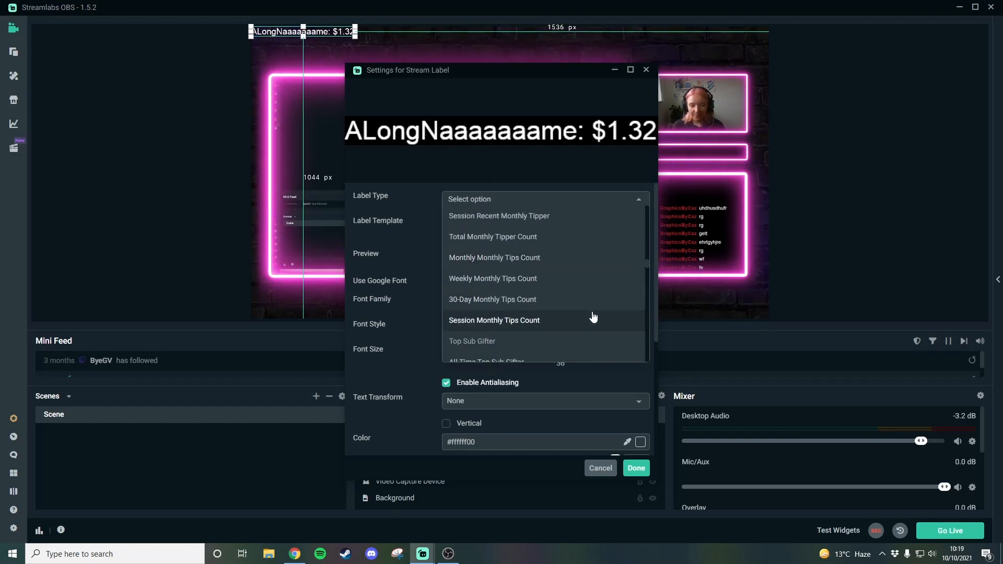
click(594, 282)
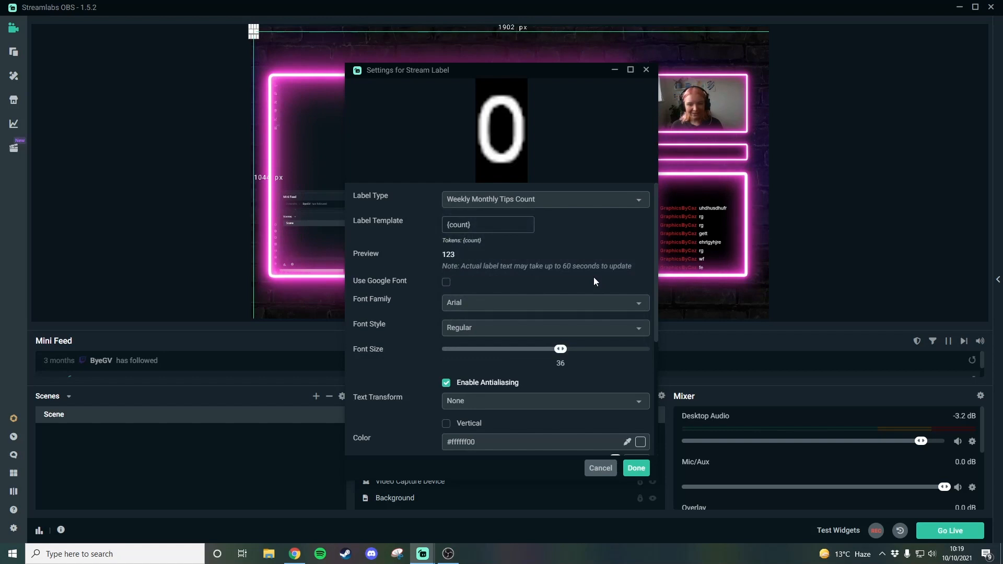
Change the stream label's type to Session Top Sub Gifters
click(609, 205)
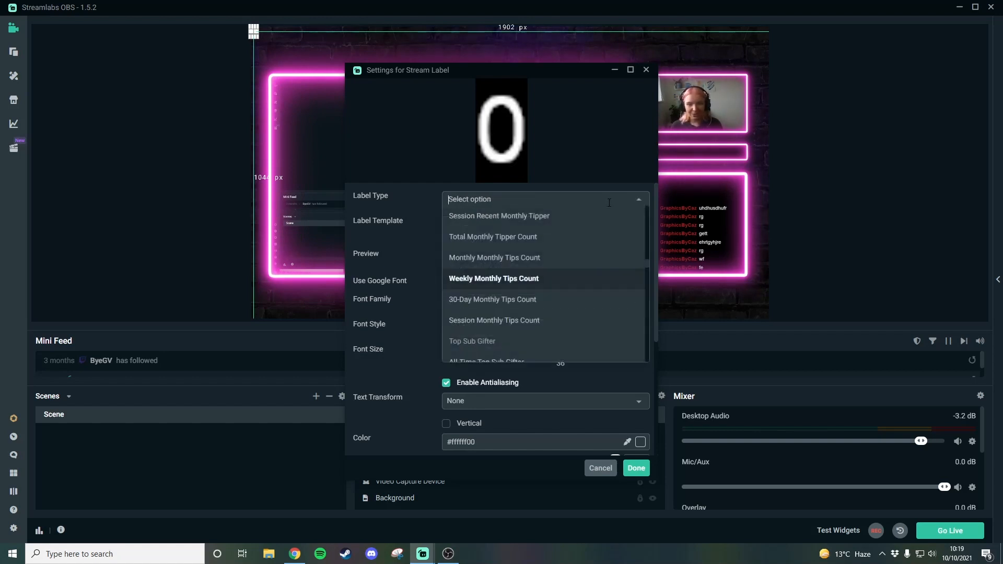
scroll(598, 327, down, 3)
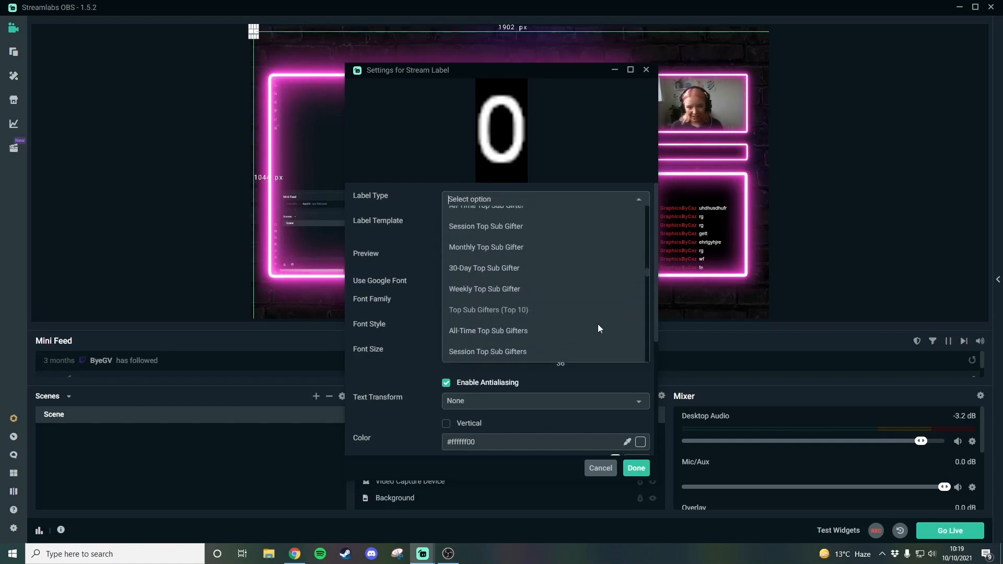
scroll(595, 313, up, 2)
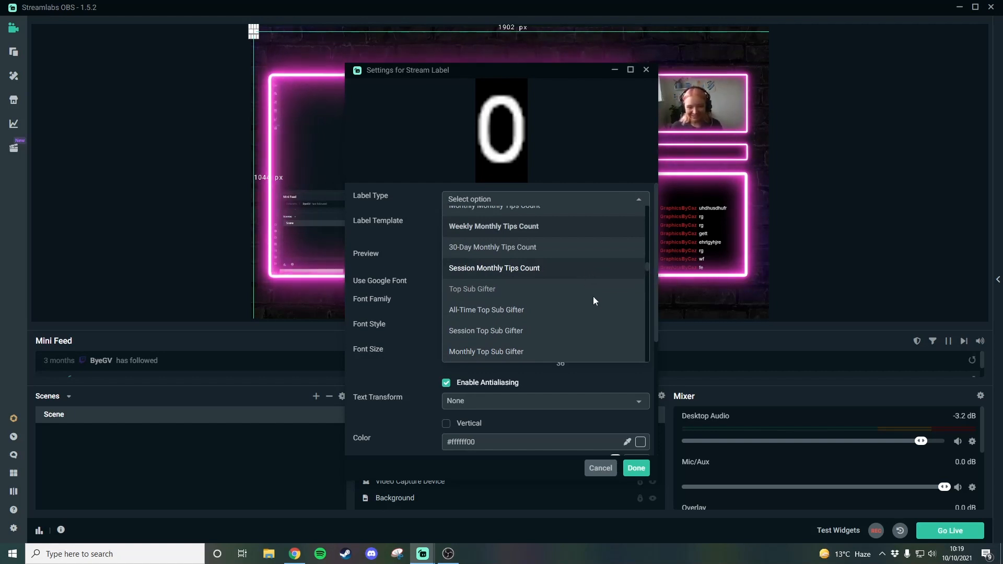
scroll(580, 309, down, 3)
scroll(579, 313, down, 3)
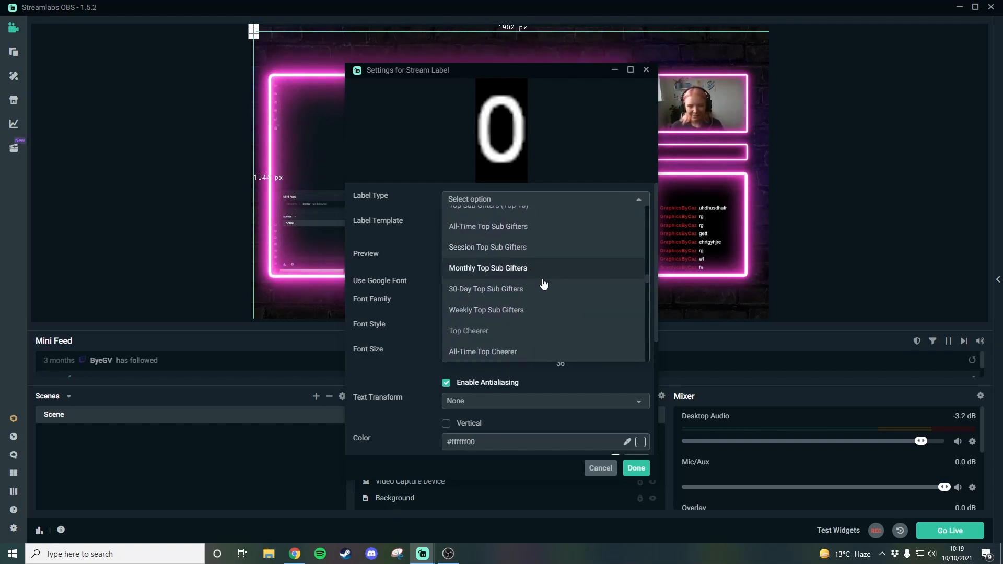
click(541, 251)
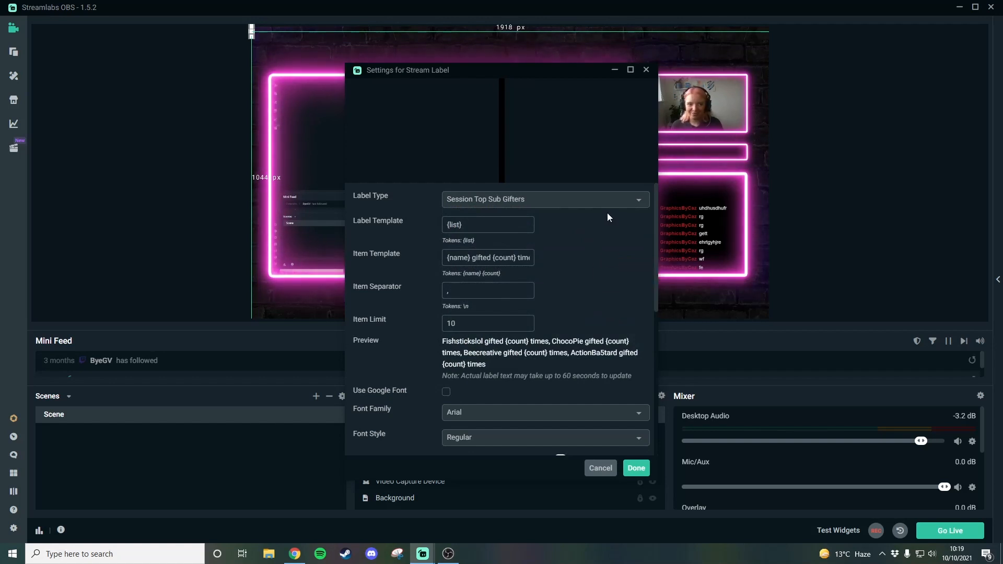
Set the stream label's type to All-Time Top Donator
click(634, 200)
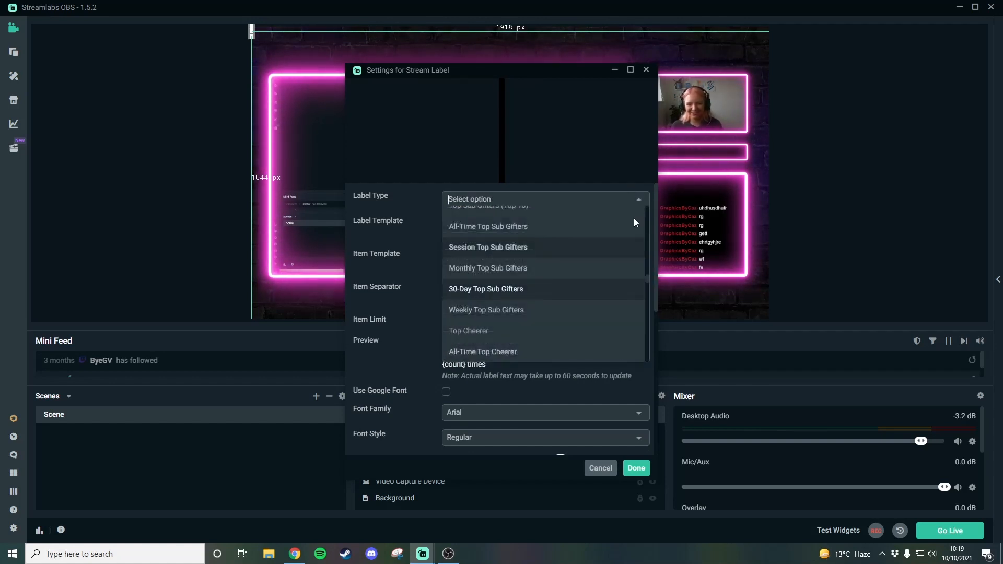
scroll(605, 266, down, 10)
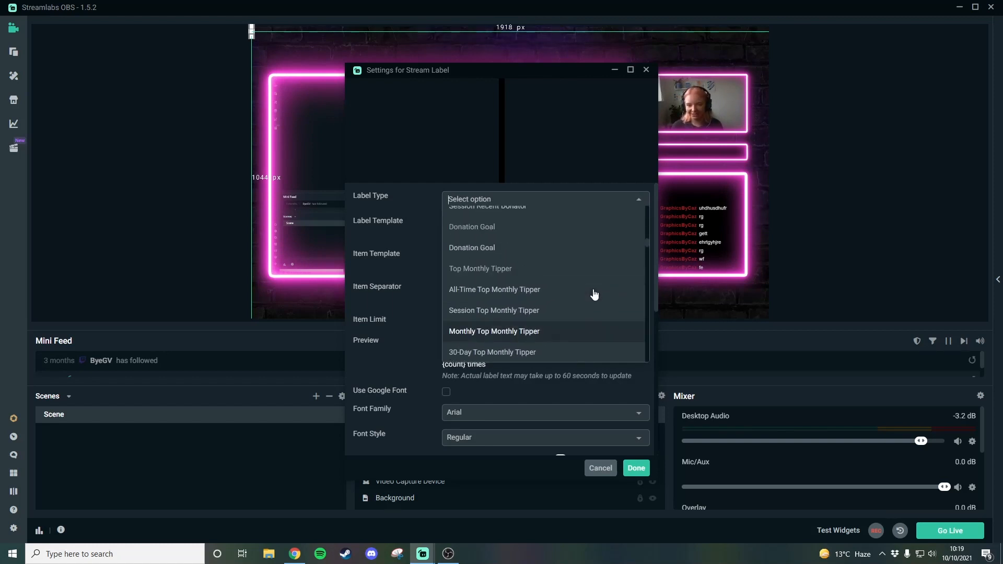
scroll(594, 294, up, 8)
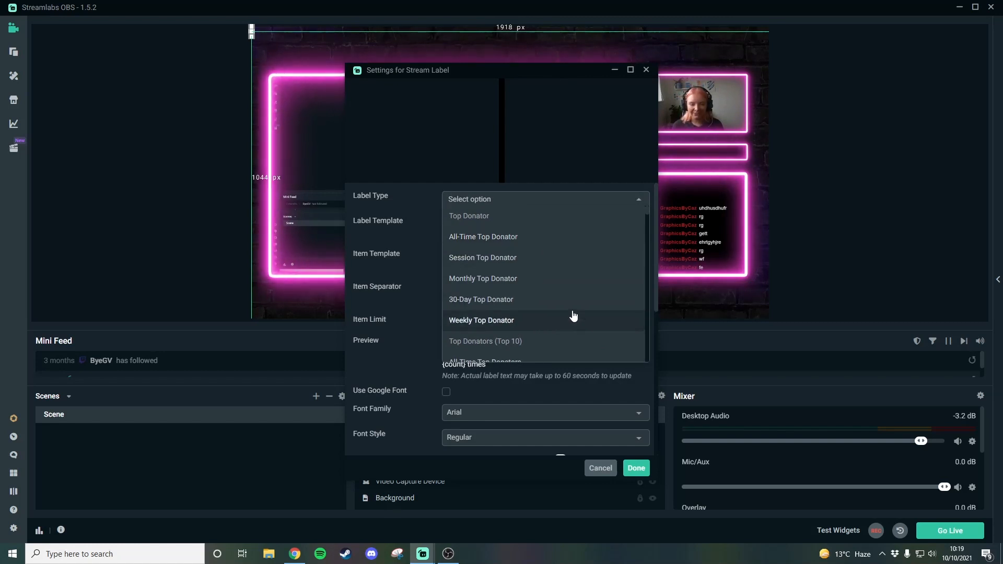
click(550, 239)
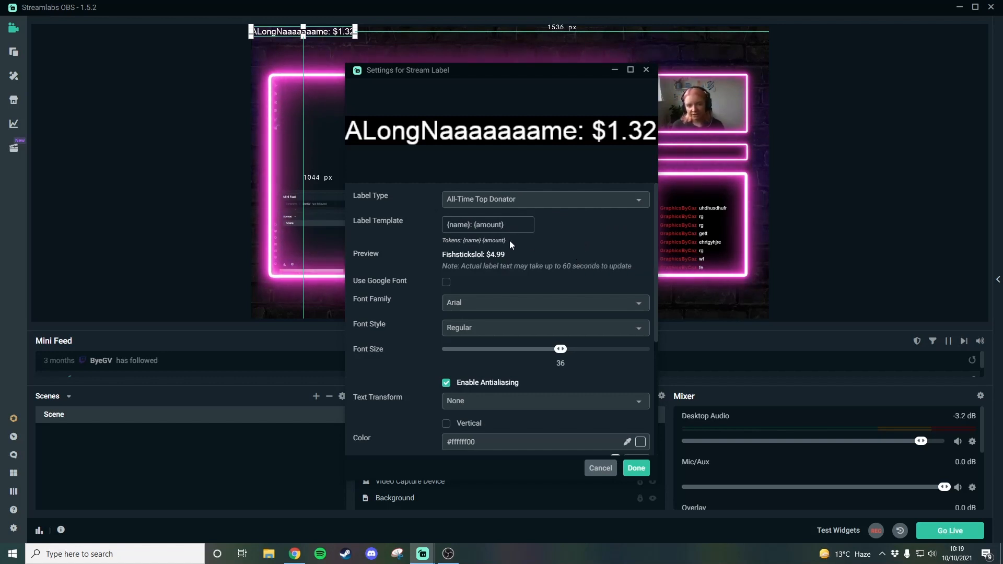
Try adding the text "trhrht" before {name} in the label template and remove it again
click(447, 225)
text(trhrht)
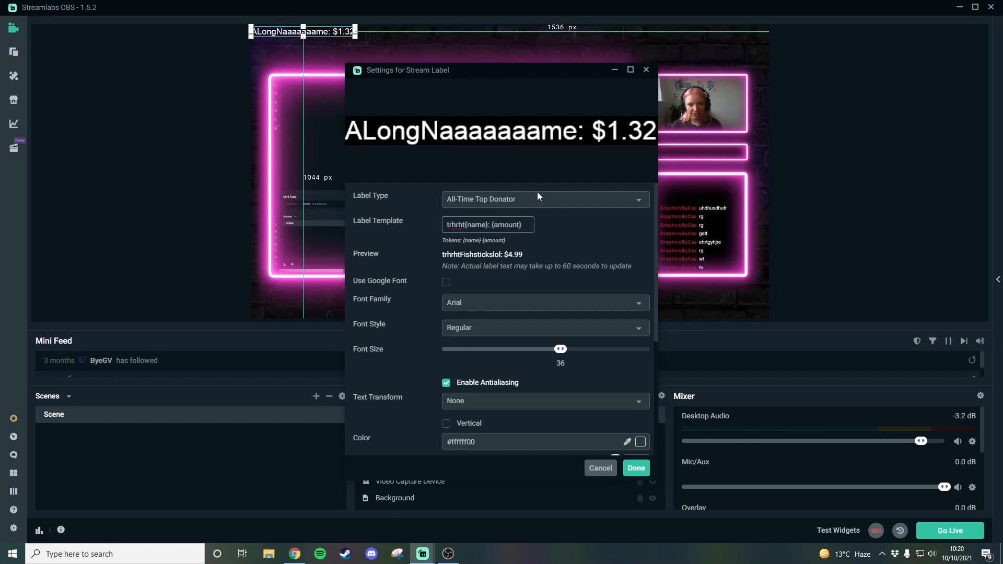
double_click(463, 226)
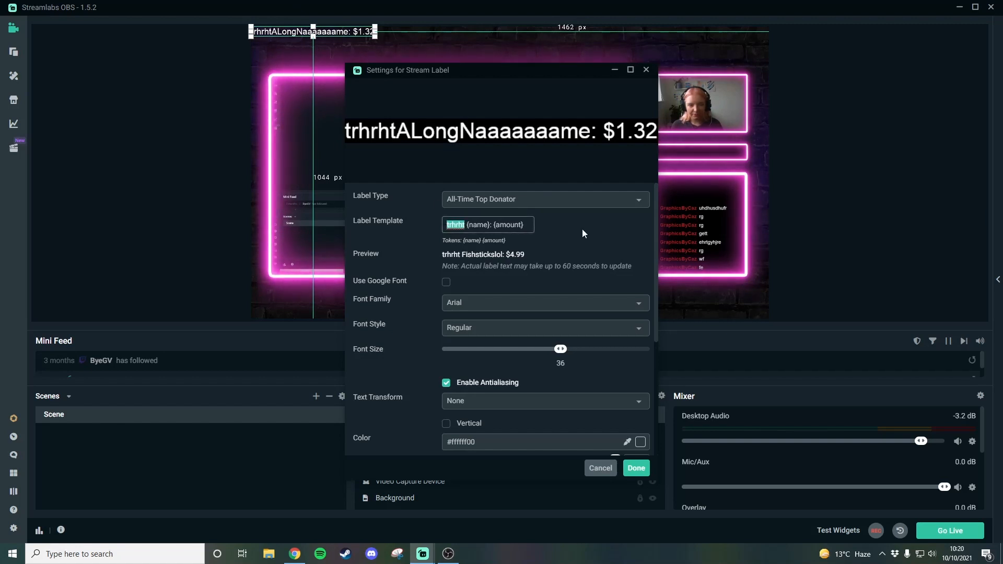
key(BackSpace)
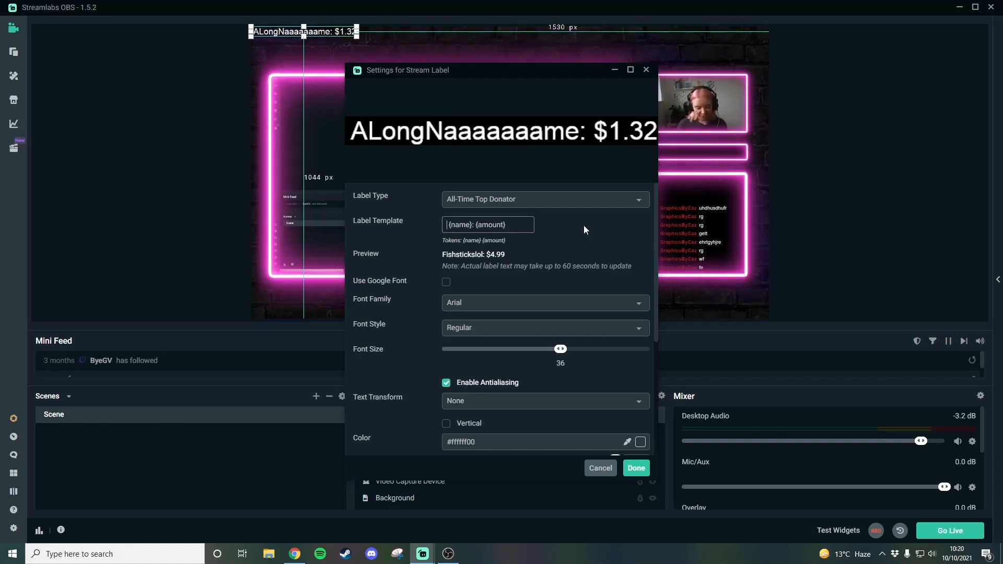
Add the prefix "All-Time Top donator:" before {name}: {amount} in the label template
text(All-)
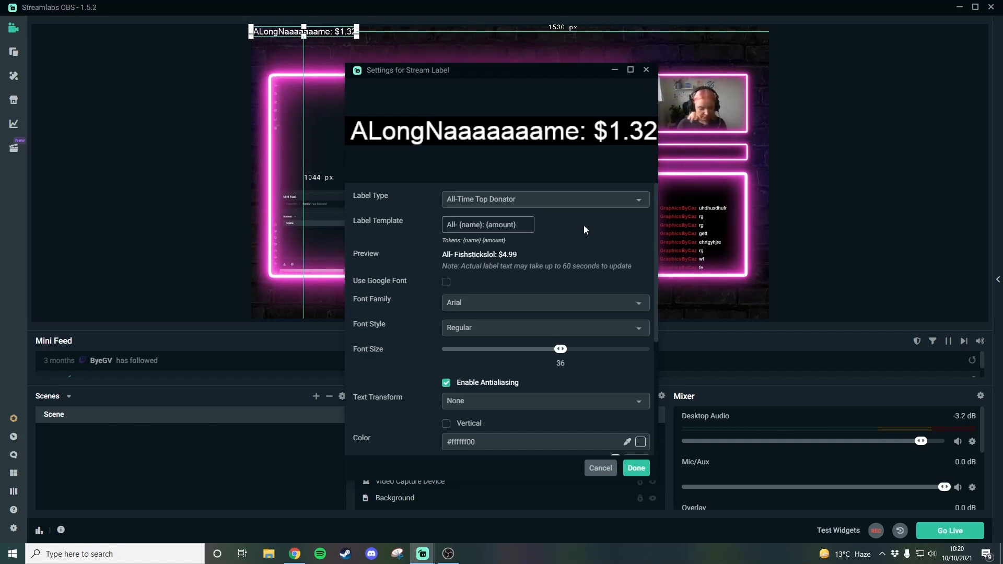
key(Left)
text(Time Top don)
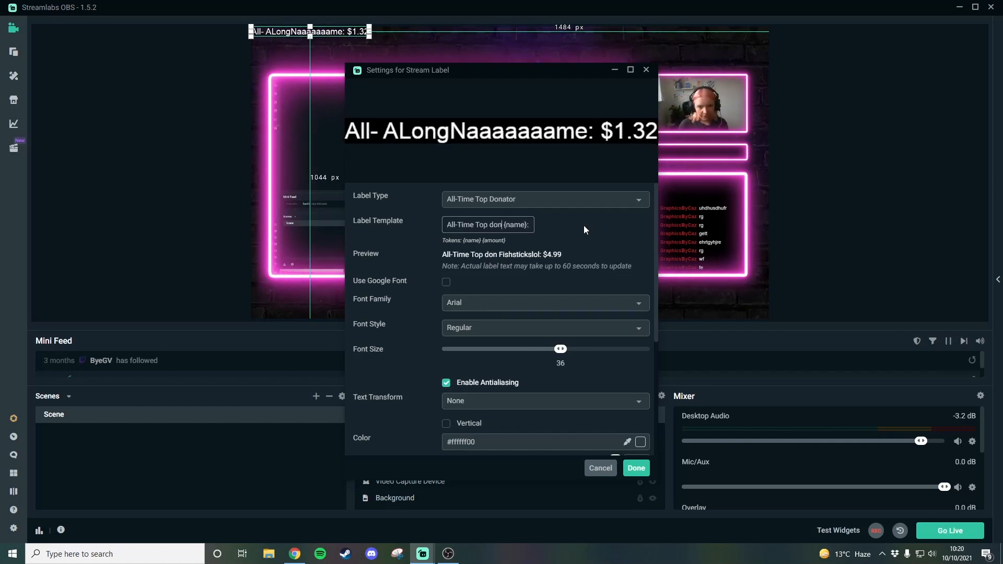
text(ator:)
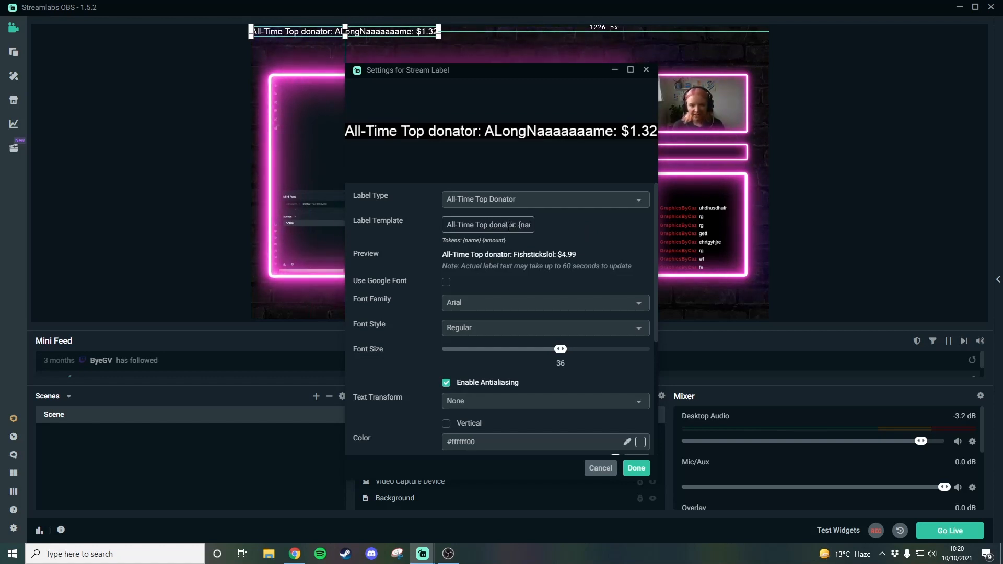
drag(507, 225, 577, 226)
click(469, 225)
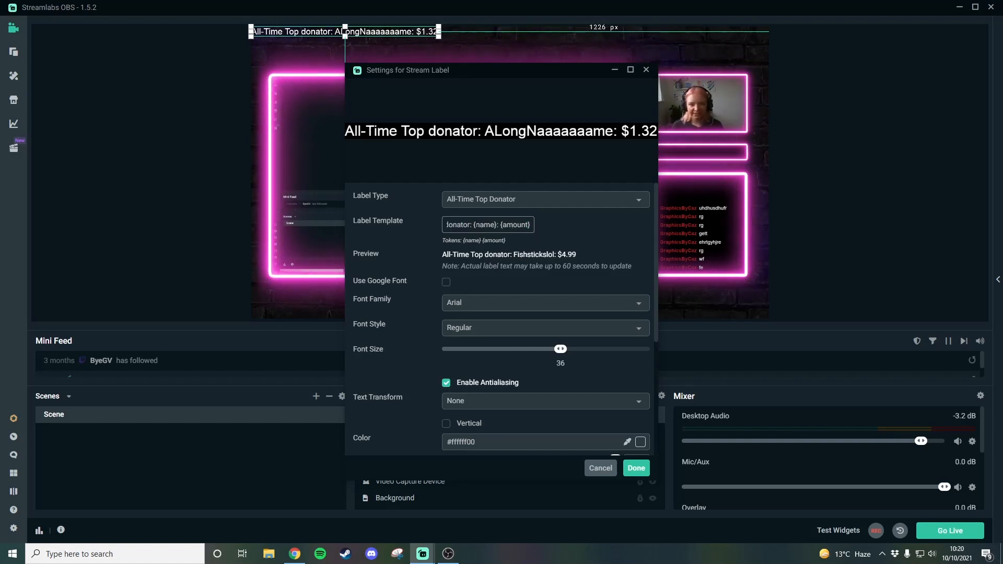
drag(473, 225, 447, 224)
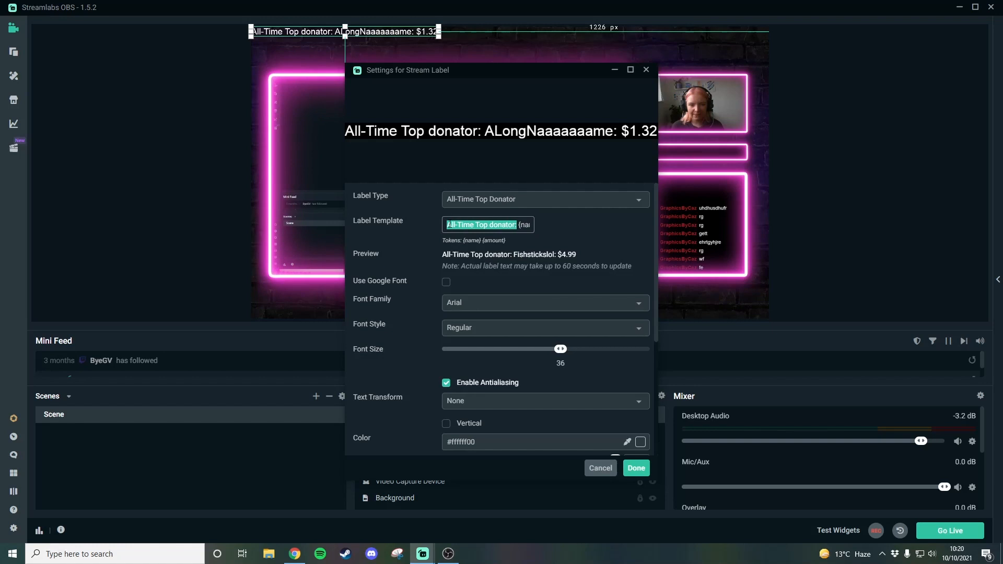
click(515, 225)
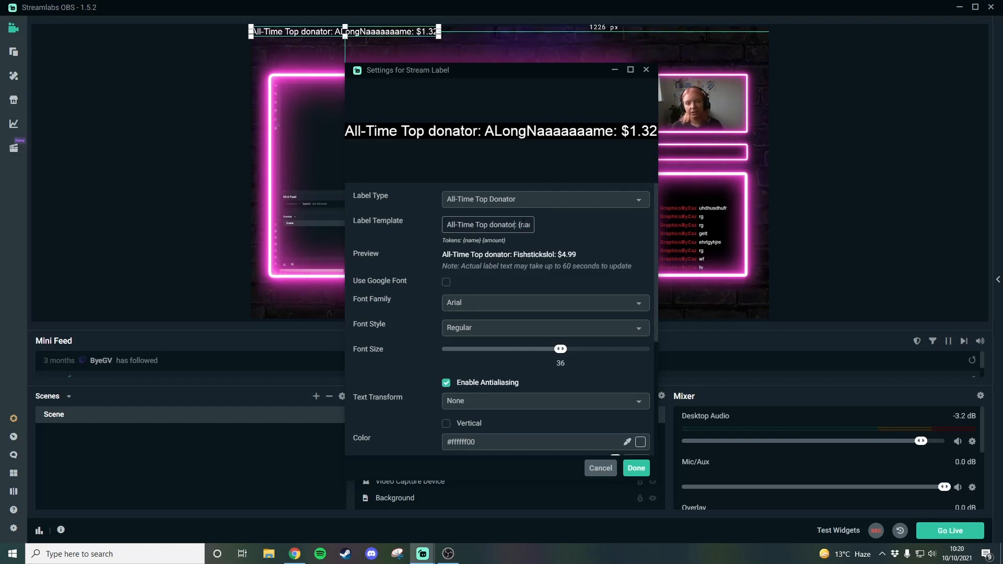
Capitalise the last word of the label template's prefix so it reads "All-Time Top Donator:", and check the template's remaining text
click(494, 224)
key(BackSpace)
text(D)
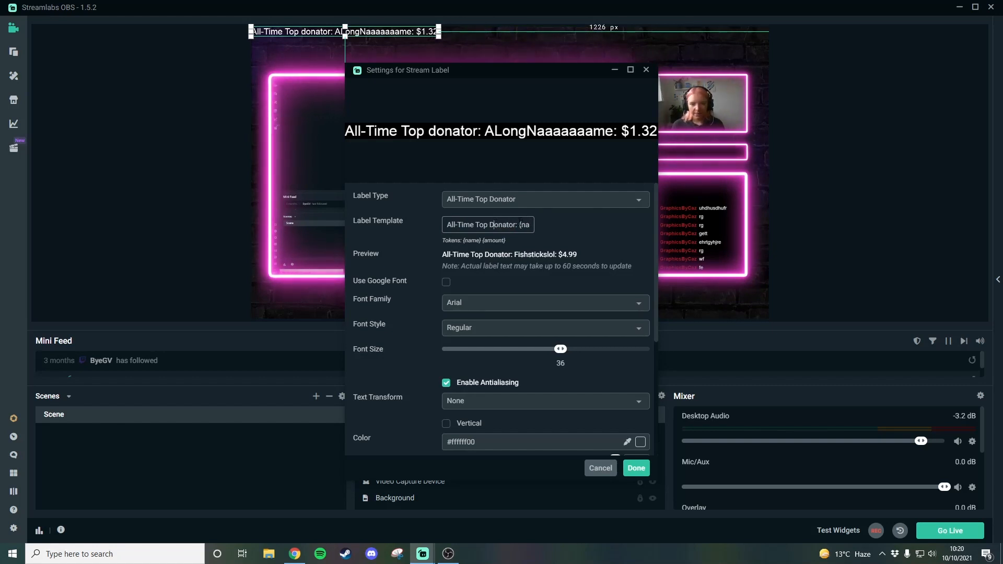
drag(520, 224, 592, 226)
click(516, 225)
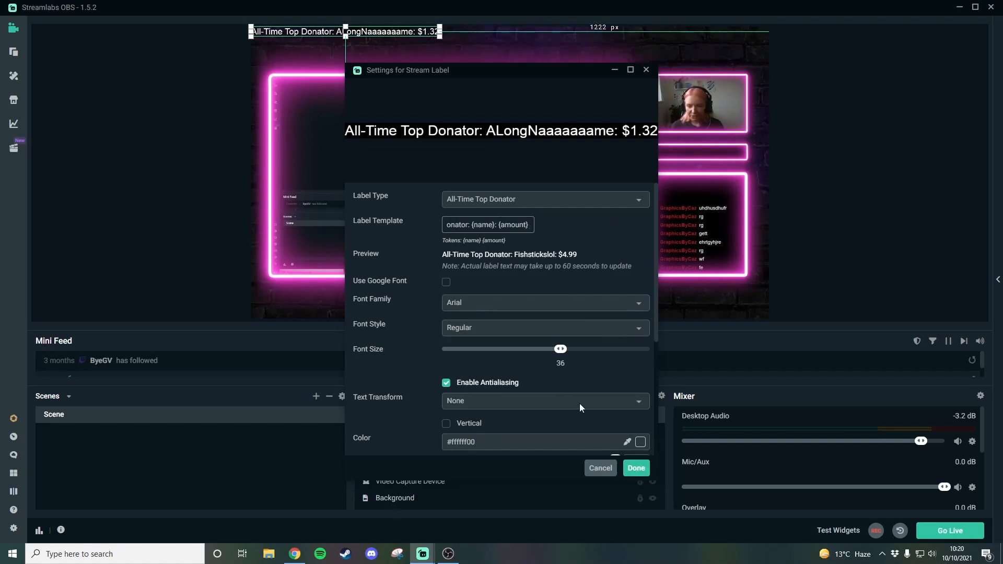
Review the stream label's colour, opacity, background and alignment options, and accept the label settings
scroll(419, 396, down, 1)
scroll(419, 396, down, 4)
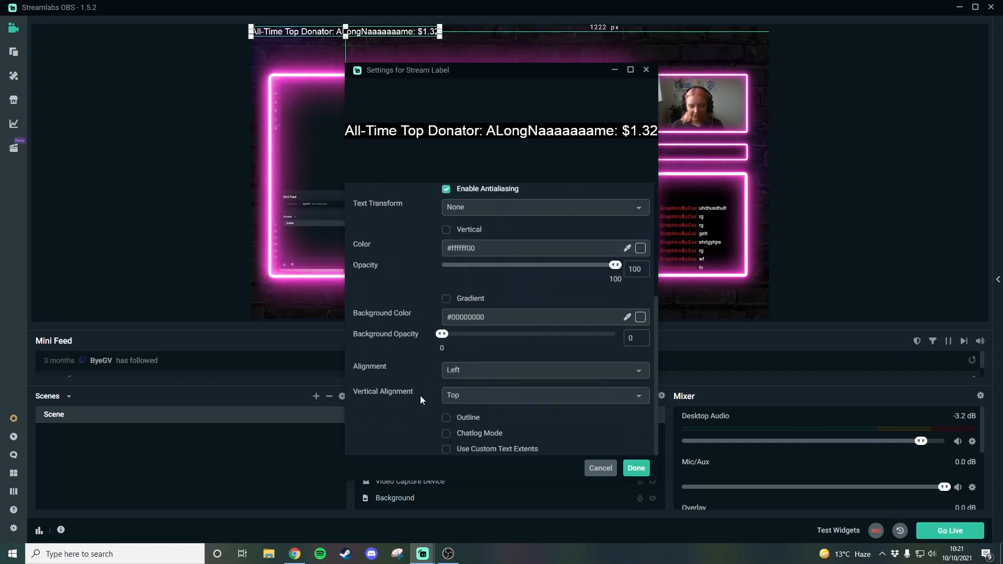
scroll(420, 316, up, 4)
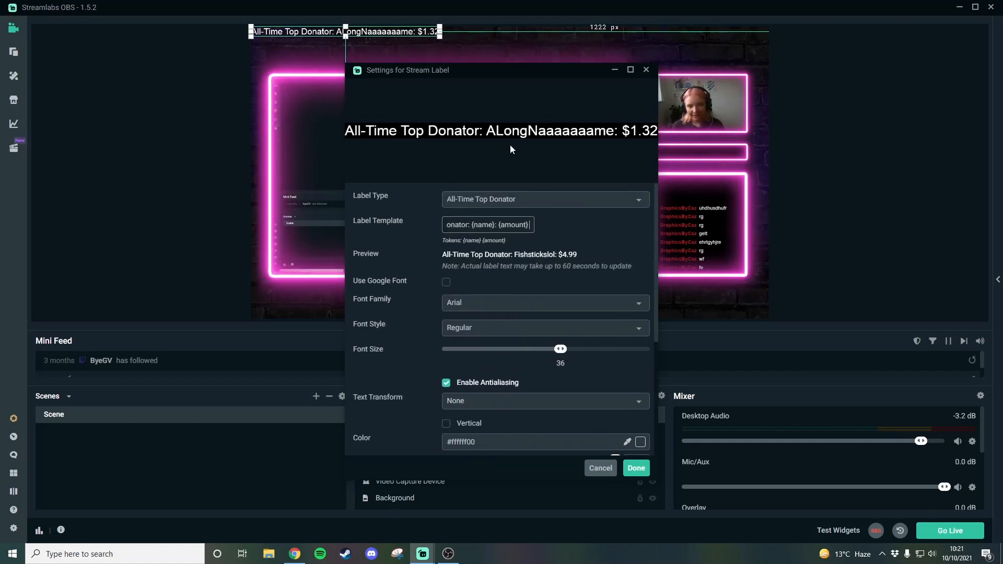
click(635, 470)
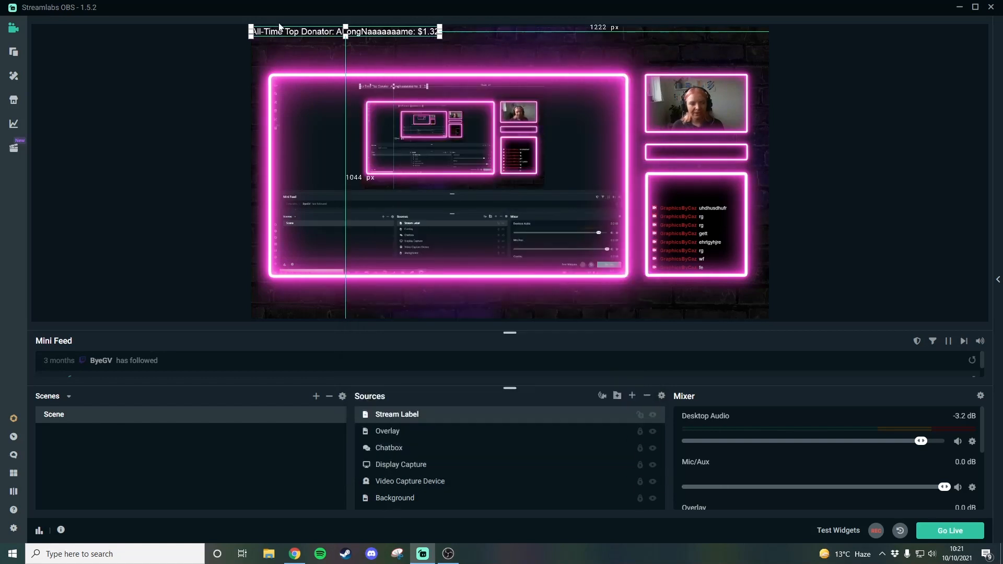
Place the stream label in the narrow neon frame below the webcam, about 1464 px from the canvas's left edge, and undo a trial downscale
drag(279, 27, 678, 154)
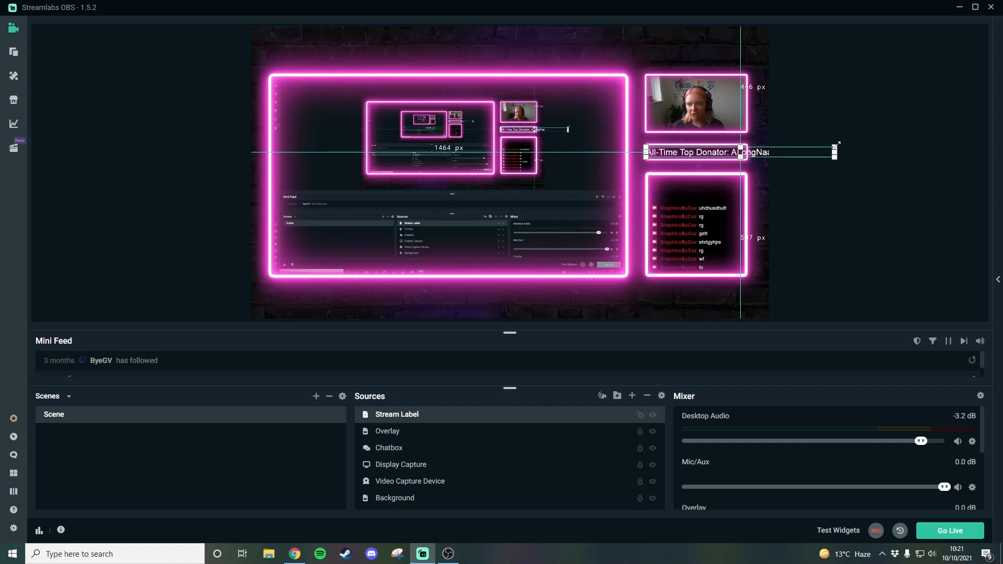
drag(835, 143, 775, 150)
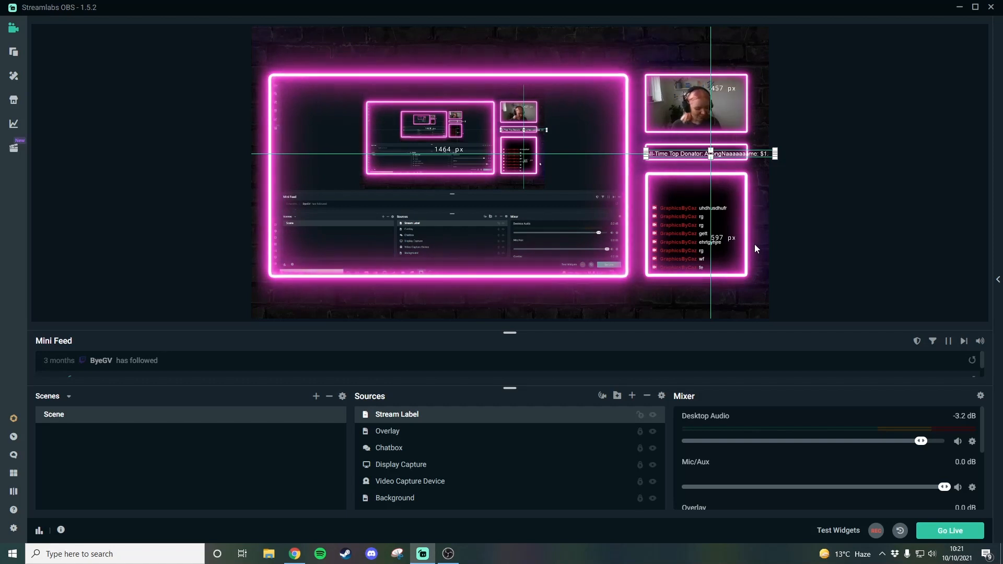
key(ctrl+z)
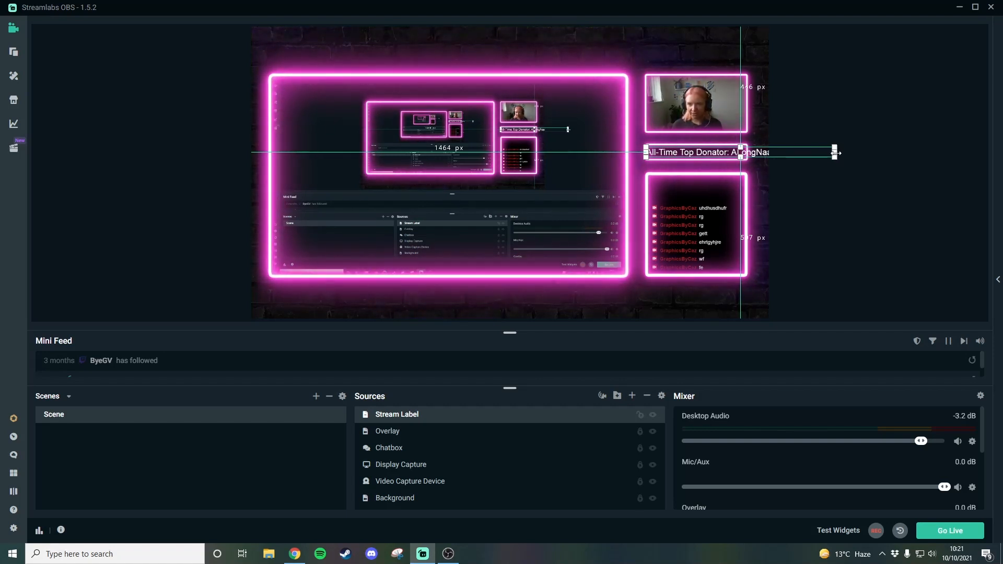
Crop the stream label's right side to fit the narrow frame, about 93 px from the canvas's right edge, and deselect it
drag(834, 153, 744, 166)
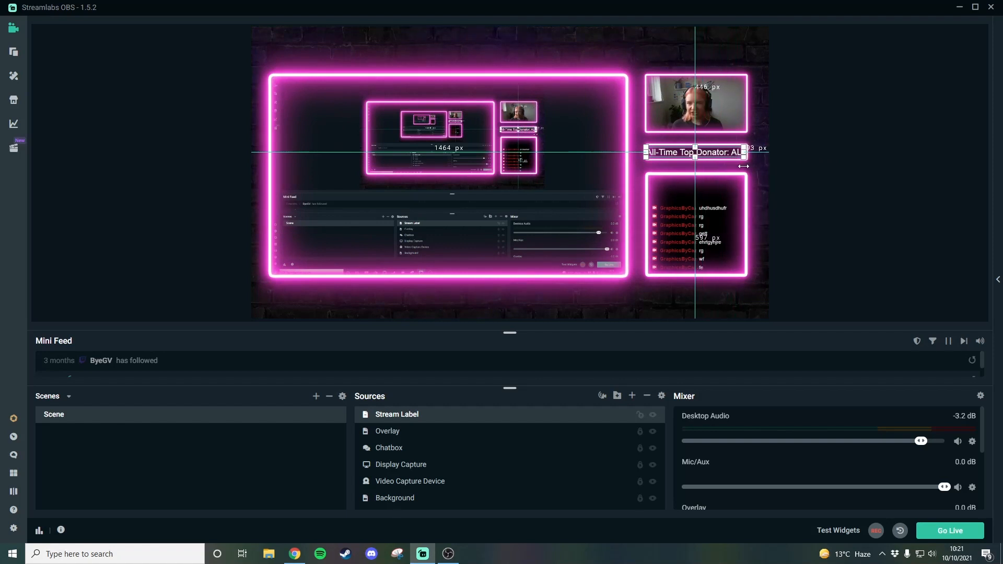
click(842, 204)
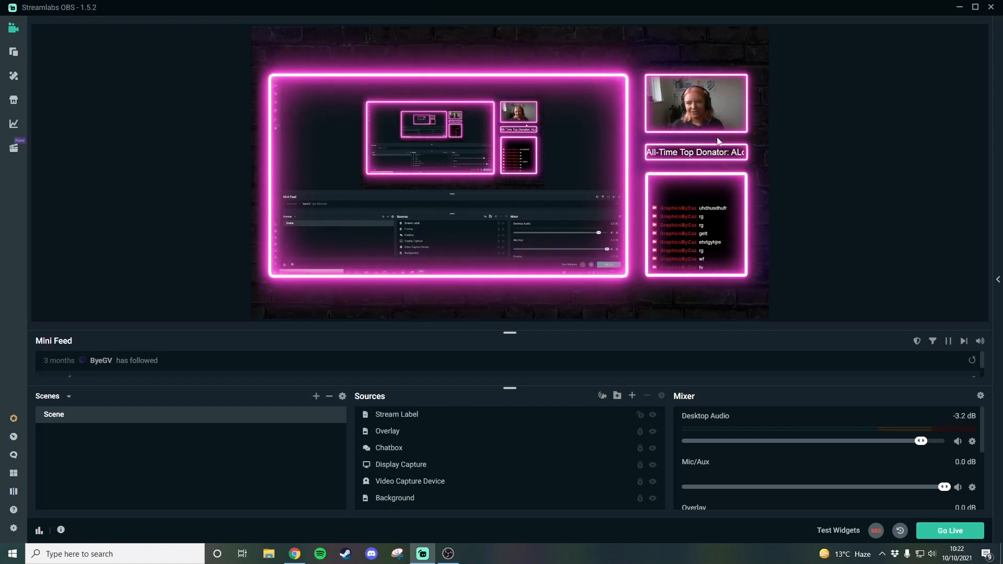
Move the Stream Label source below Overlay in the source order and select it again
click(445, 417)
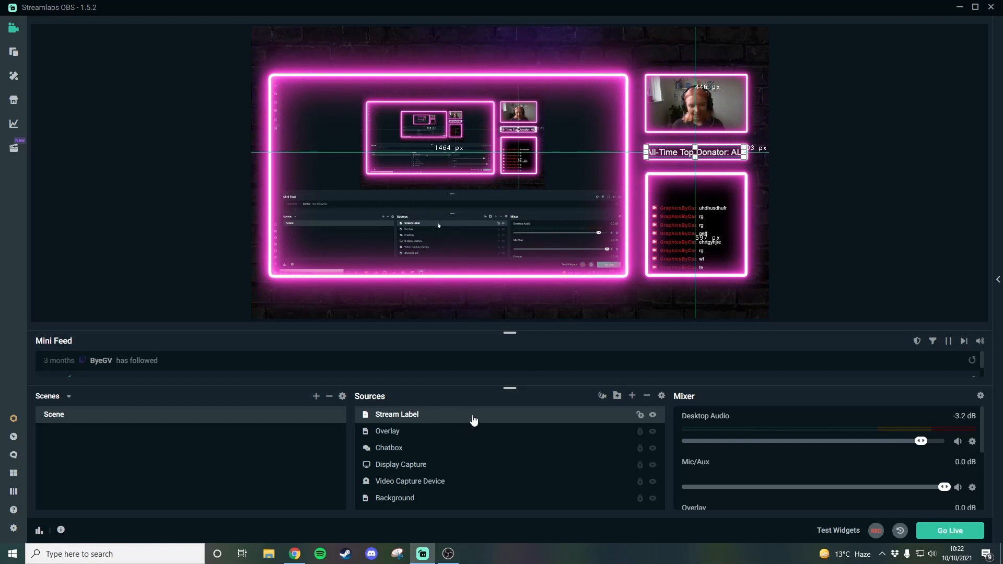
drag(459, 416, 448, 442)
click(765, 155)
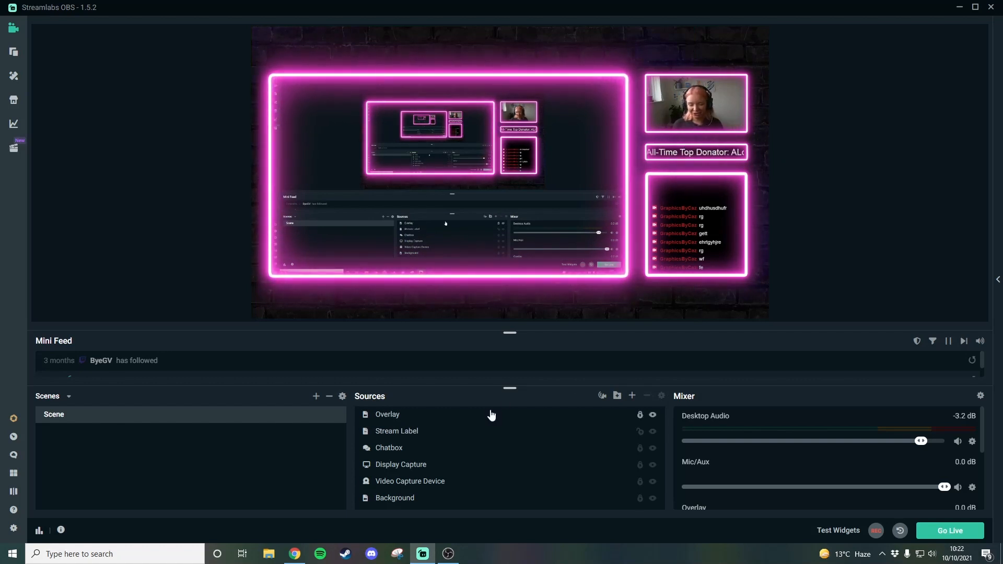
click(462, 433)
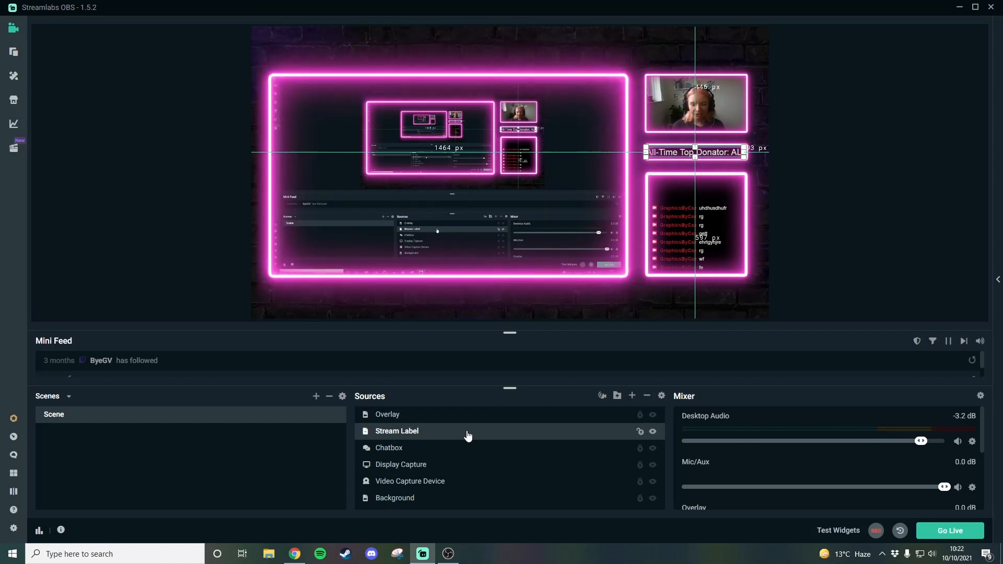
Add a Scroll filter to the Stream Label source, keeping the default filter name
right_click(466, 432)
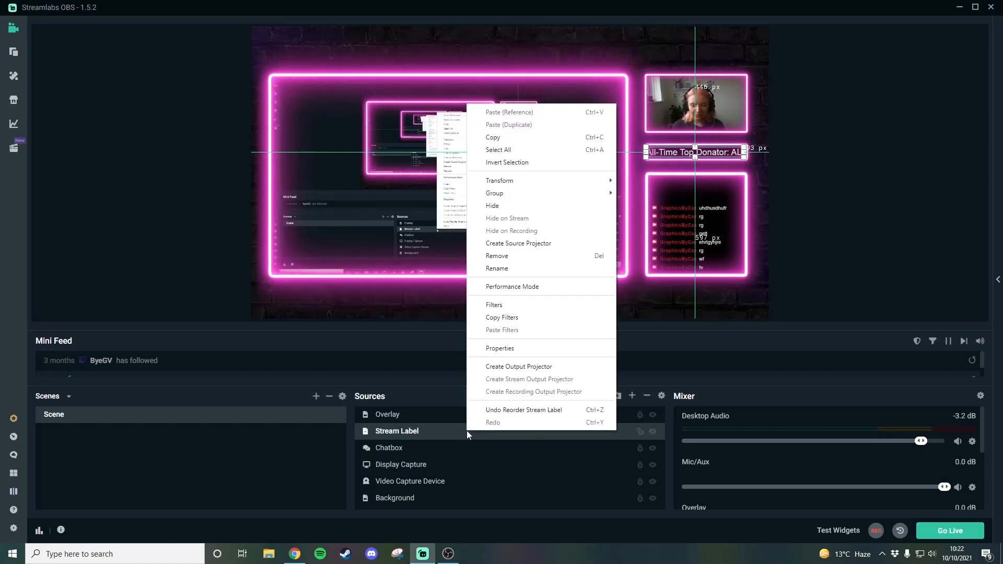
click(519, 305)
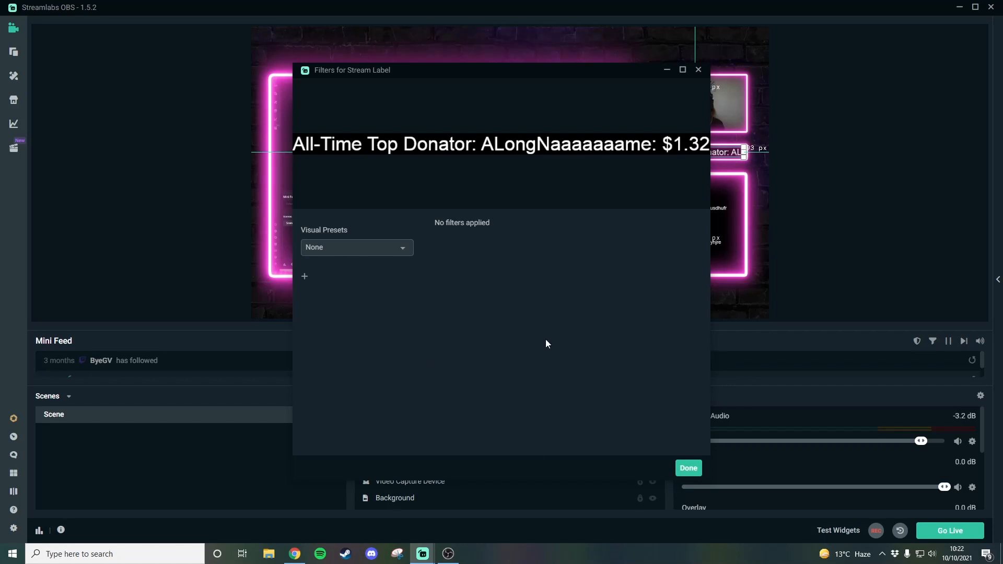
click(305, 276)
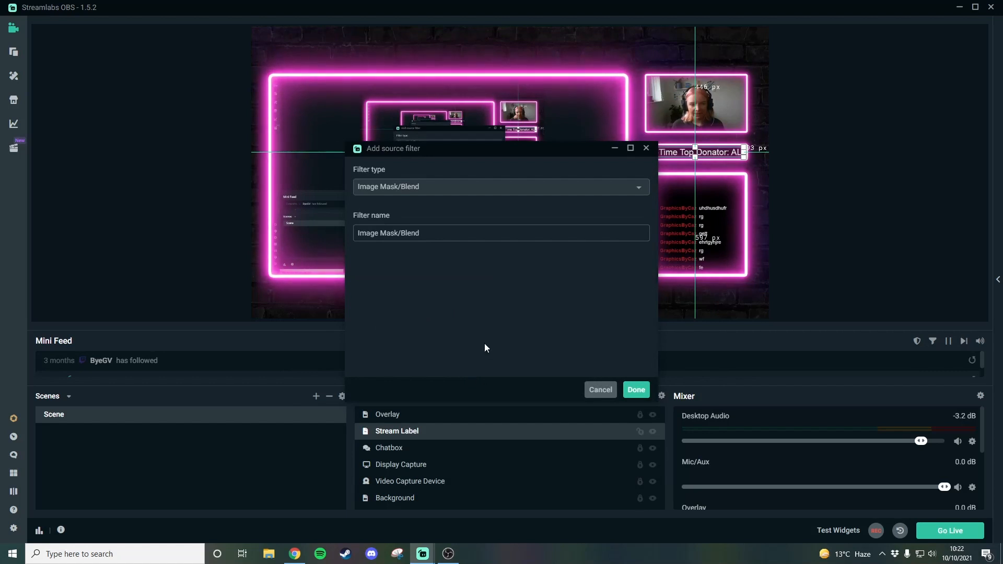
click(457, 189)
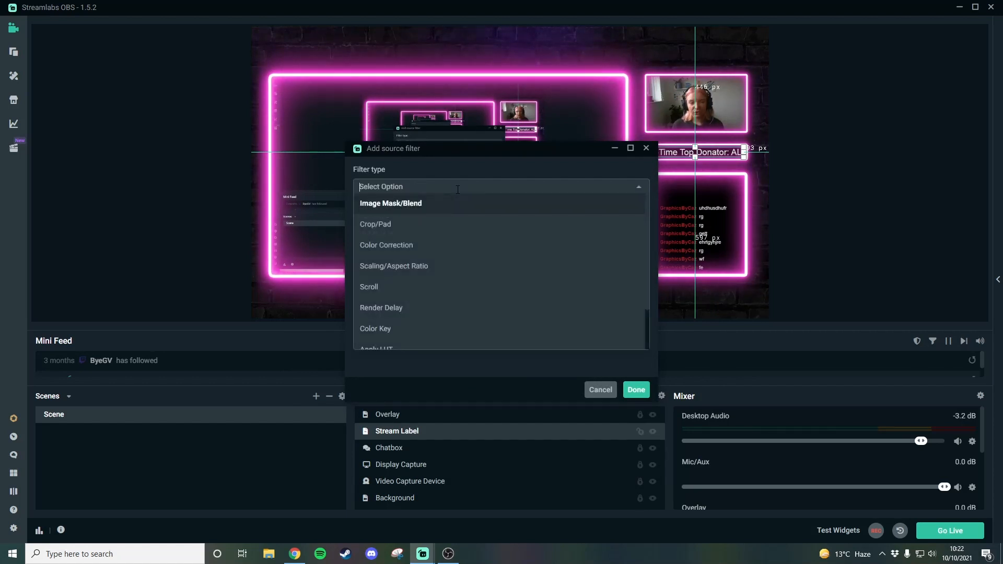
scroll(480, 320, down, 1)
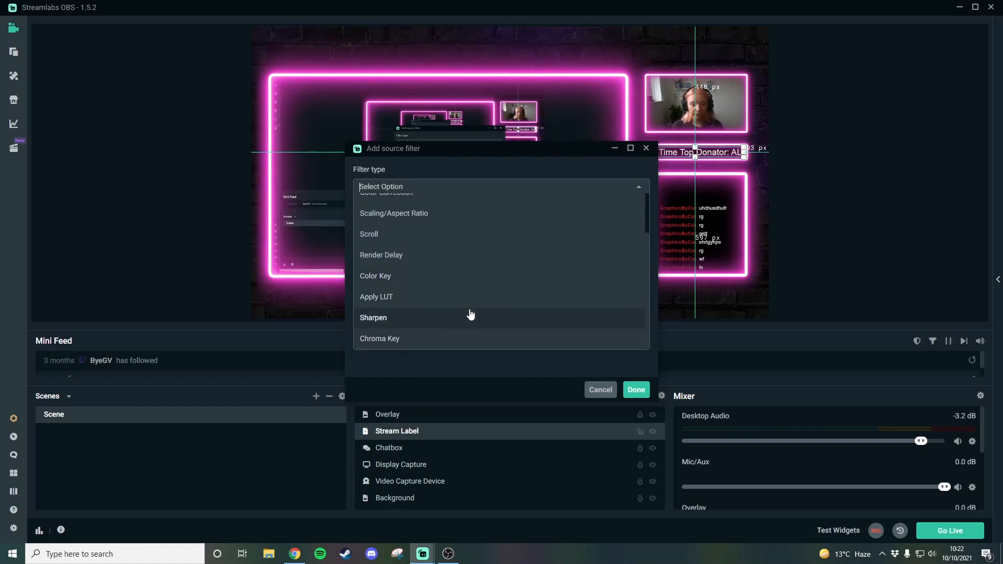
scroll(494, 306, up, 1)
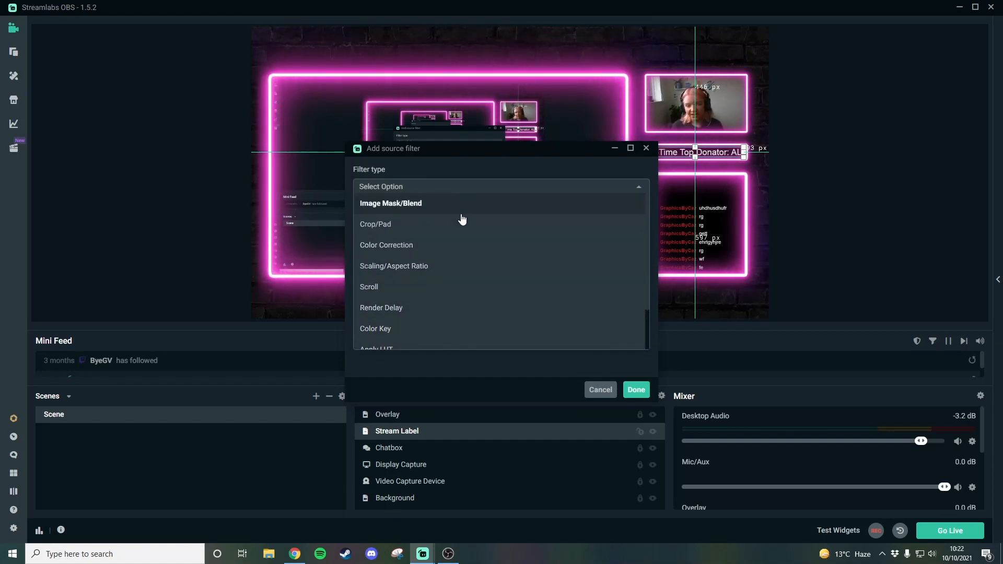
click(467, 293)
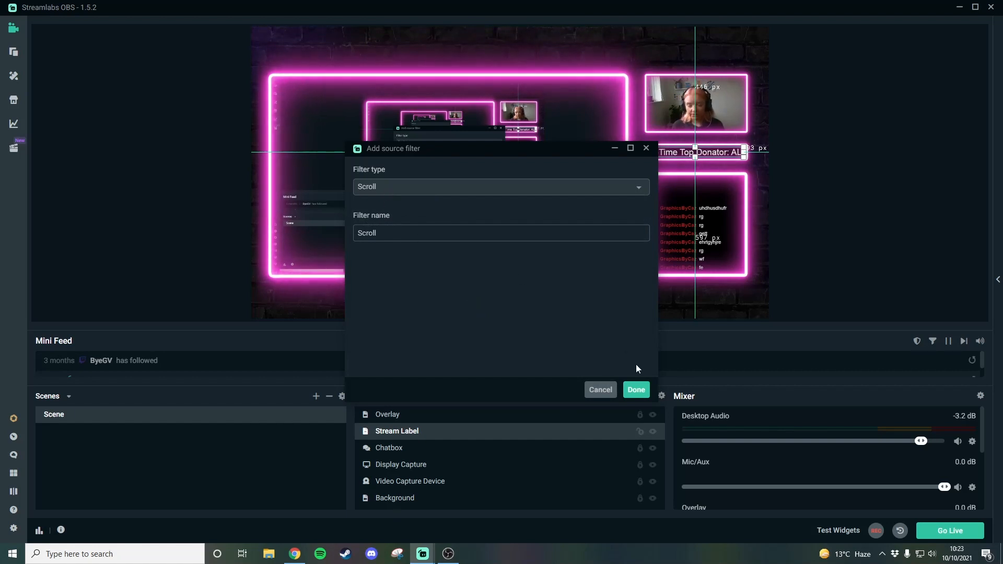
click(636, 389)
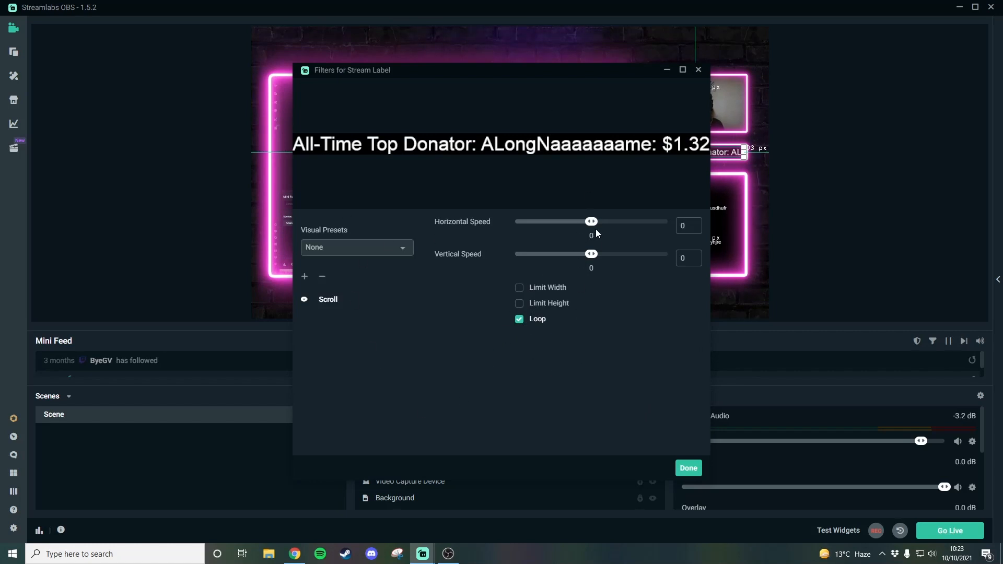
Set the Scroll filter's horizontal speed to 22 with Loop enabled, accept the filter, and deselect the label
drag(595, 225, 598, 225)
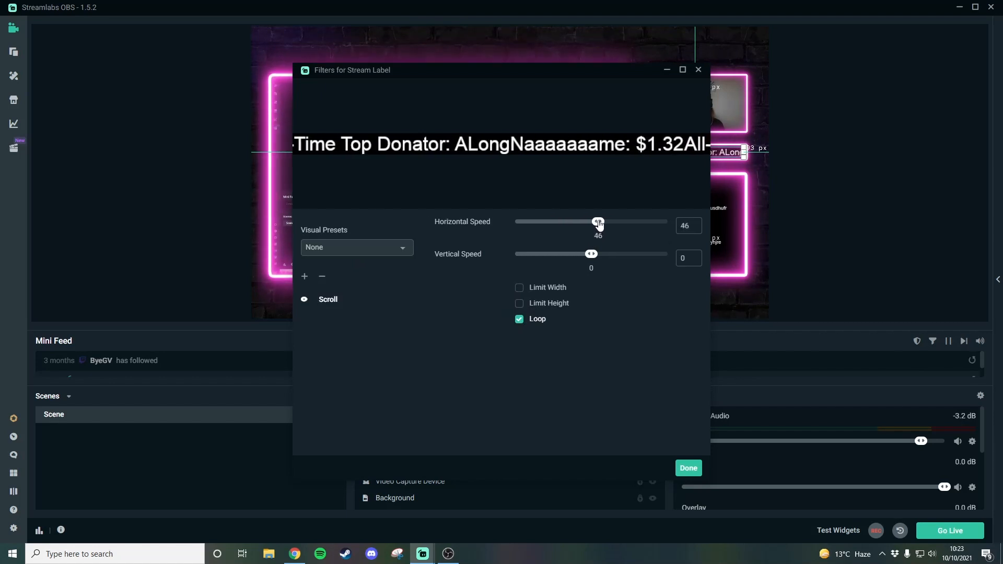
drag(597, 225, 659, 228)
drag(568, 236, 593, 229)
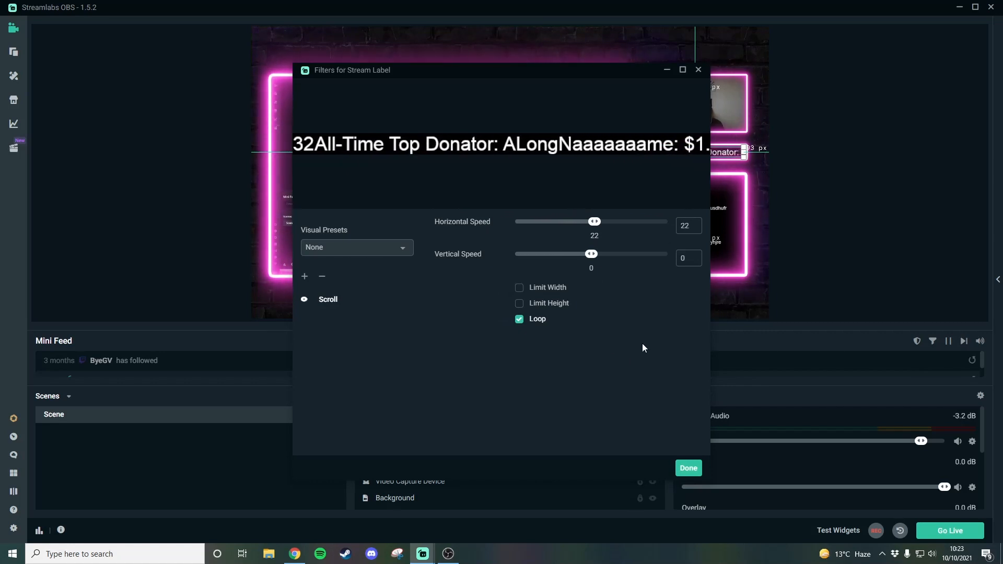
click(519, 319)
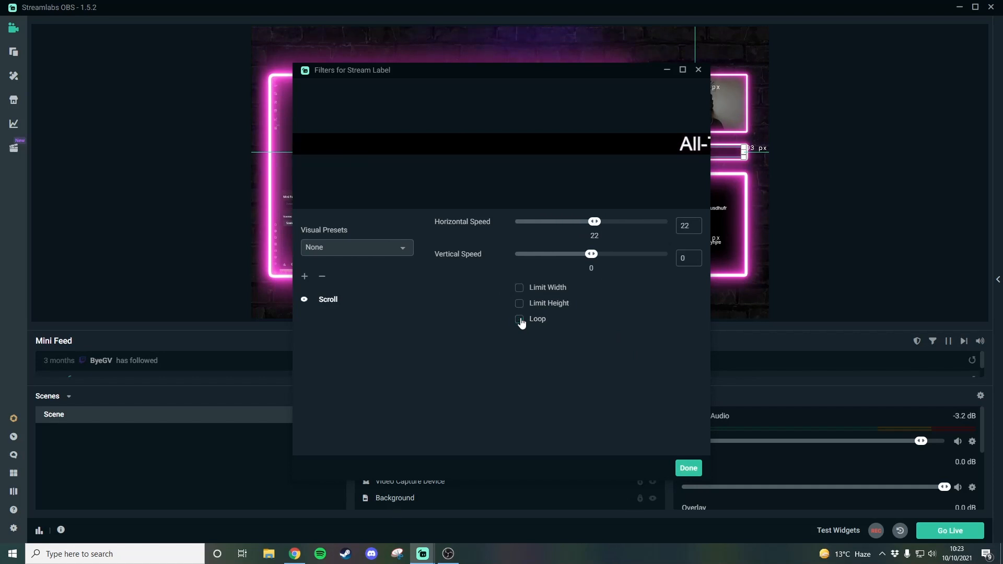
click(519, 320)
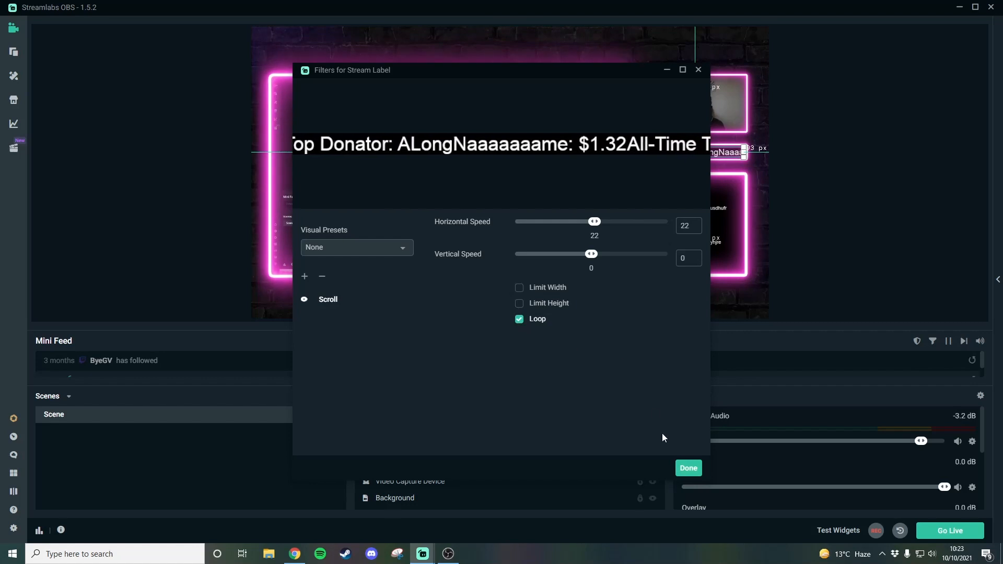
click(687, 469)
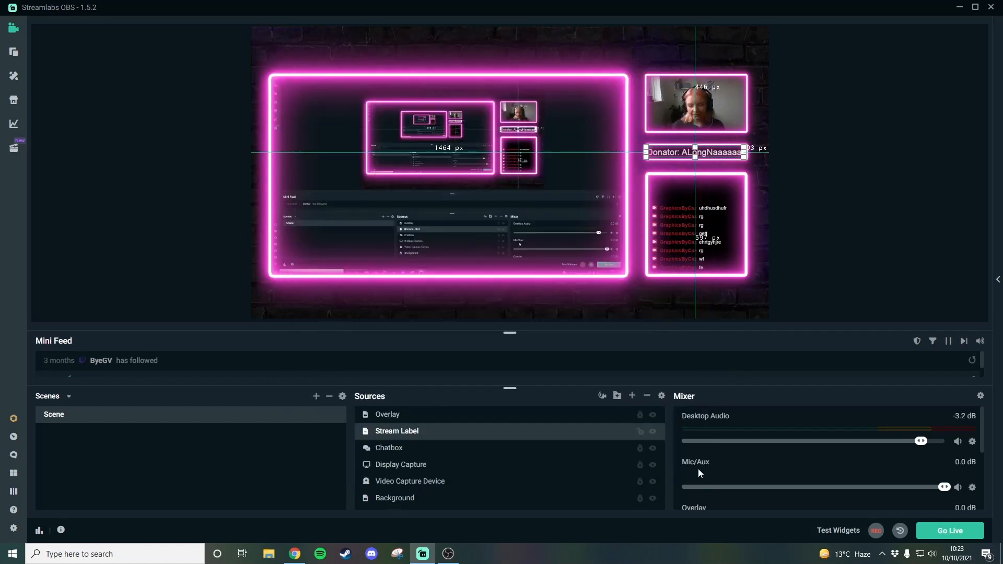
click(823, 203)
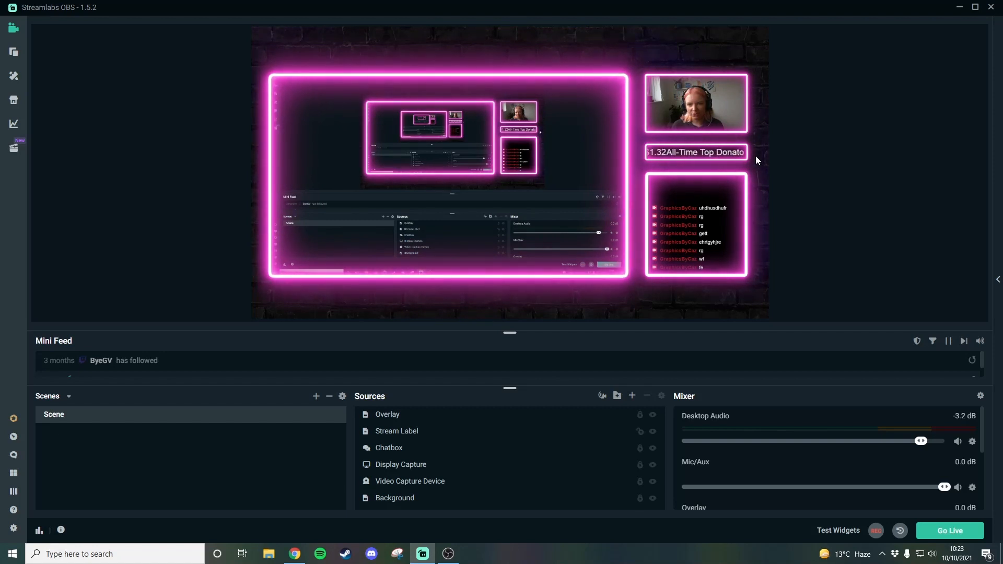
Add a space before "All-Time Top Donator" in the stream label's template, accept the settings, and deselect the label
click(721, 151)
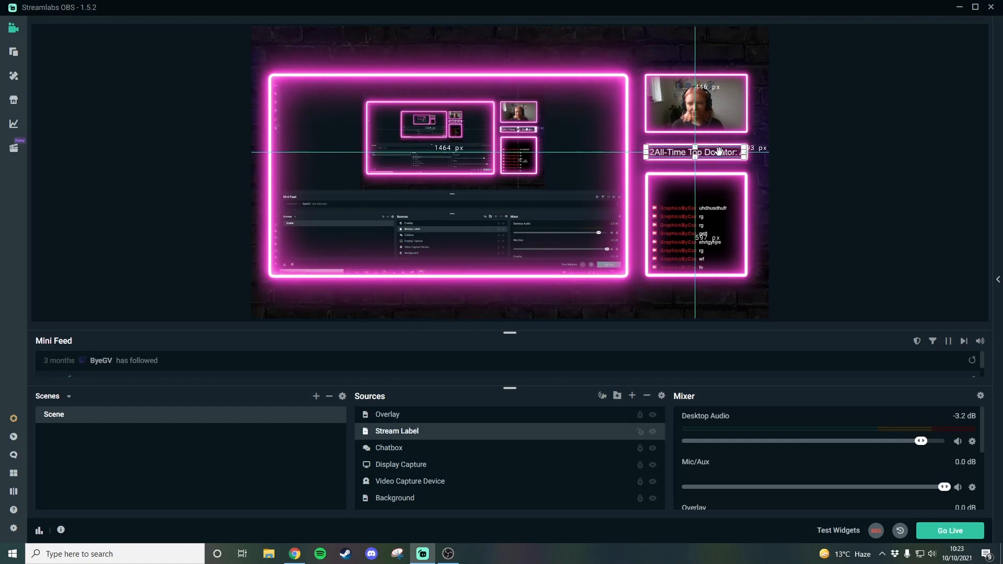
double_click(434, 436)
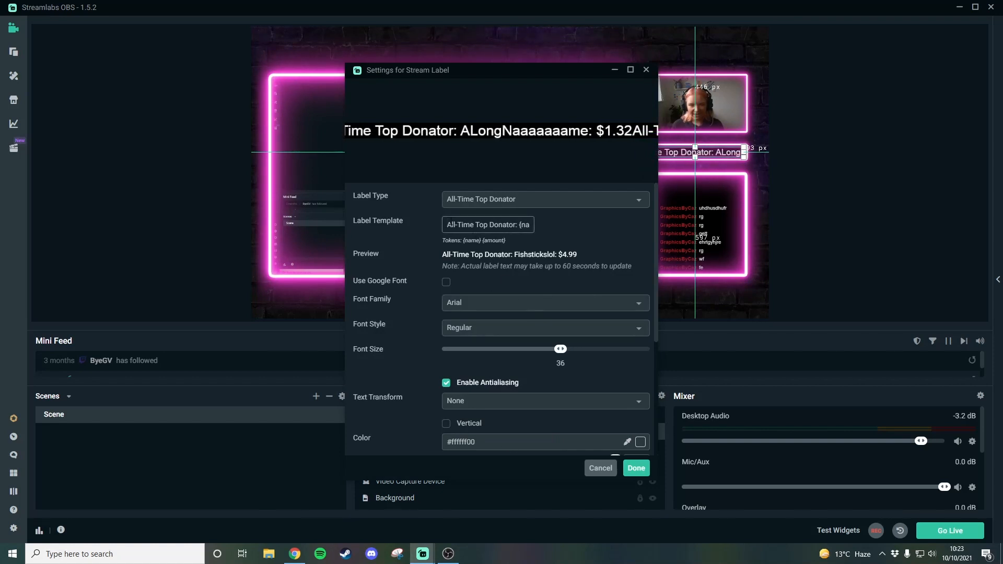
click(447, 225)
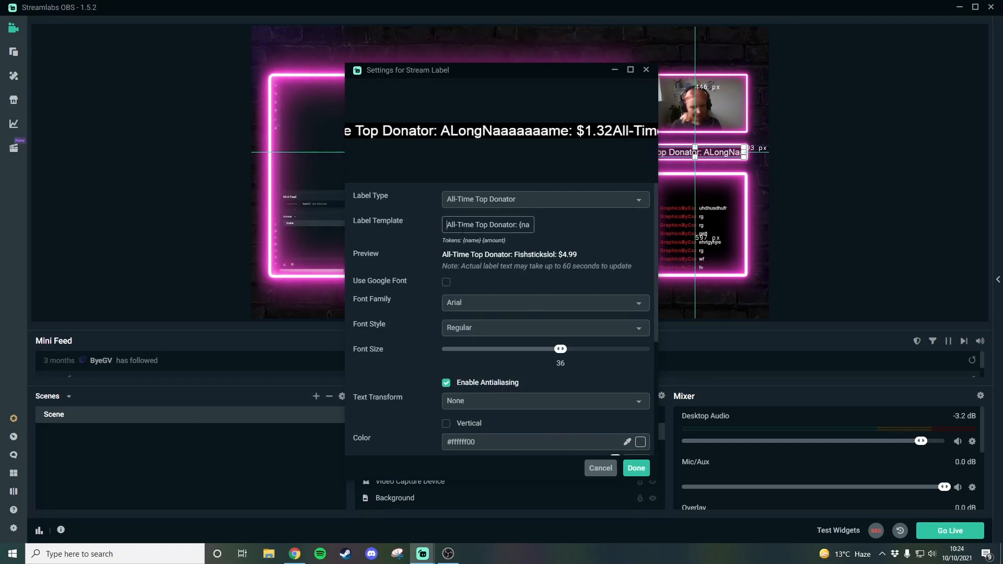
drag(449, 225, 587, 230)
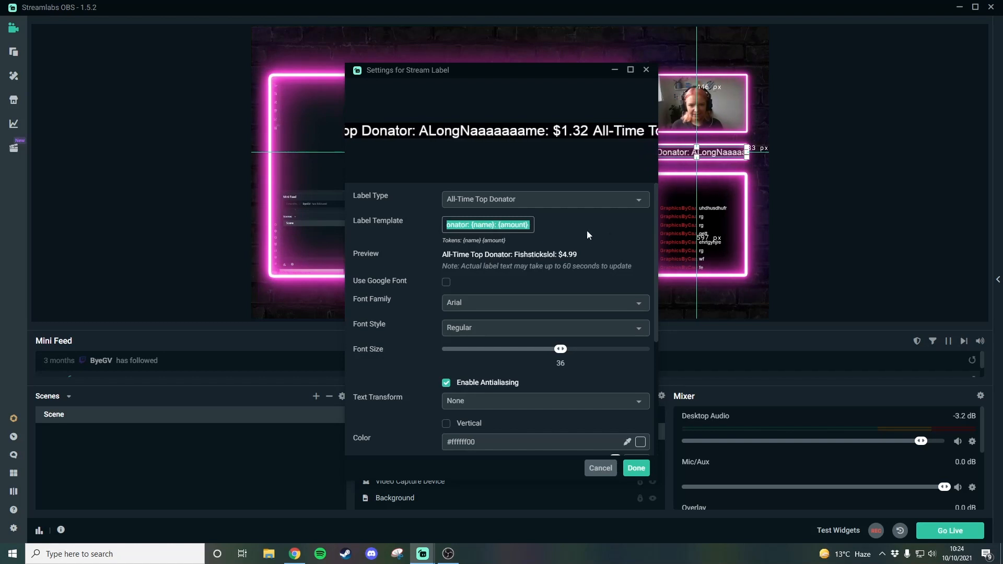
click(526, 225)
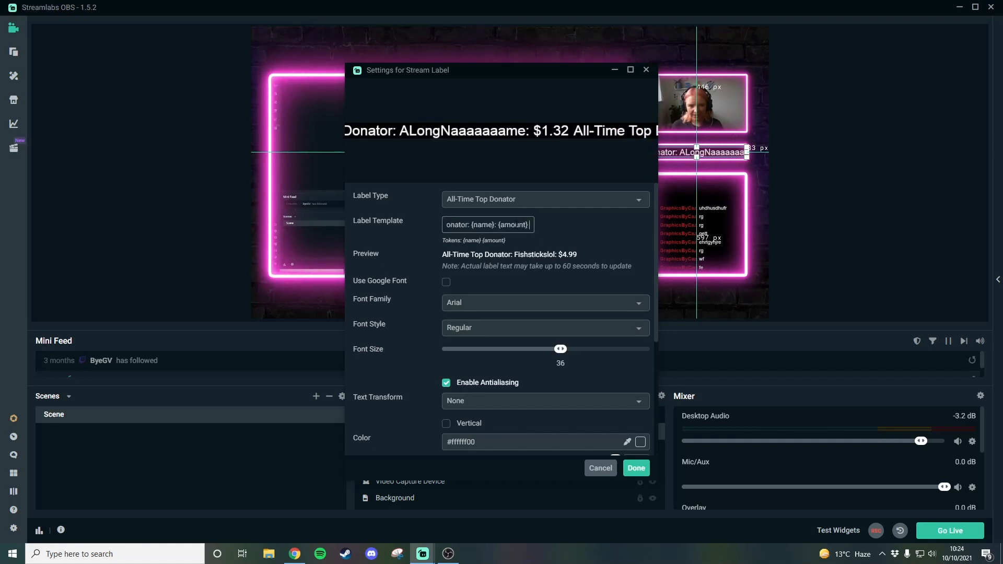
key(ctrl+a)
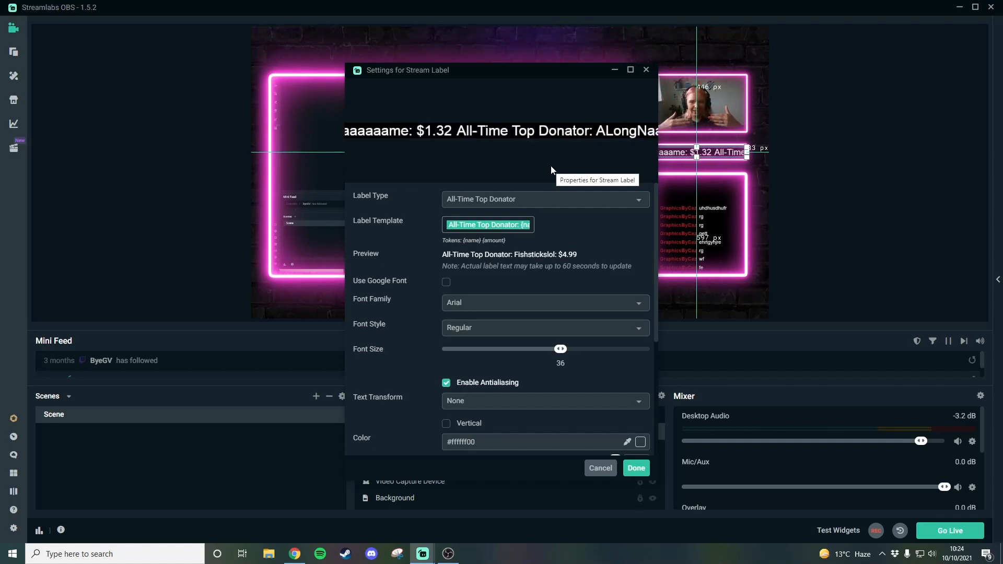
click(636, 468)
click(824, 243)
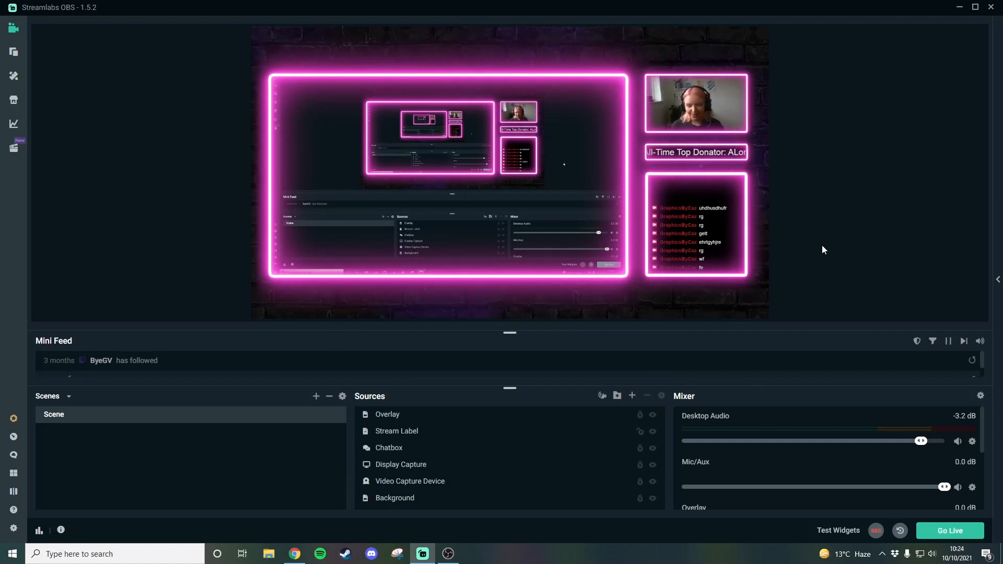
Add an Alertbox widget source named Alertbox to the scene and accept its default settings
click(632, 396)
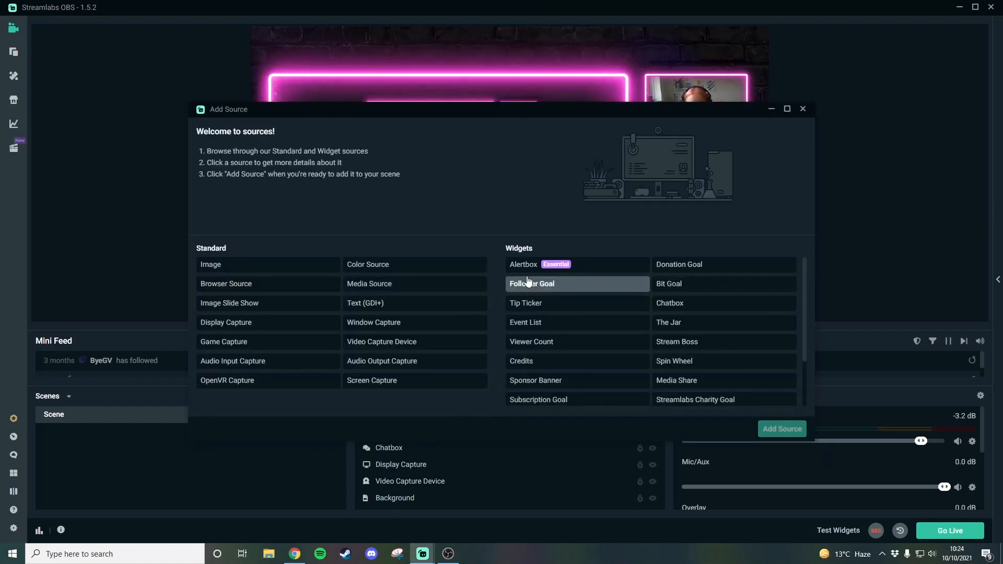
click(592, 266)
click(775, 430)
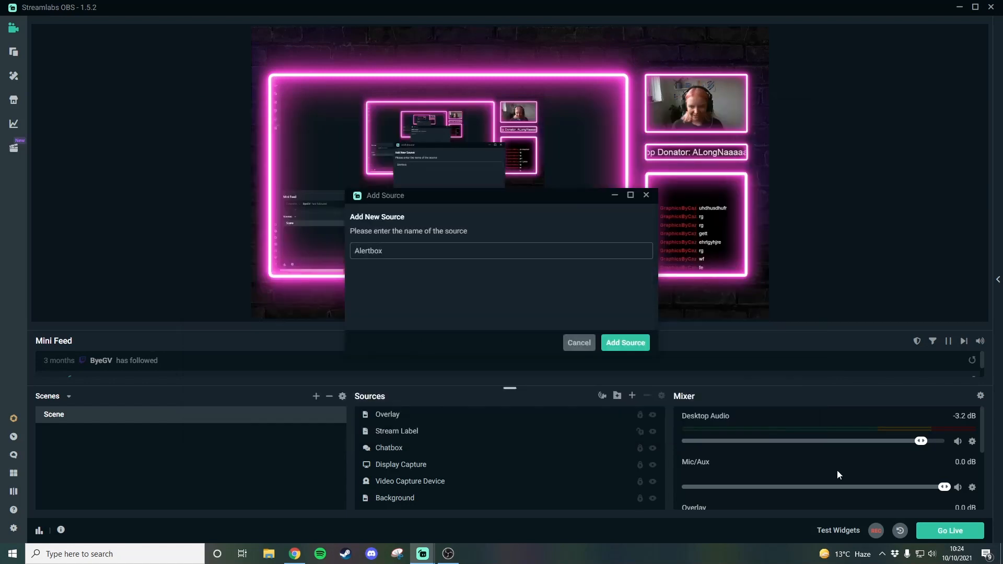
click(635, 346)
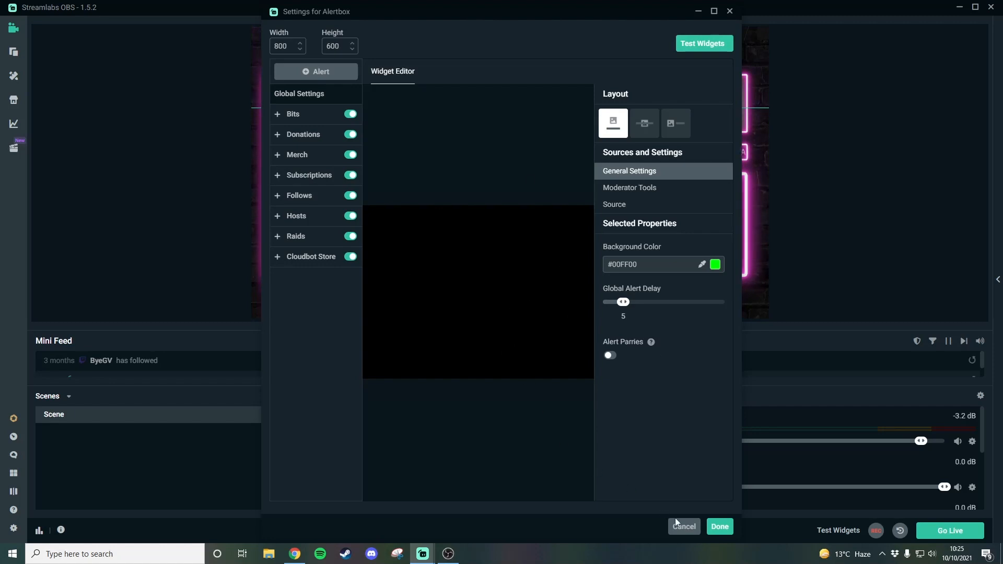
click(718, 526)
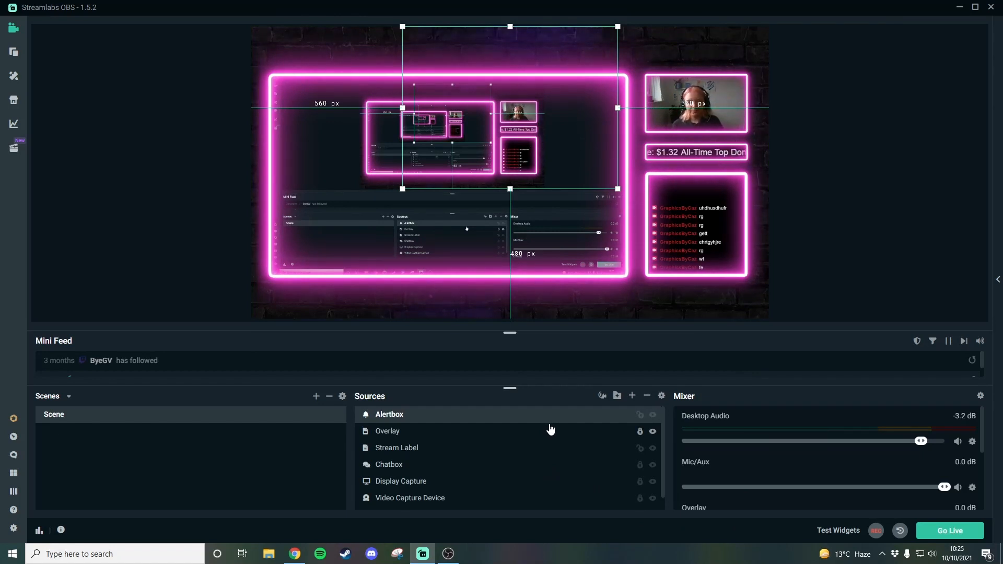
Lock the Alertbox source above Overlay in the source list and select it again
click(532, 434)
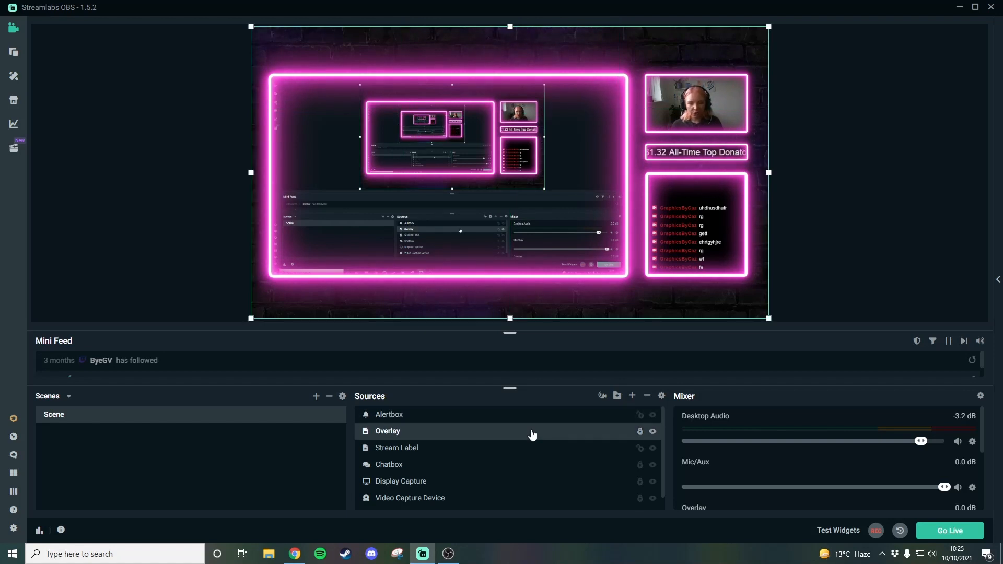
click(556, 420)
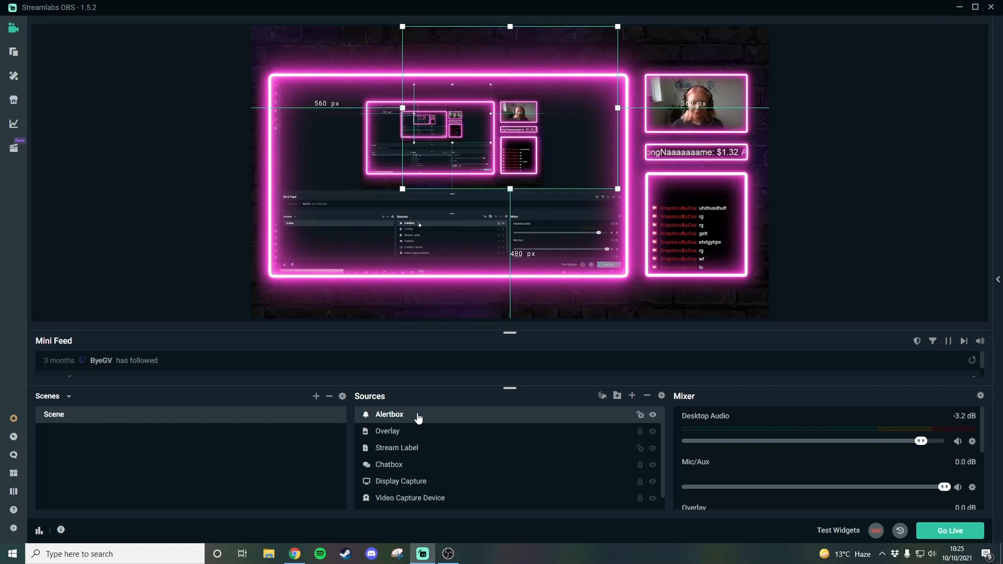
click(640, 415)
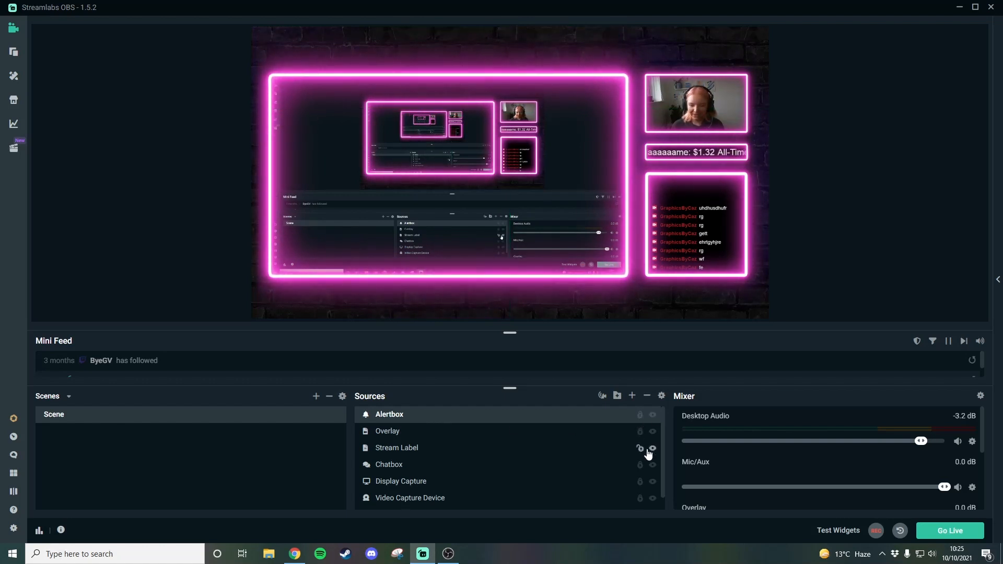
click(859, 255)
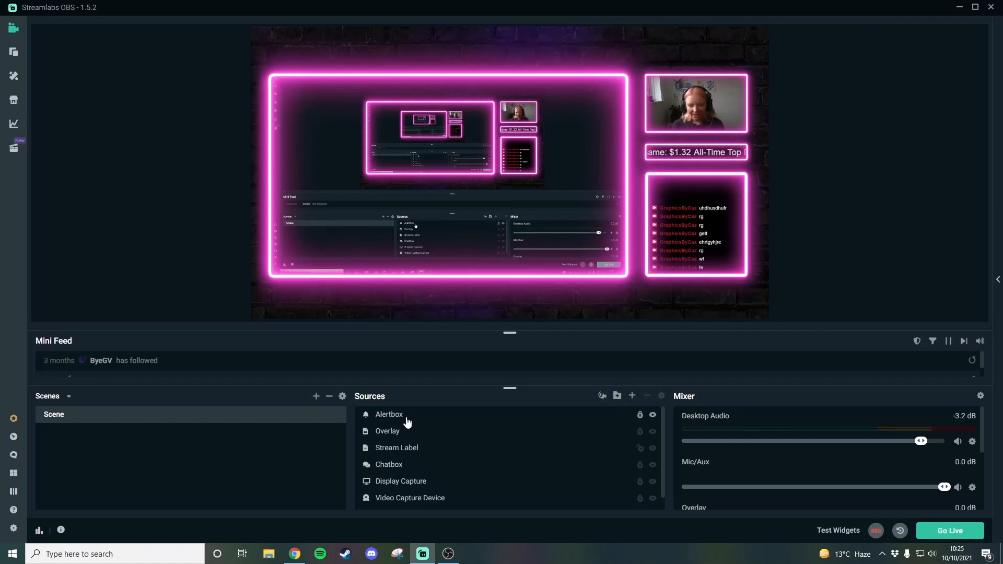
click(426, 419)
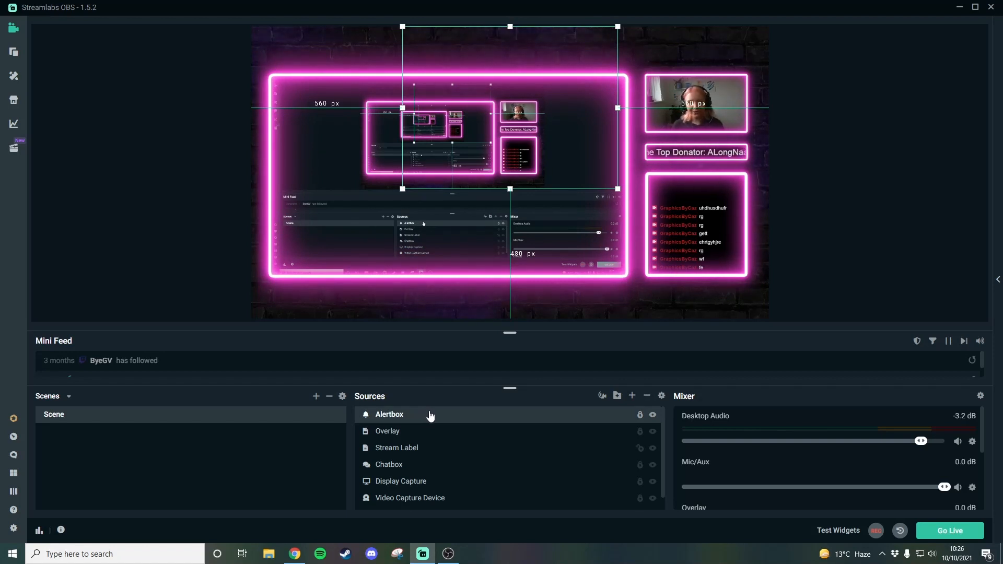
Switch to Chrome, open the Streamlabs dashboard's Alert Box page, and review its general settings
click(295, 554)
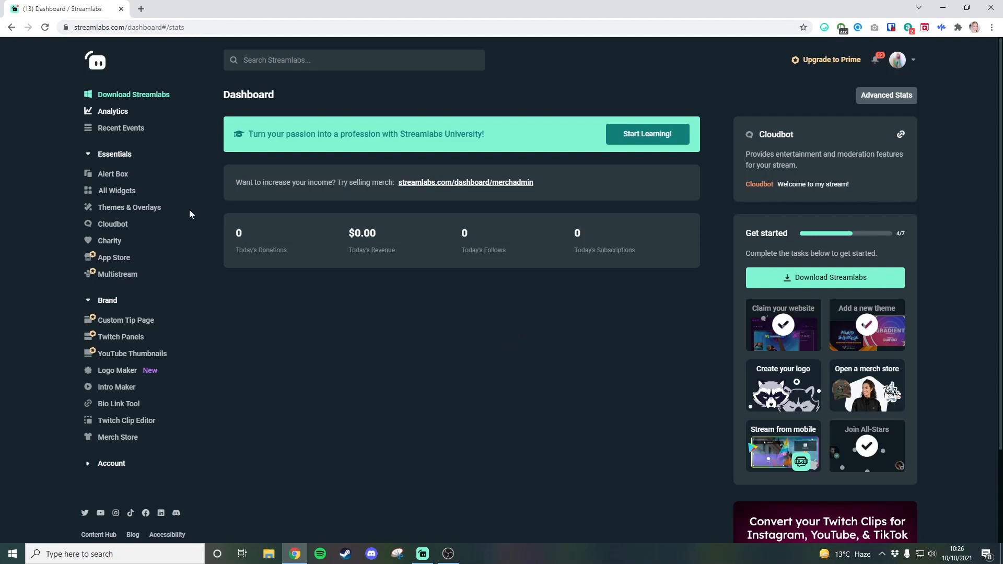
click(120, 180)
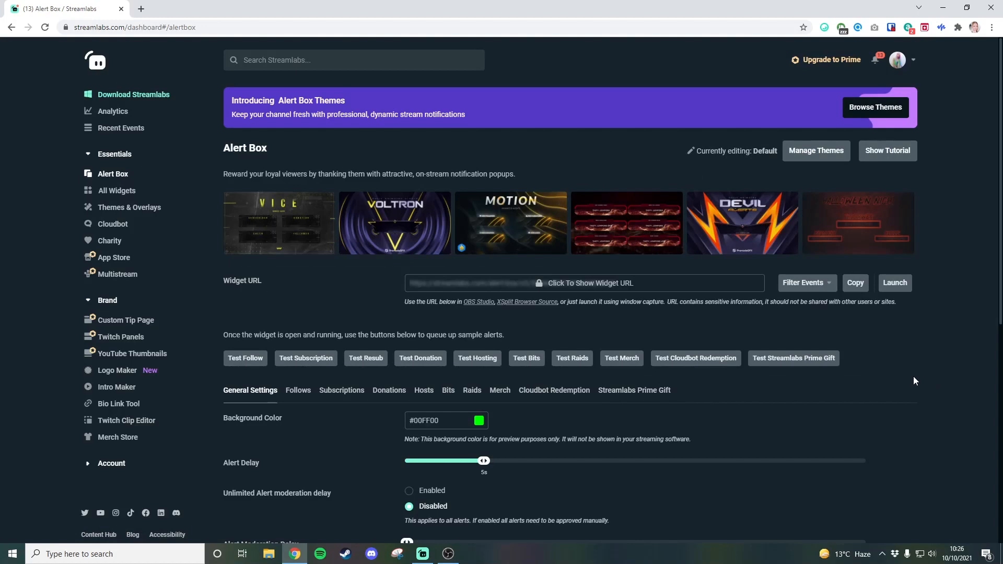
scroll(909, 358, down, 5)
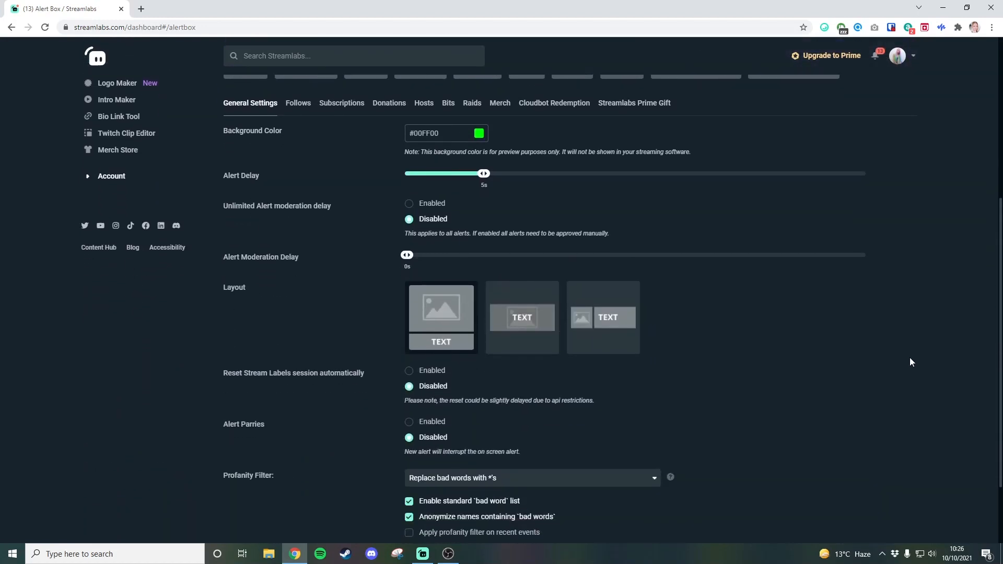
scroll(910, 362, down, 2)
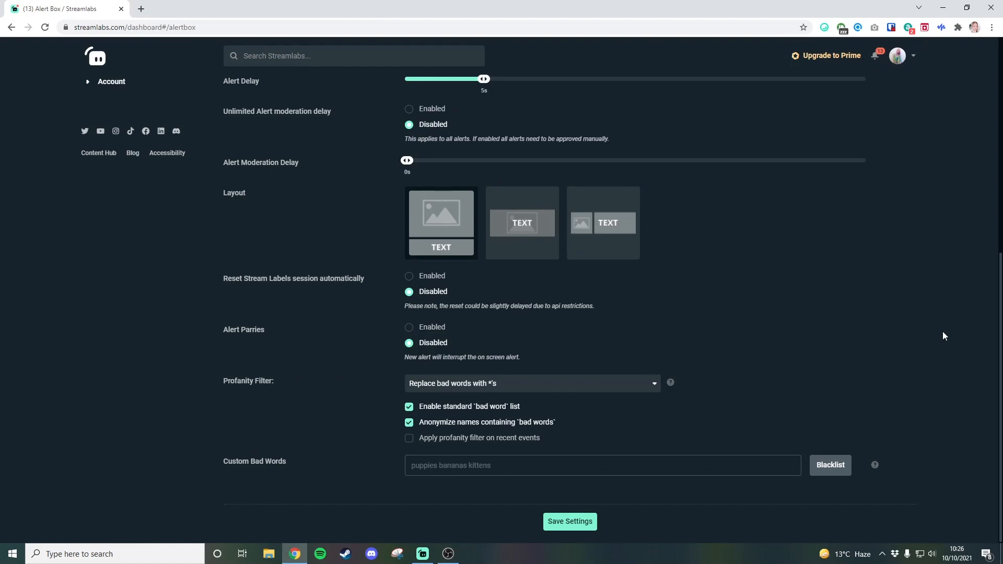
scroll(940, 337, up, 3)
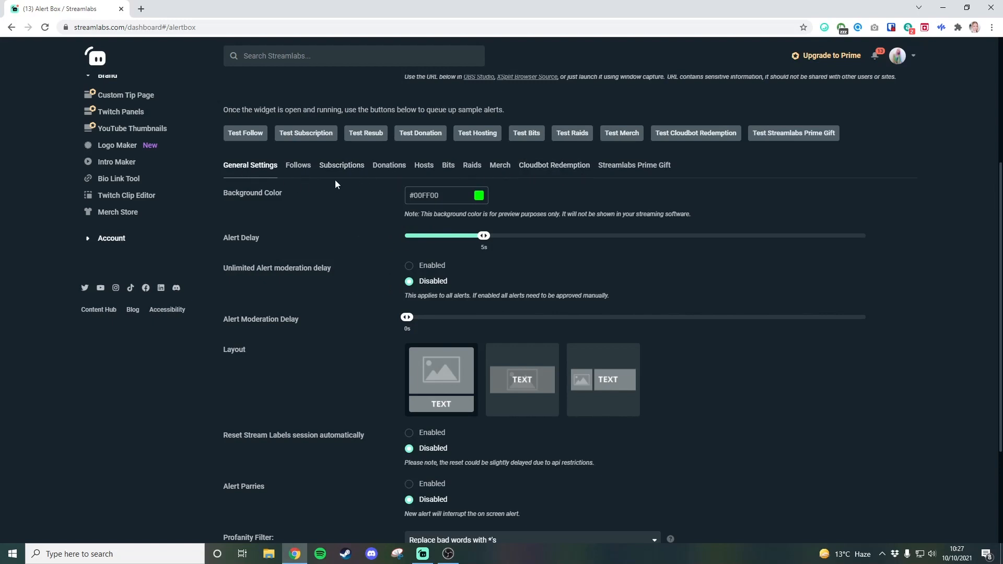
Open the donation alert settings and set the layout to the image above the text
click(385, 174)
scroll(858, 382, down, 4)
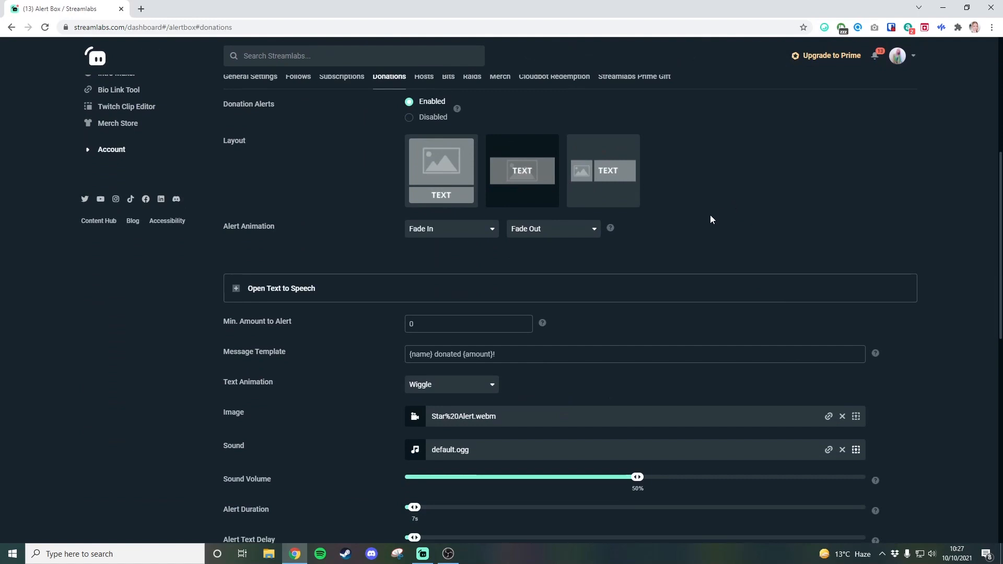
click(458, 203)
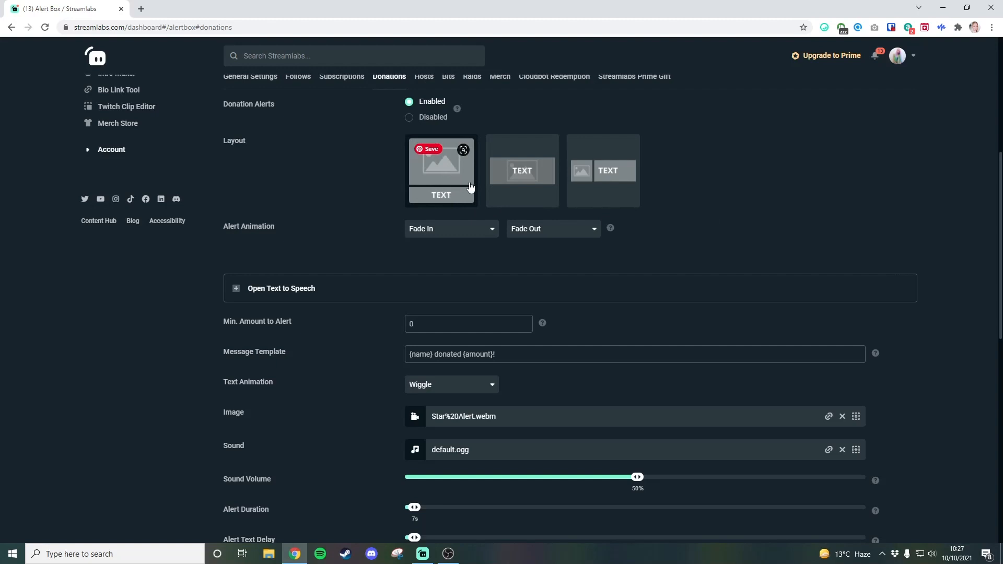
Remove the current image file from the donation alert
scroll(596, 253, down, 2)
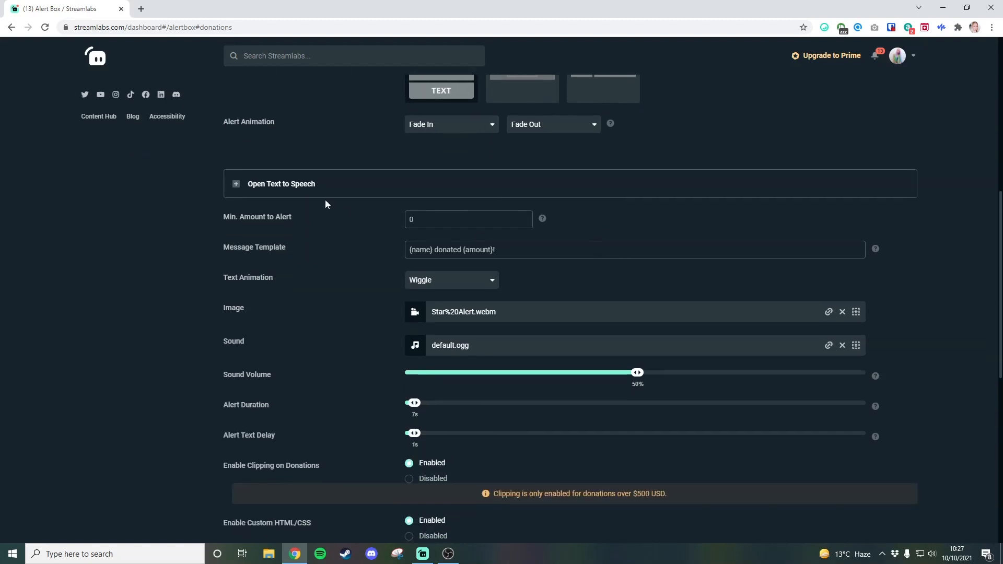
scroll(358, 288, down, 1)
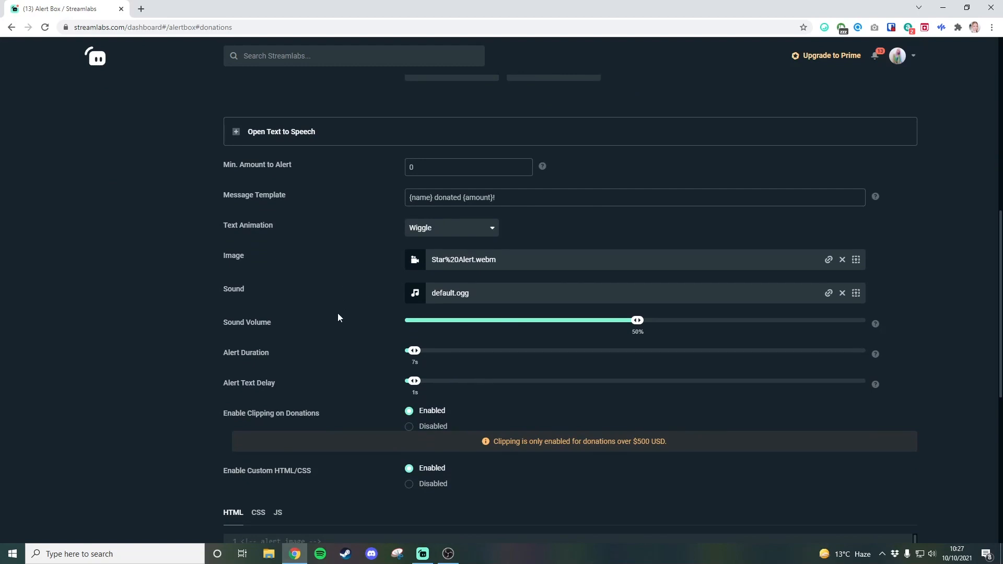
scroll(338, 318, down, 1)
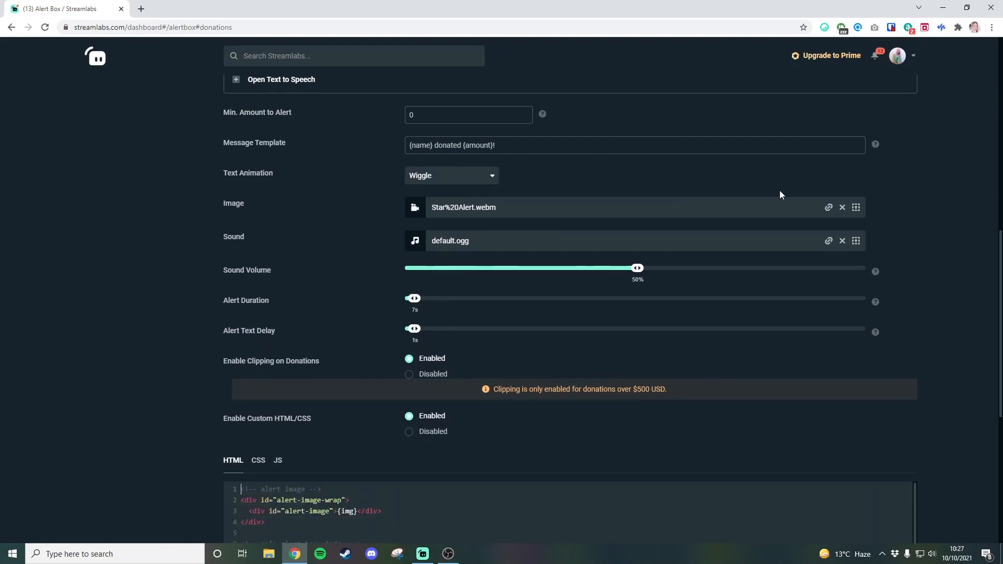
click(842, 209)
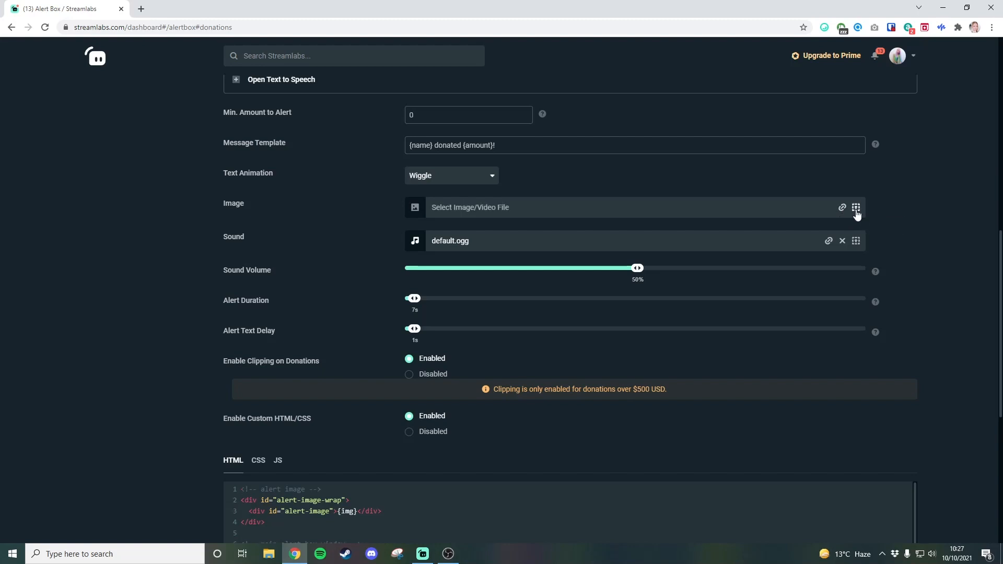
Browse the stock images for the donation alert and upload New Donation.webm from the pink neon pack's Alerts folder to the gallery
click(856, 209)
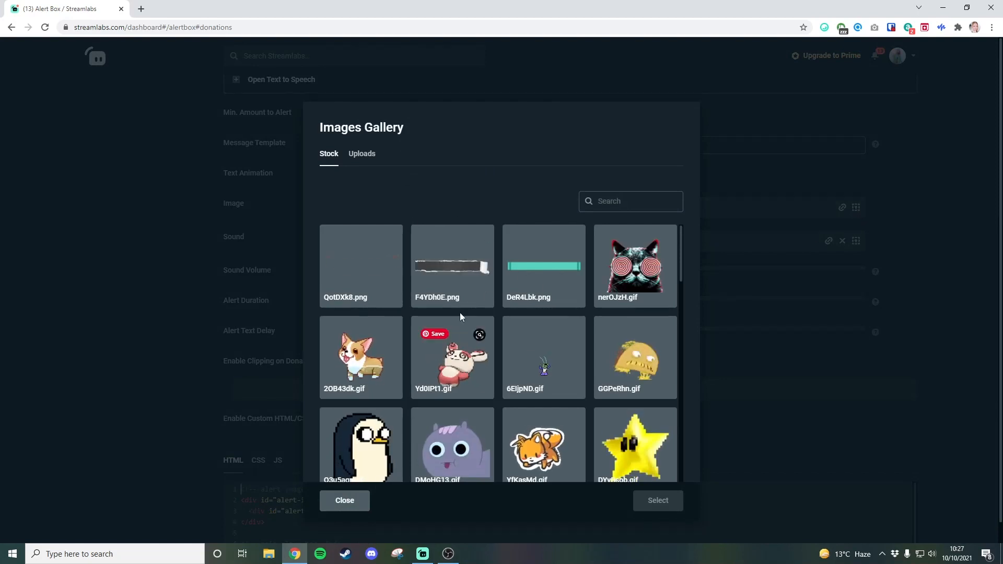
scroll(525, 402, down, 3)
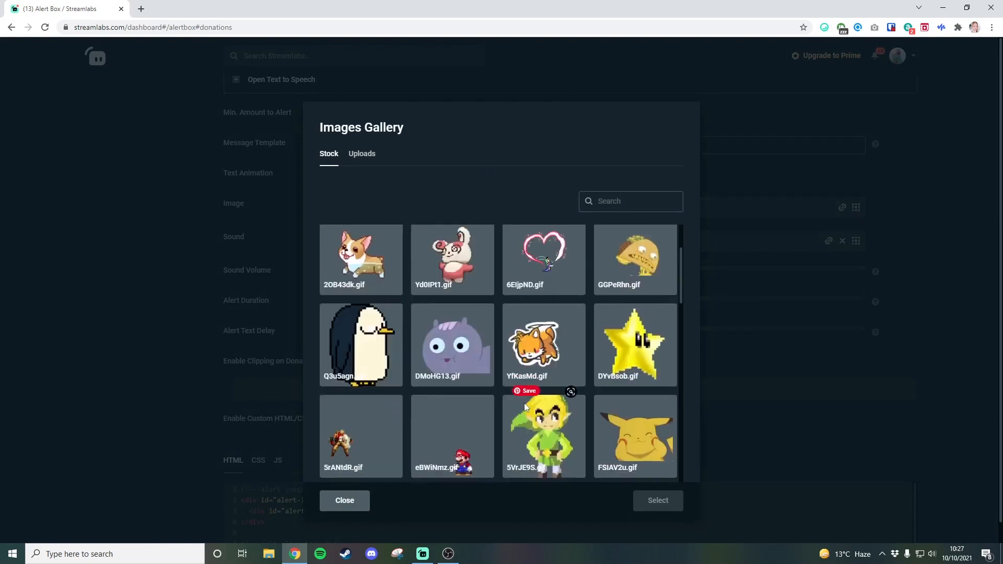
scroll(578, 400, up, 3)
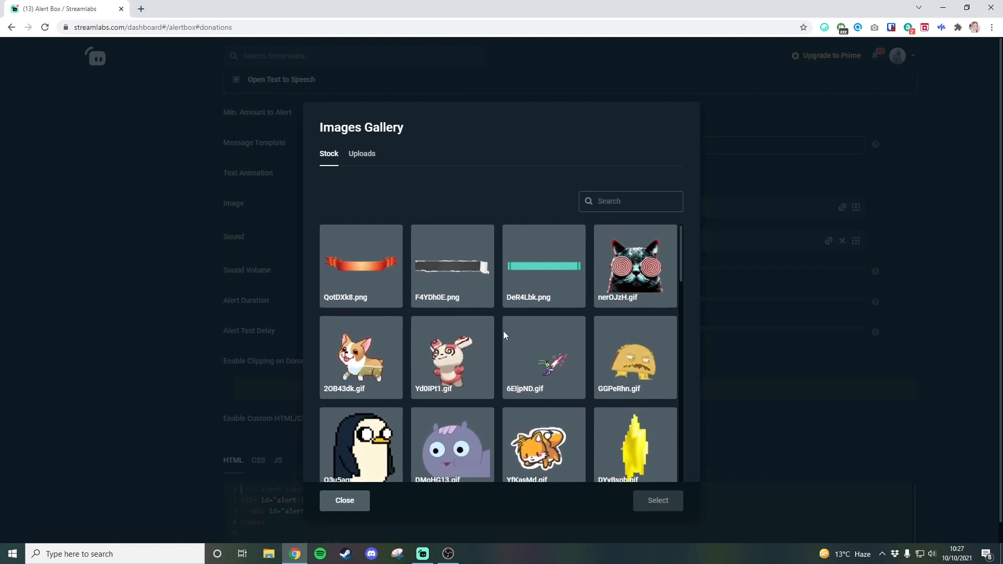
click(366, 155)
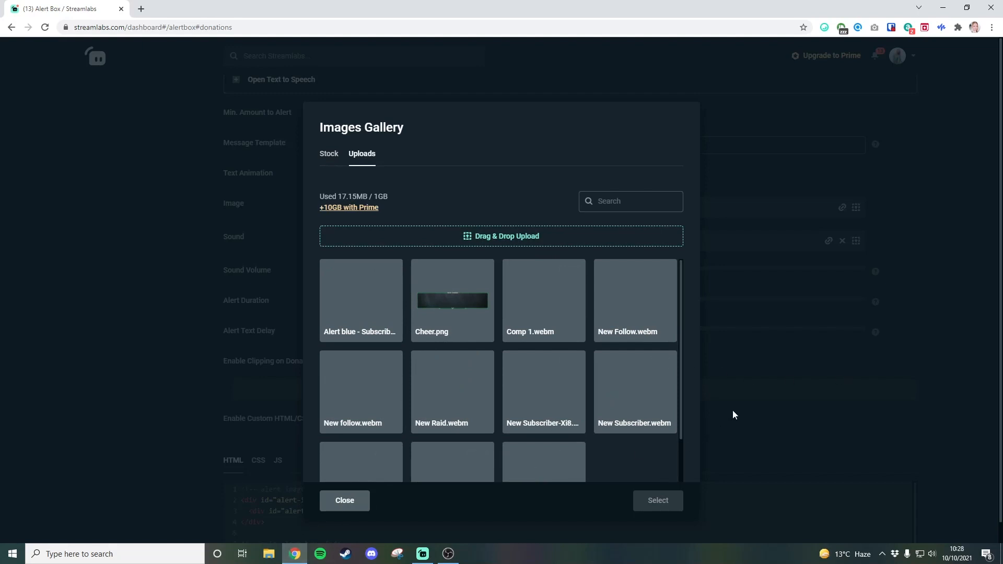
click(581, 242)
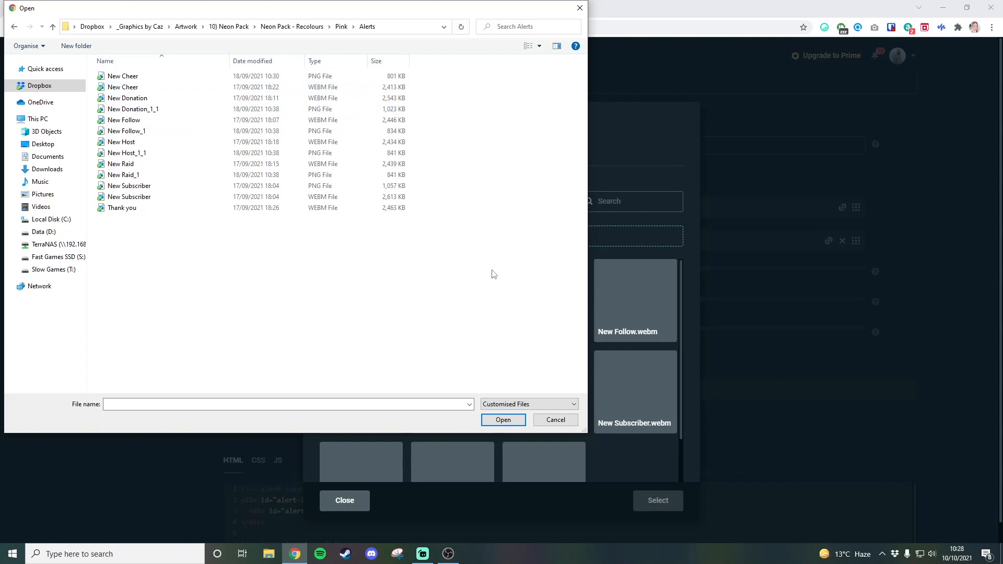
click(146, 103)
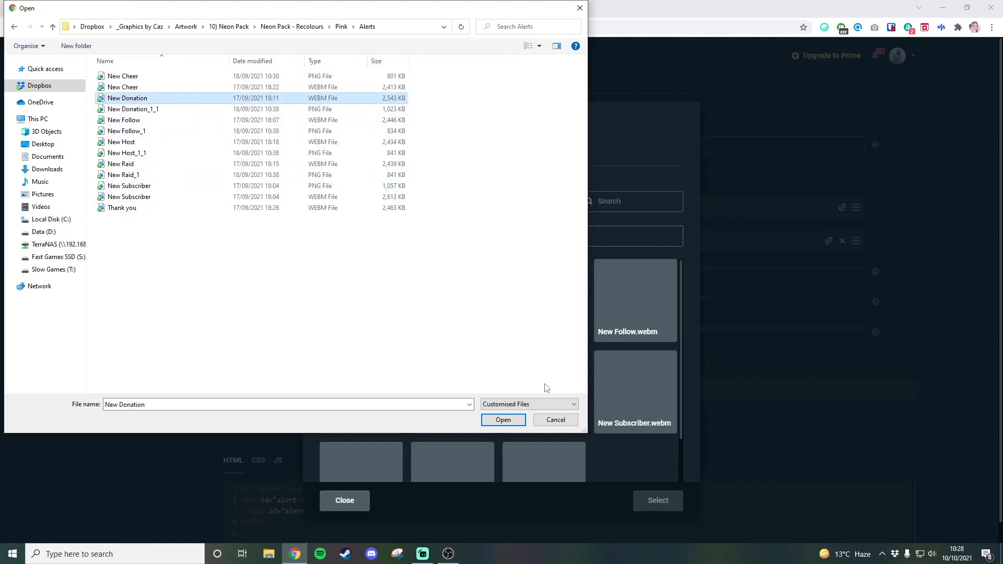
click(505, 420)
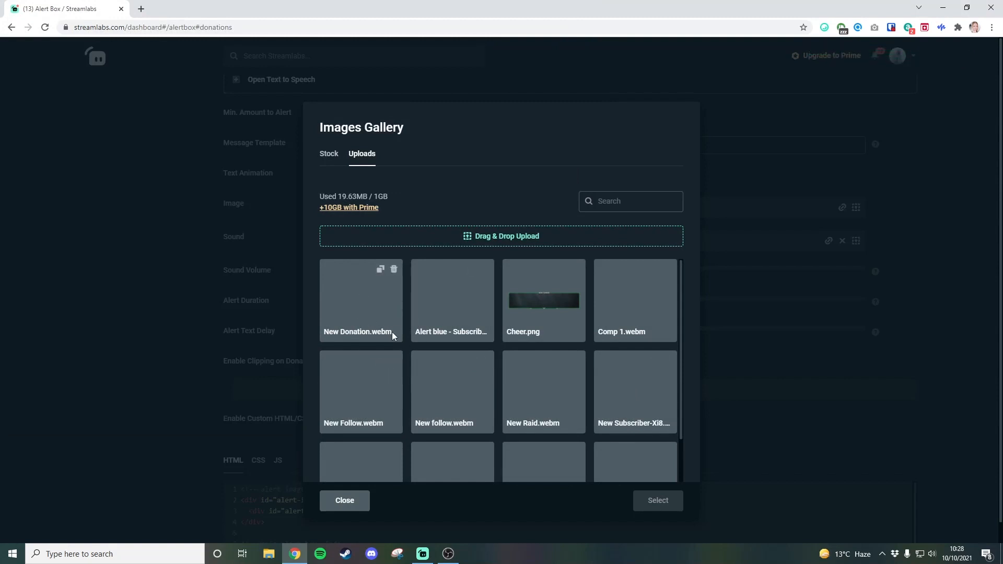
Use the uploaded New Donation.webm as the donation alert's image and save the alert settings
click(357, 301)
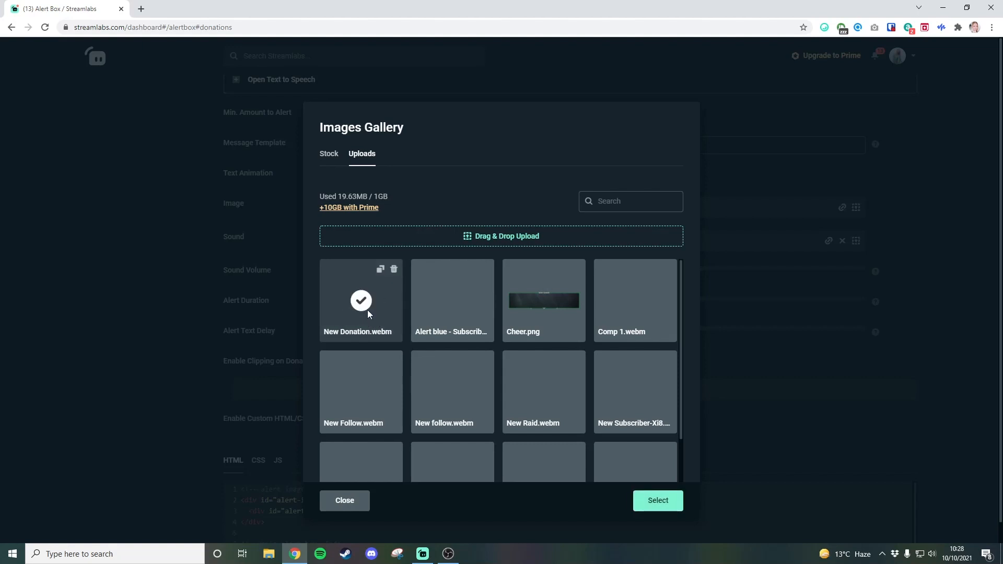
click(659, 503)
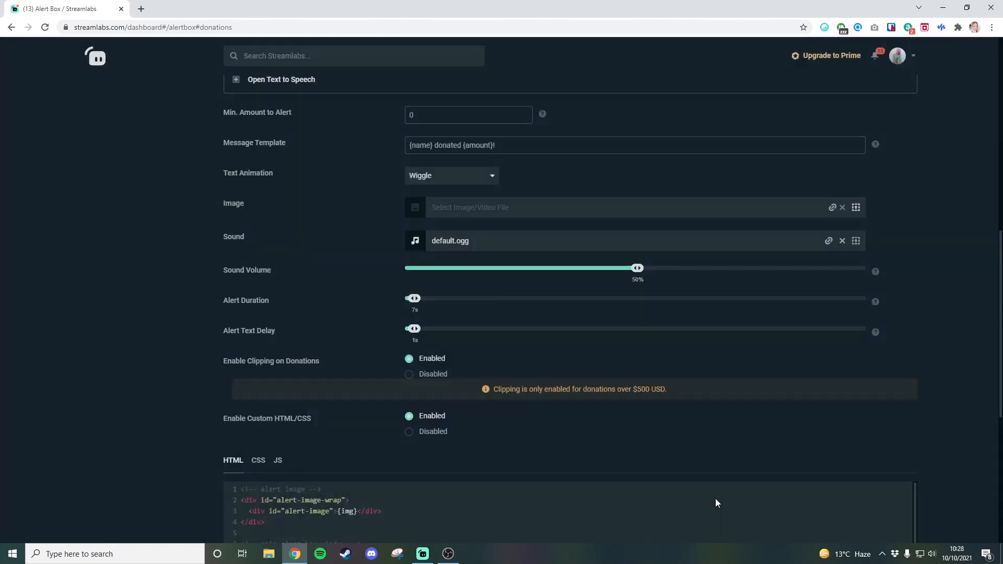
scroll(743, 351, down, 1)
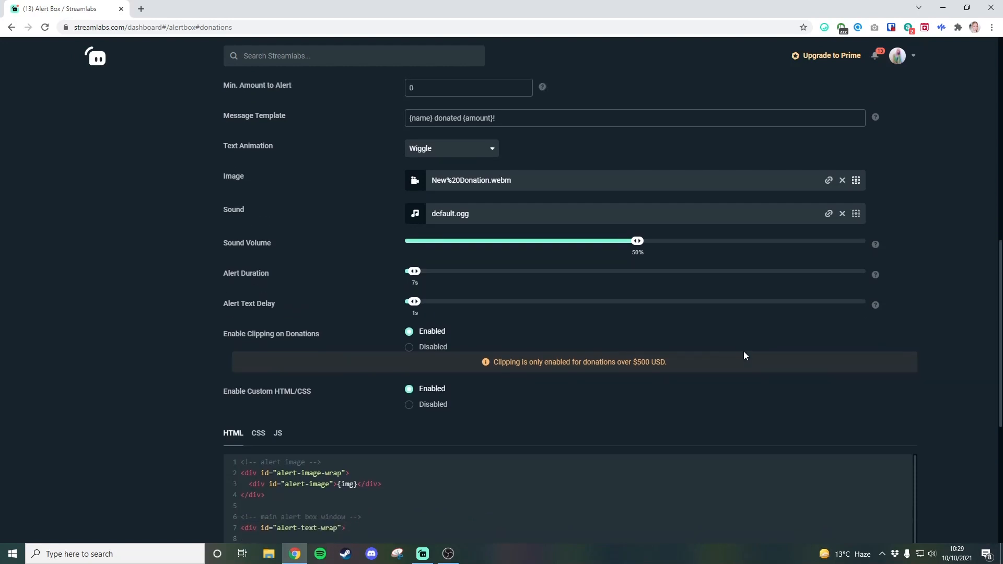
scroll(744, 351, down, 6)
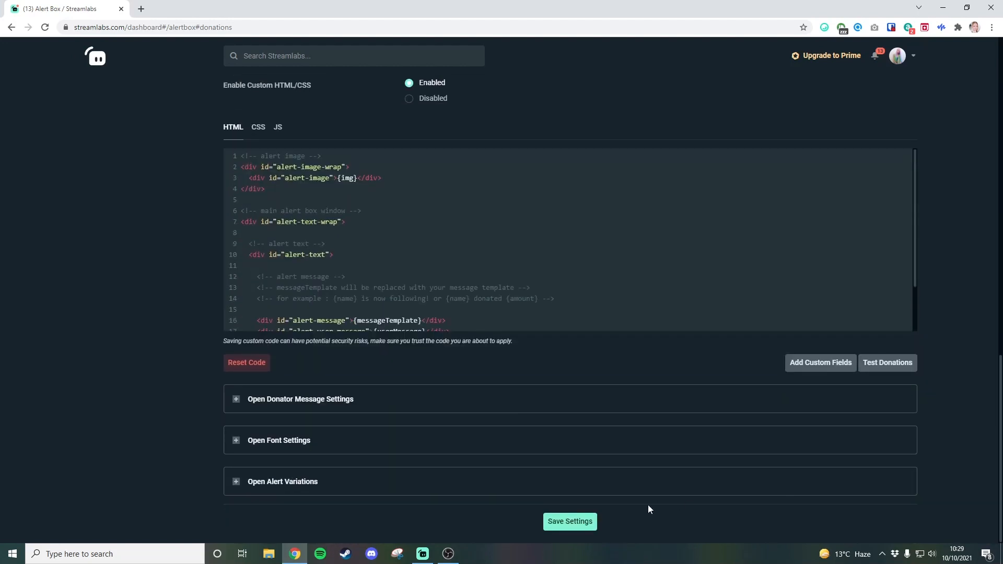
click(585, 523)
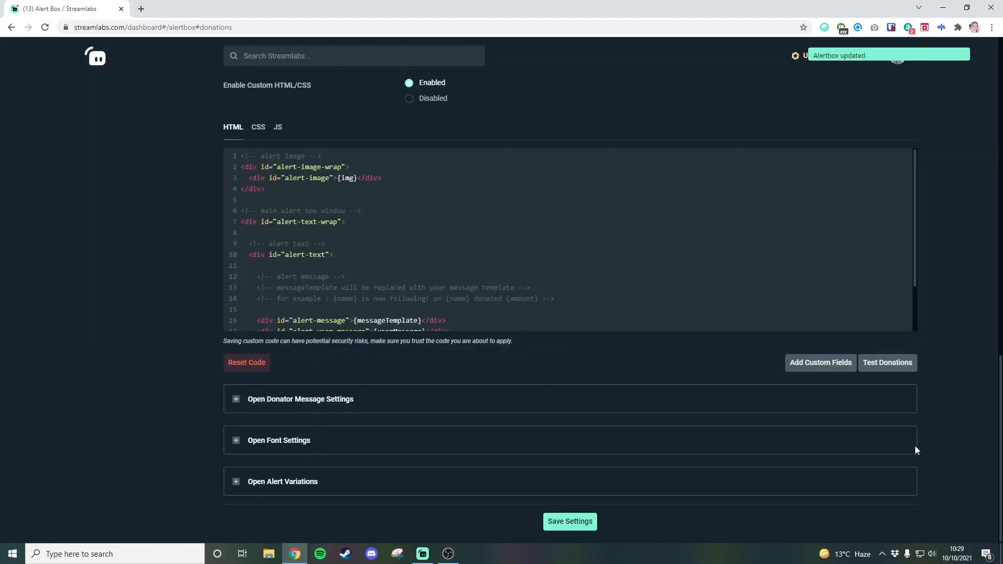
Send a test donation alert, switch to Streamlabs OBS to check it in the scene, and deselect the Alertbox
scroll(971, 284, up, 14)
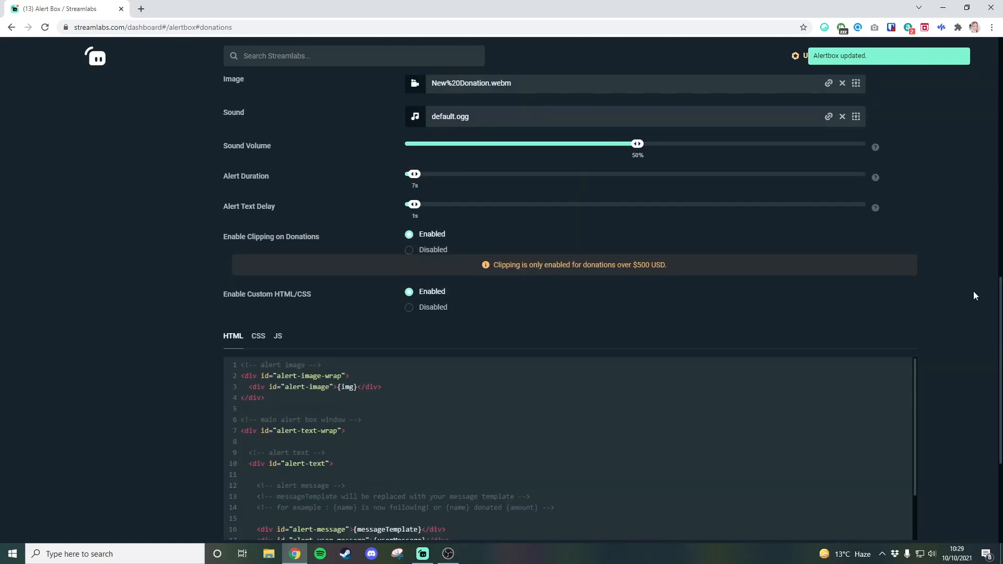
scroll(969, 305, up, 2)
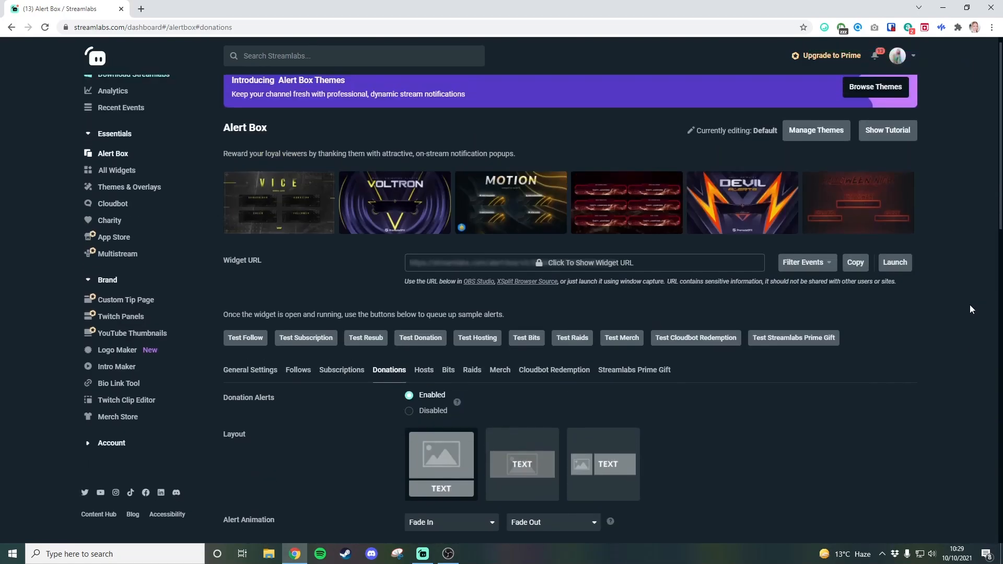
scroll(969, 305, down, 4)
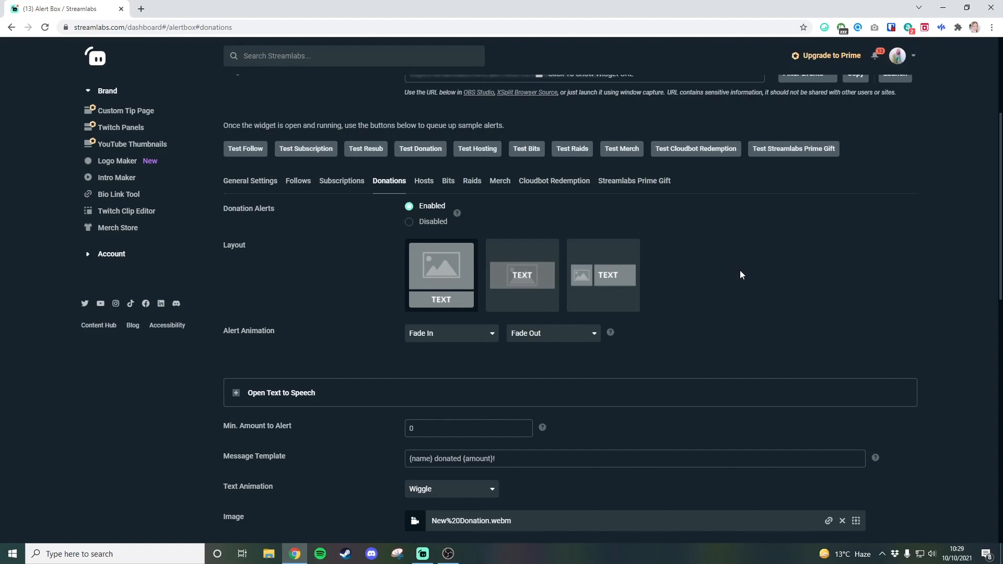
scroll(740, 270, up, 1)
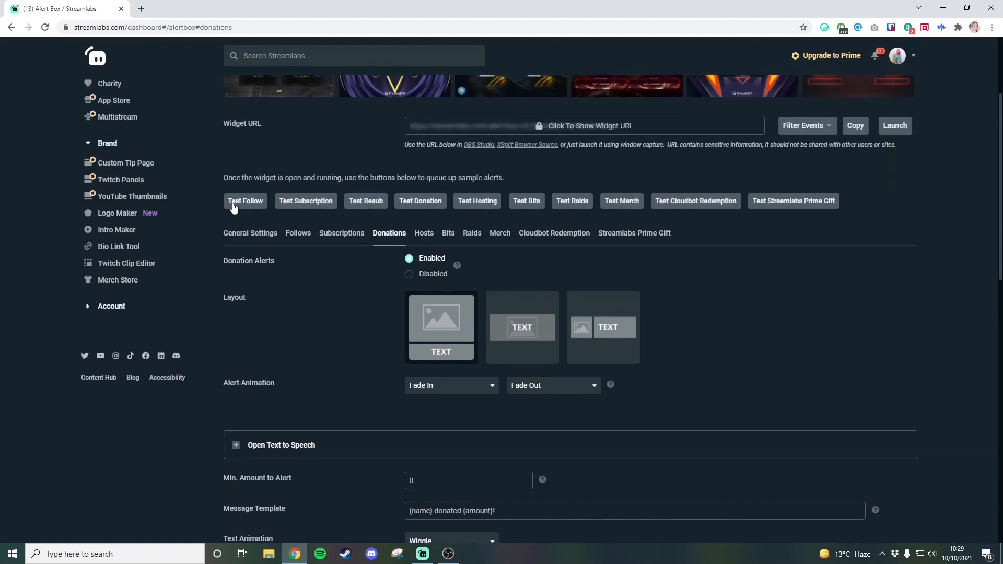
click(427, 205)
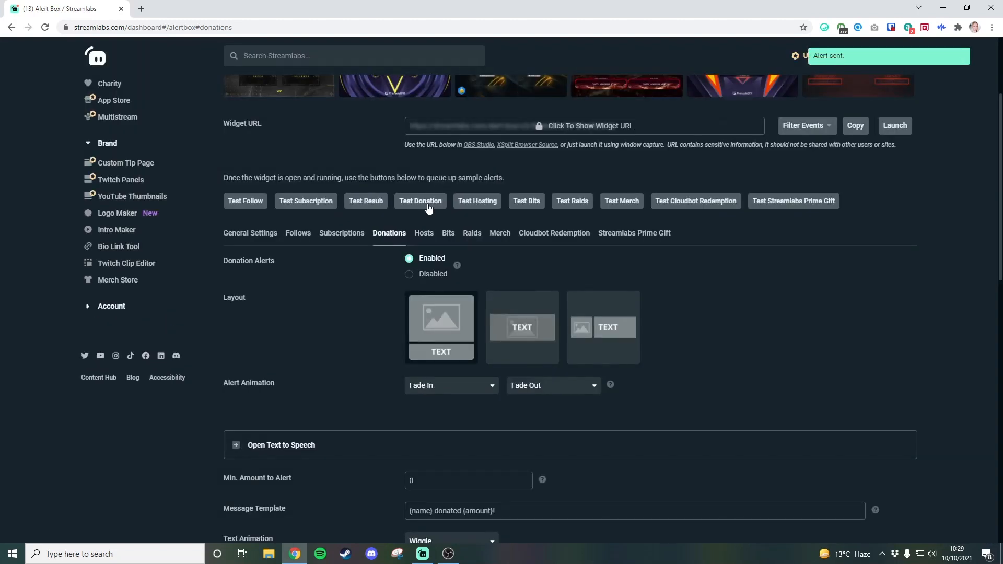
click(423, 554)
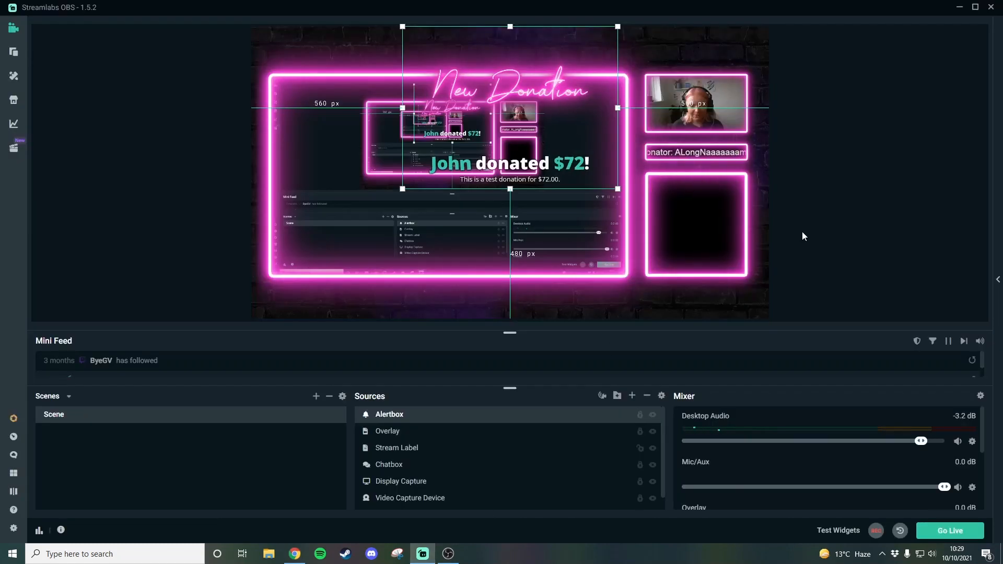
click(871, 163)
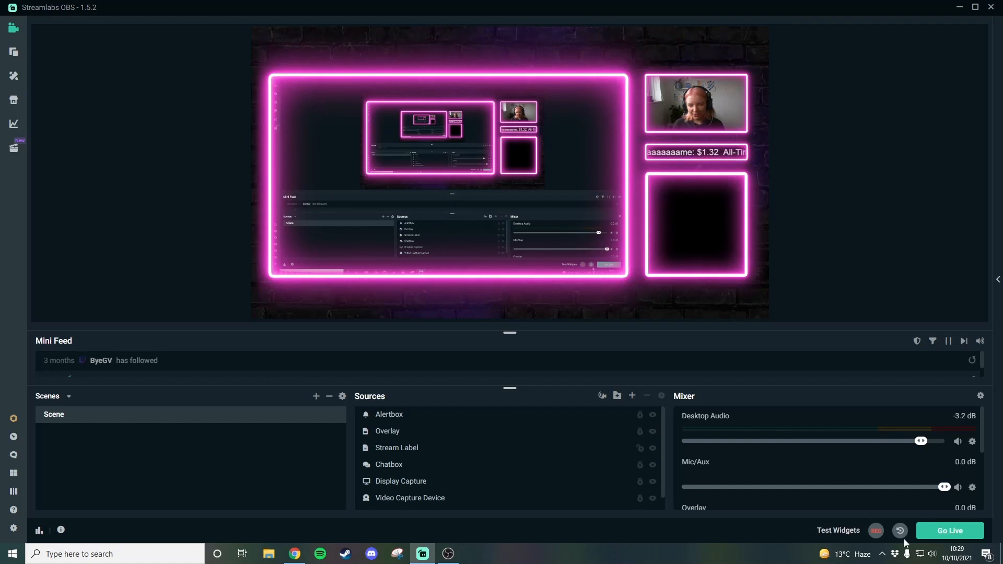
Unlock the Alertbox source and move it lower over the display capture frame, triggering test donation alerts to check its placement
mouse_move(836, 536)
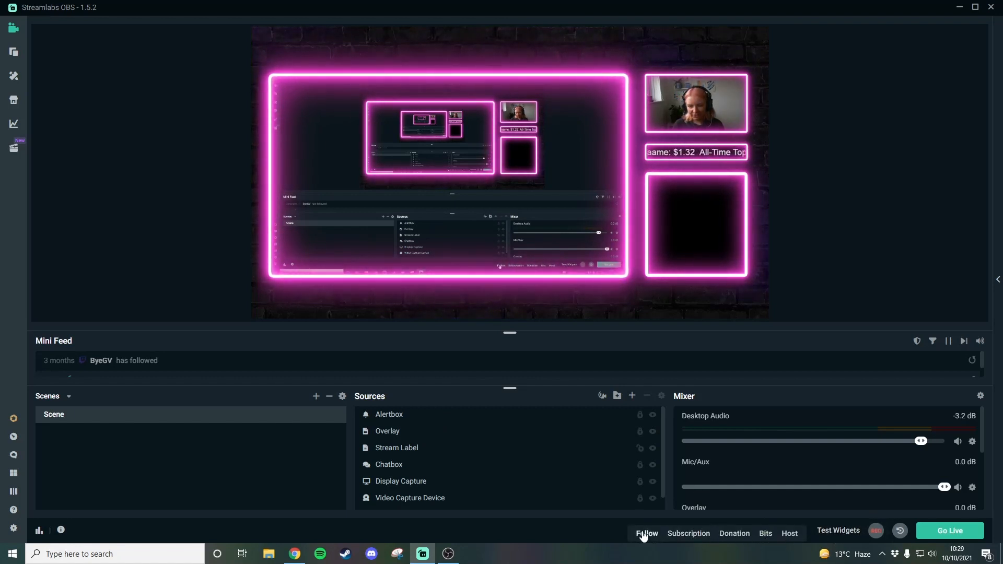
click(740, 539)
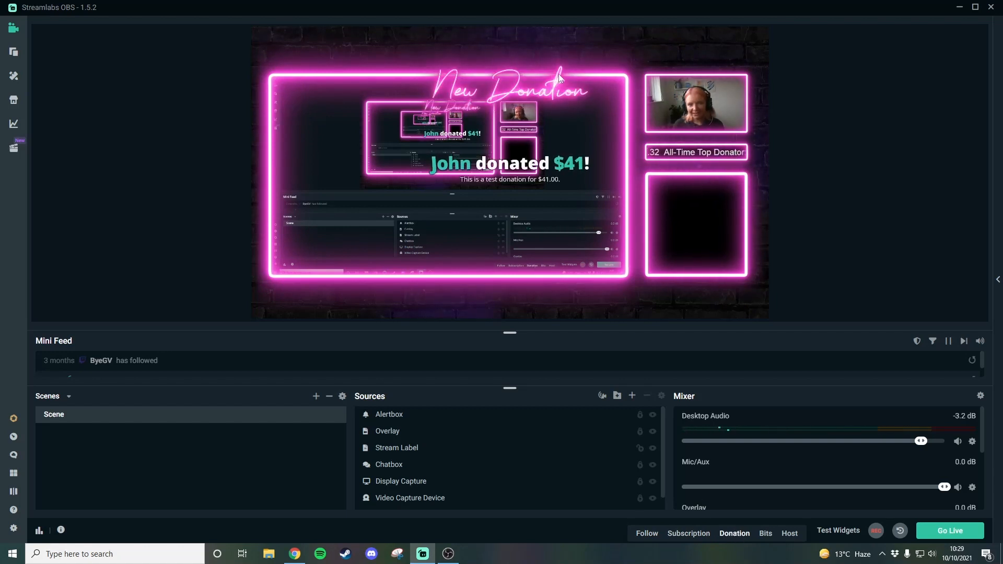
click(639, 414)
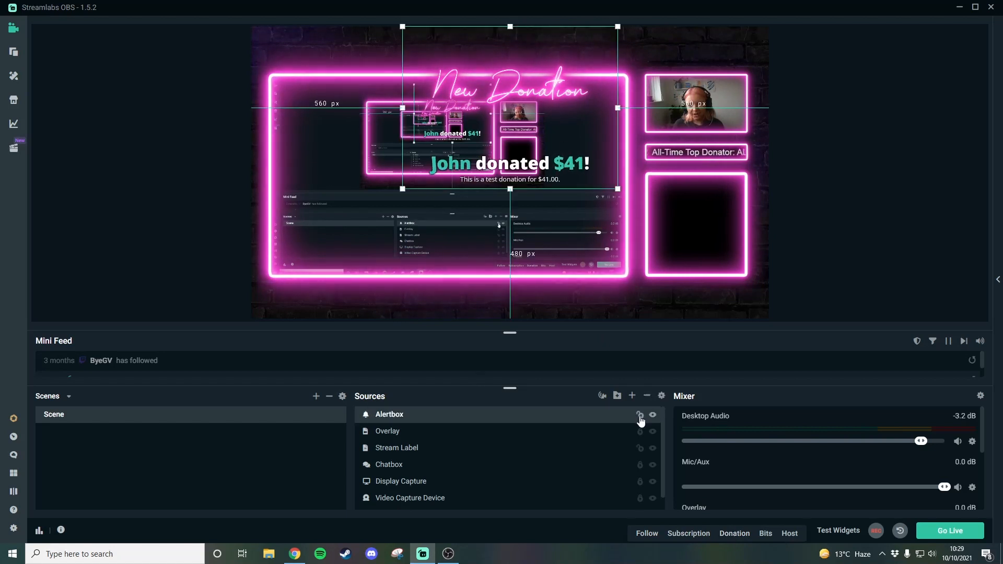
drag(523, 136, 514, 195)
click(799, 187)
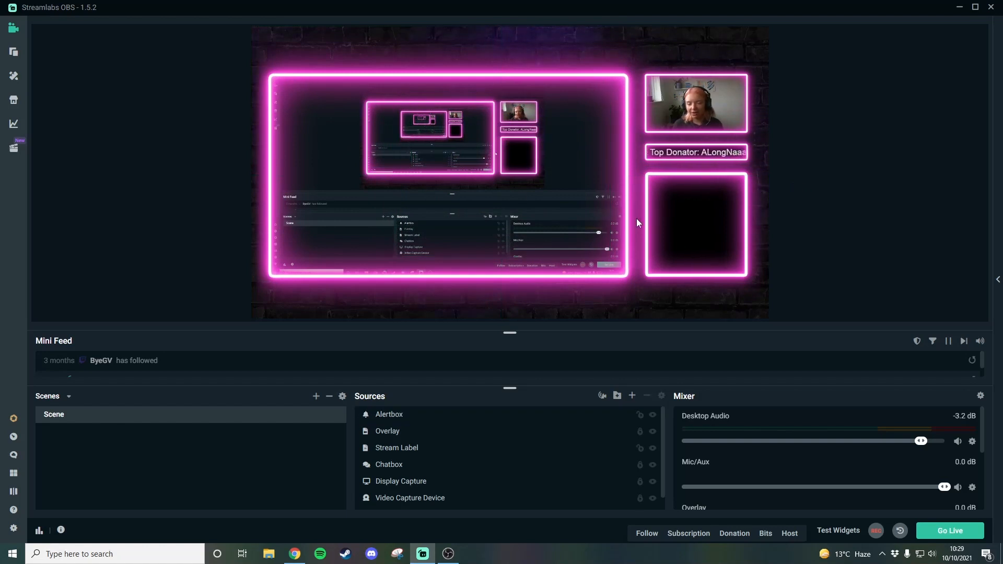
click(743, 537)
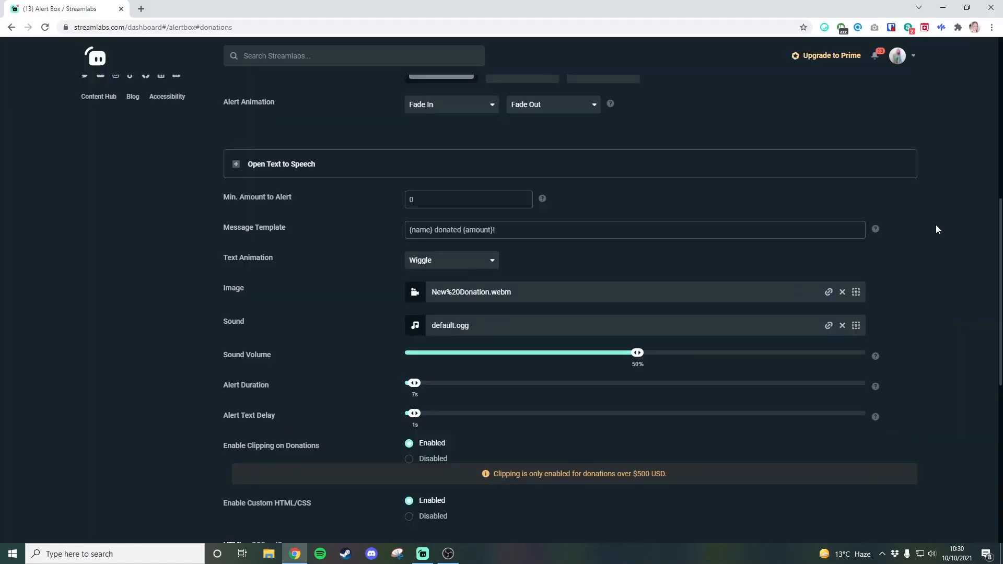
Switch back to the Alert Box page in Chrome and examine the subscription alert's layout, message, image, sound and duration settings
scroll(935, 225, up, 3)
scroll(935, 224, up, 2)
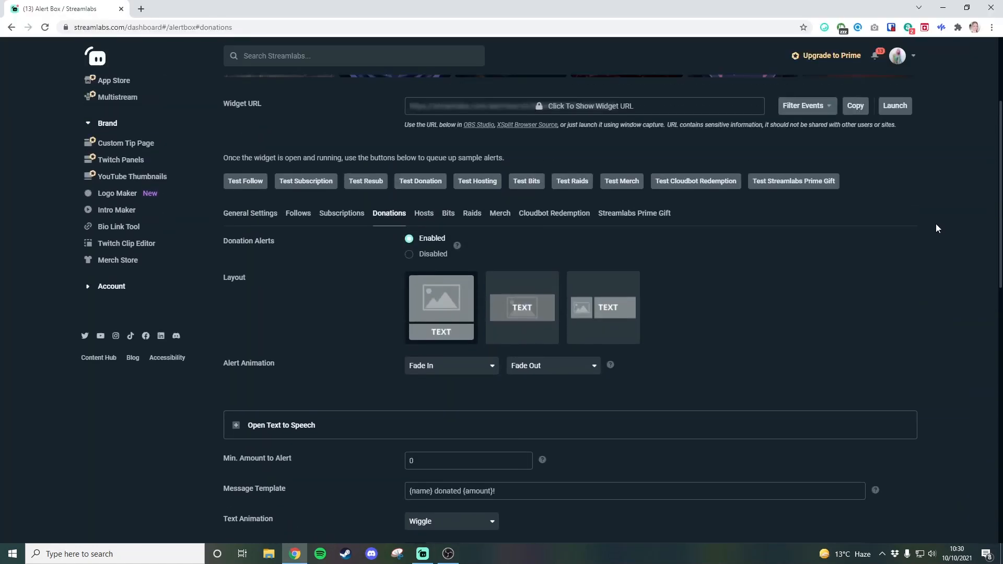
click(340, 213)
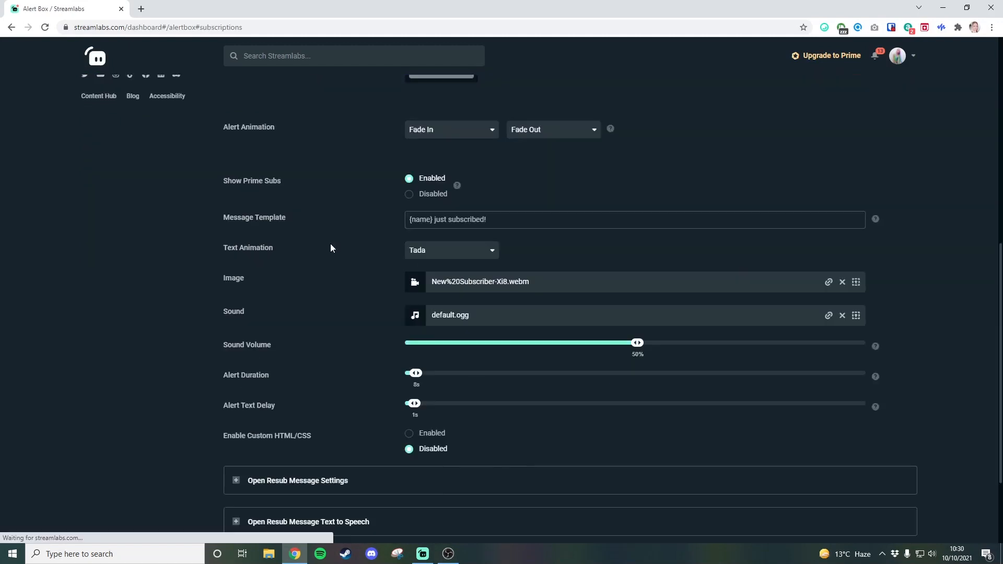
scroll(313, 287, down, 3)
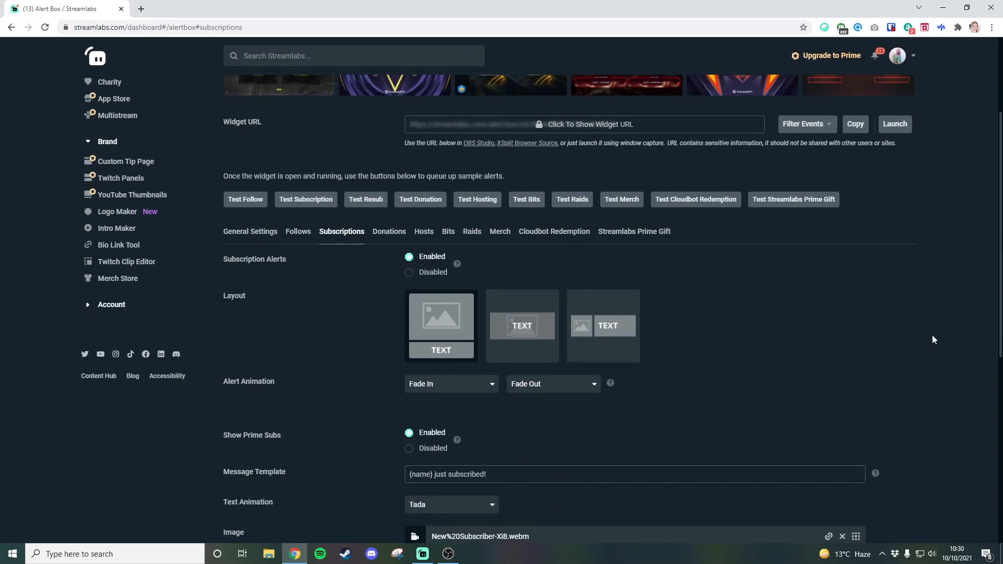
scroll(935, 339, down, 5)
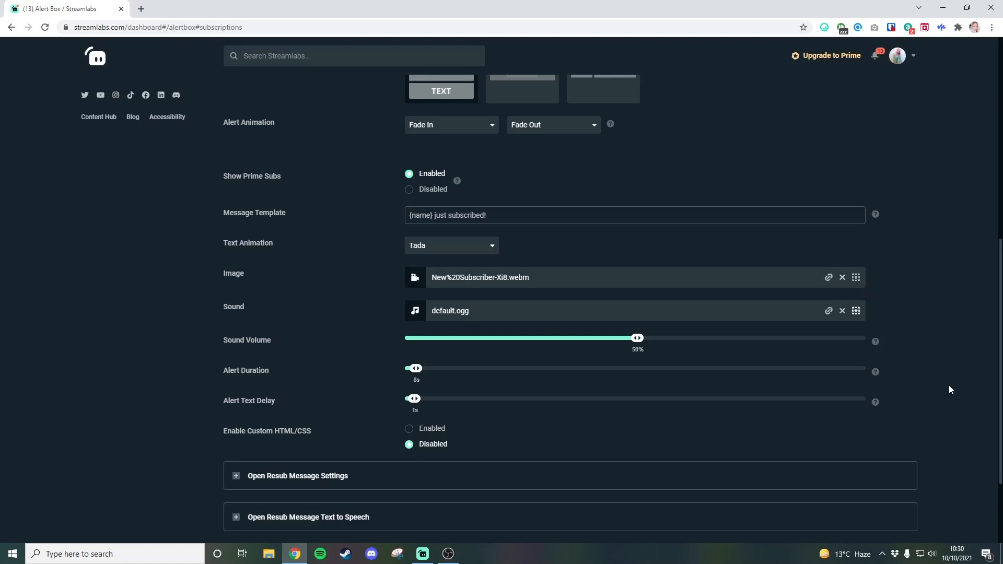
scroll(950, 388, up, 3)
scroll(947, 390, down, 5)
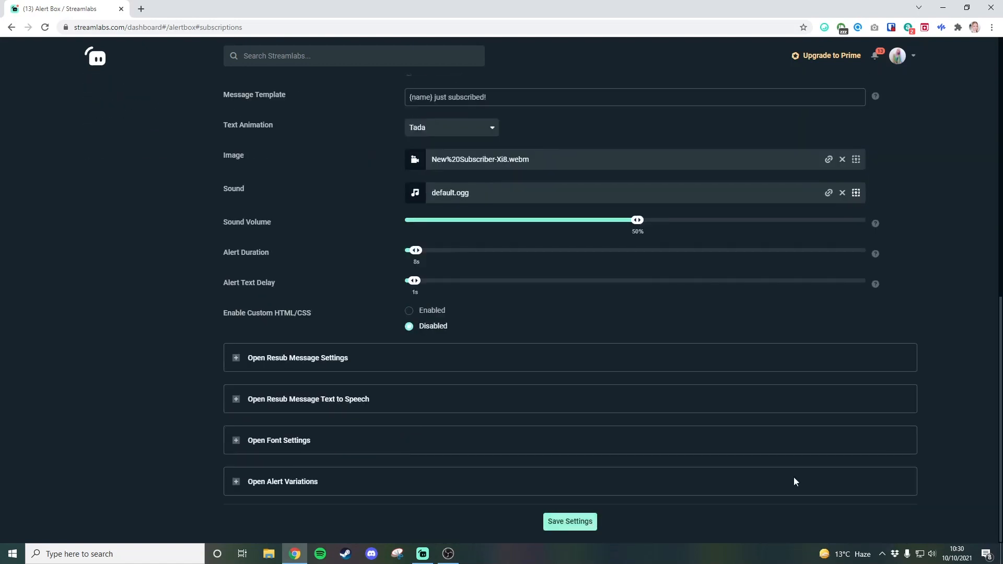
Look over the subscription alert settings and the Alert Box page once more, and switch to Streamlabs OBS to view the scene
scroll(977, 443, up, 6)
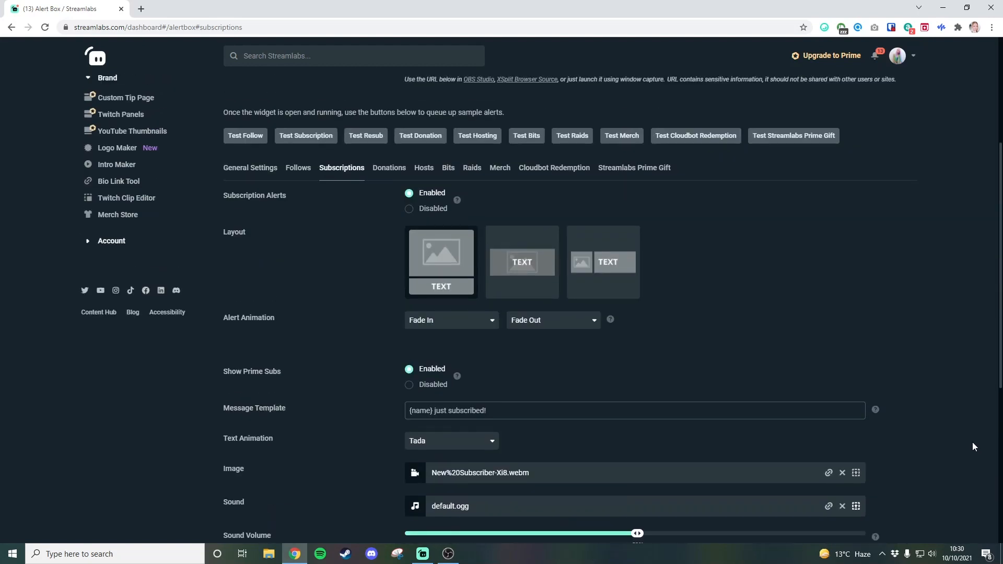
scroll(972, 446, up, 1)
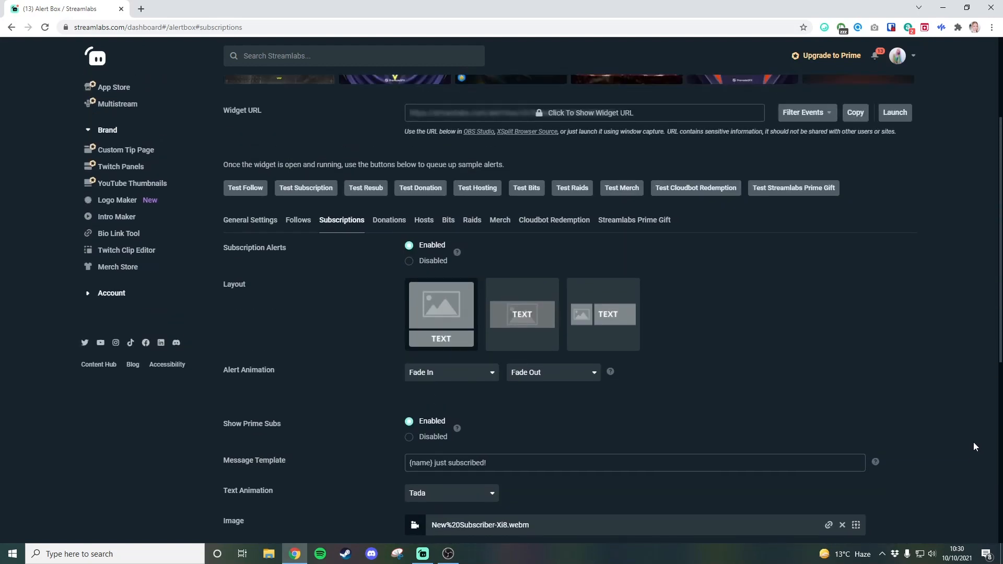
scroll(973, 441, down, 7)
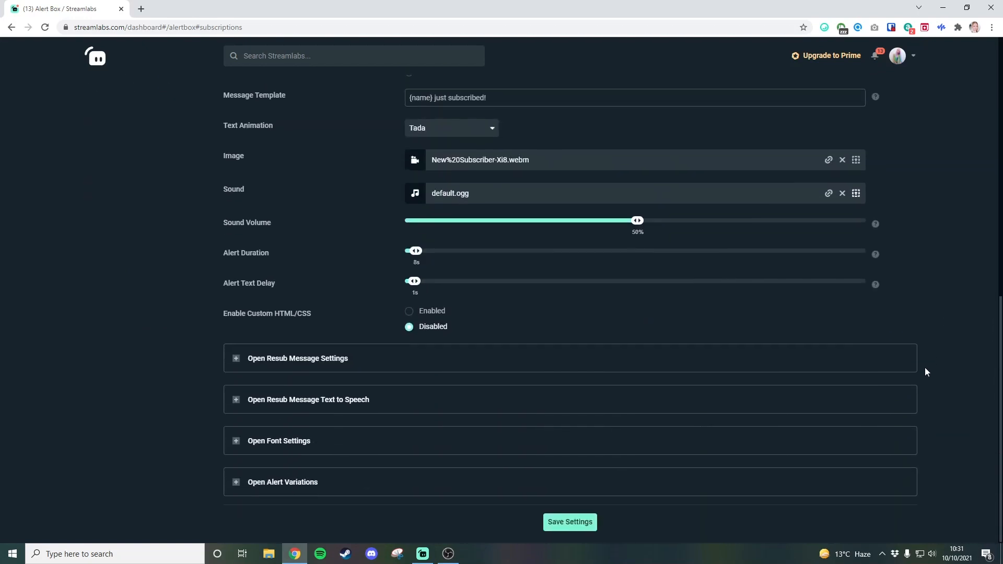
scroll(893, 372, up, 6)
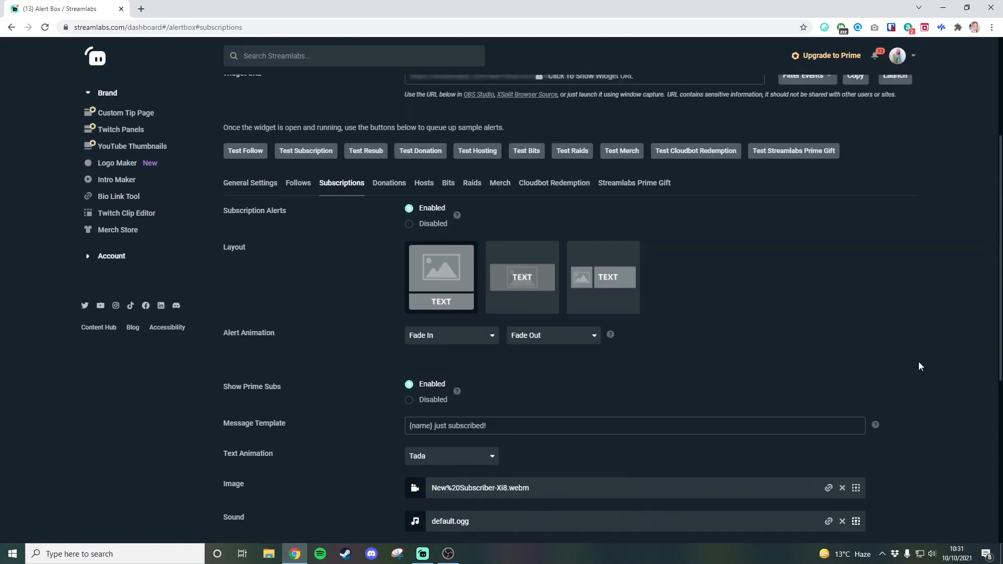
scroll(920, 366, up, 2)
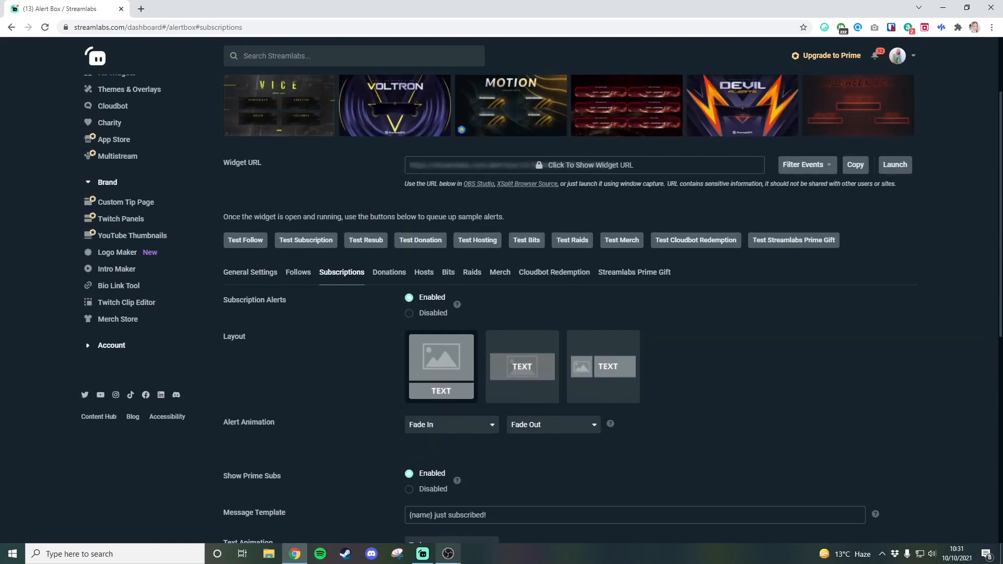
click(449, 554)
click(423, 553)
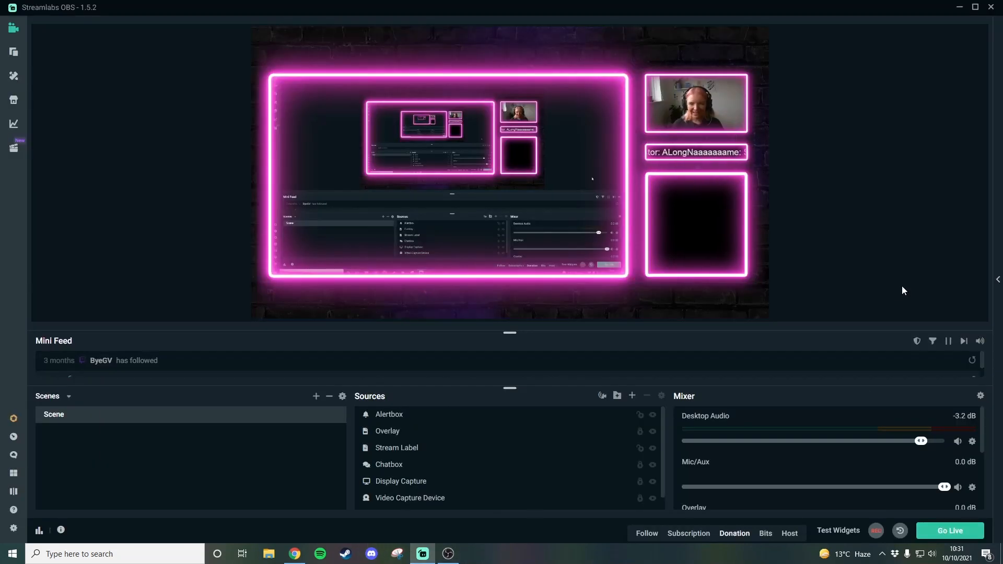